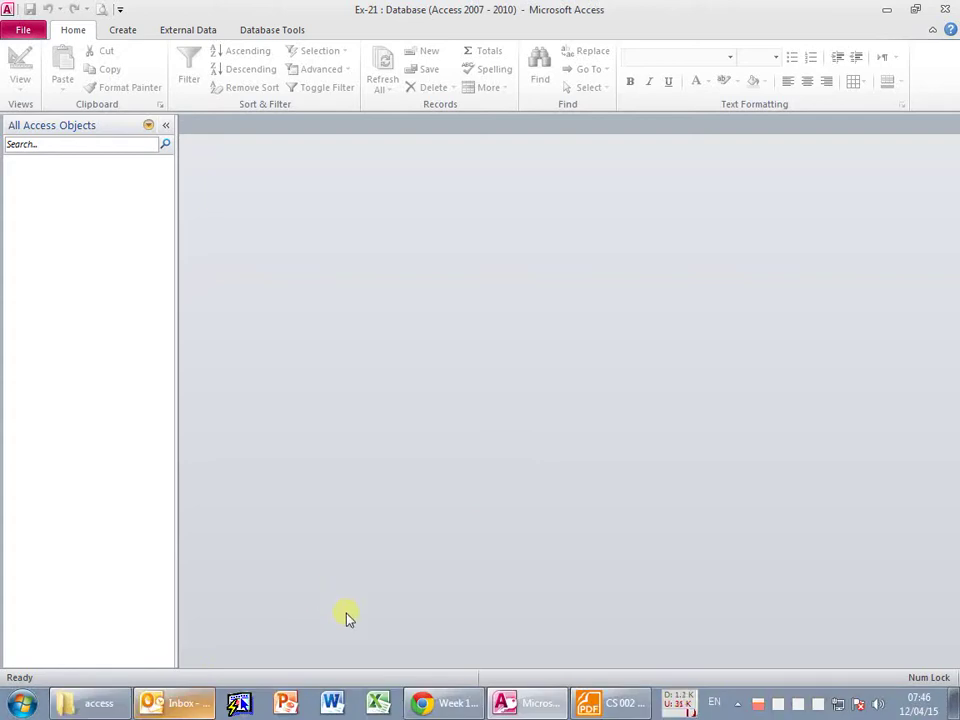
Review the Exercise 12 PDF in Foxit Reader and the attached Access lab files on the Week 11 page in Chrome.
{"action": "left_click", "coordinate": [615, 703]}
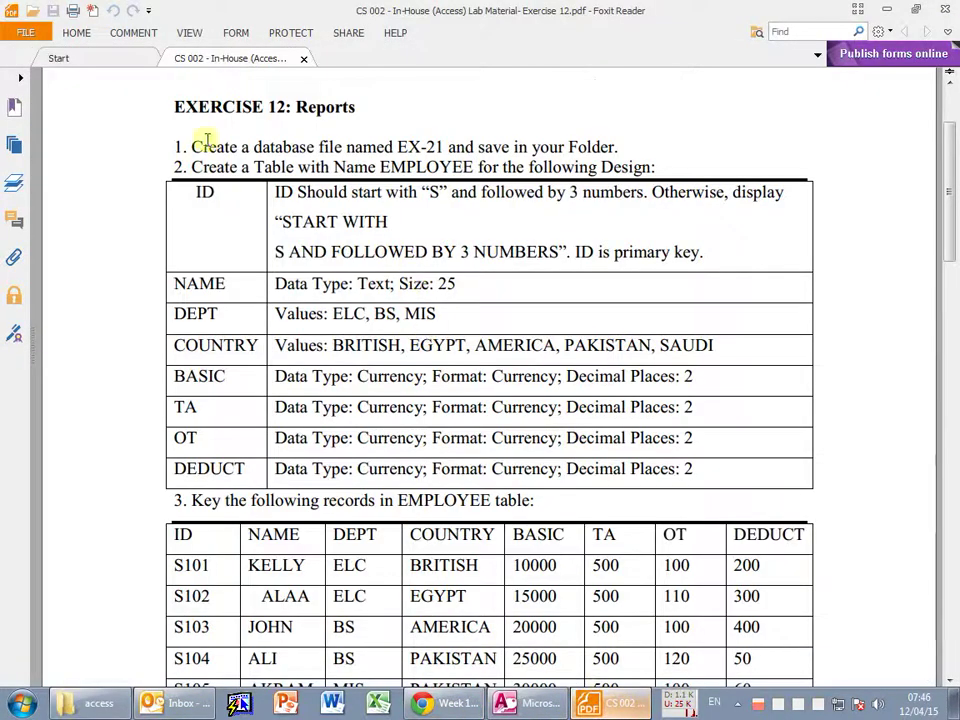
{"action": "left_click", "coordinate": [428, 704]}
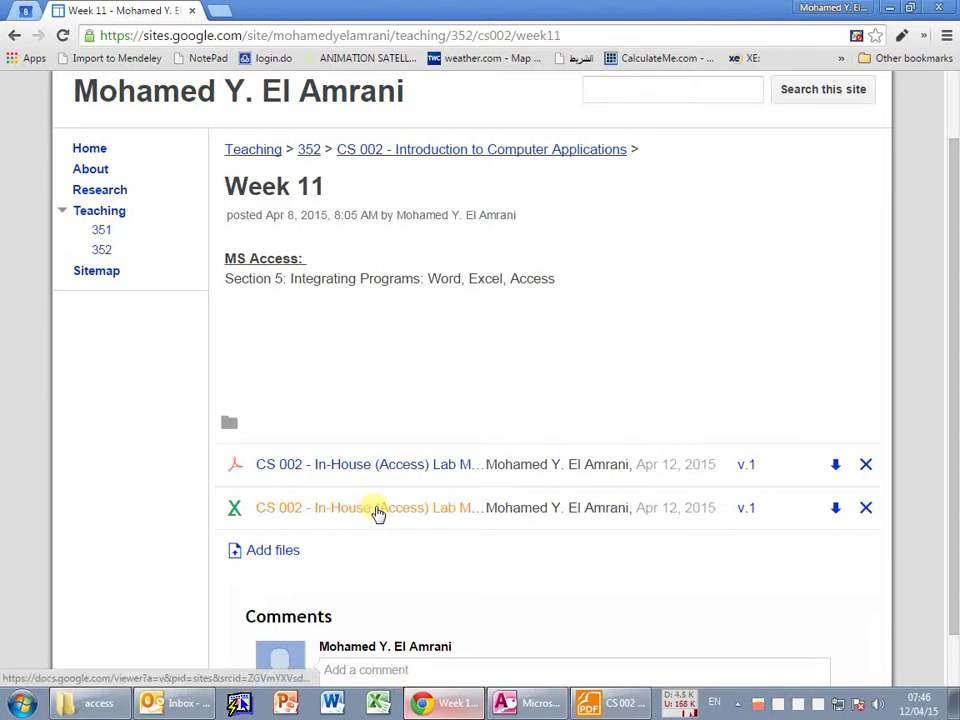
{"action": "key", "text": "alt+Tab"}
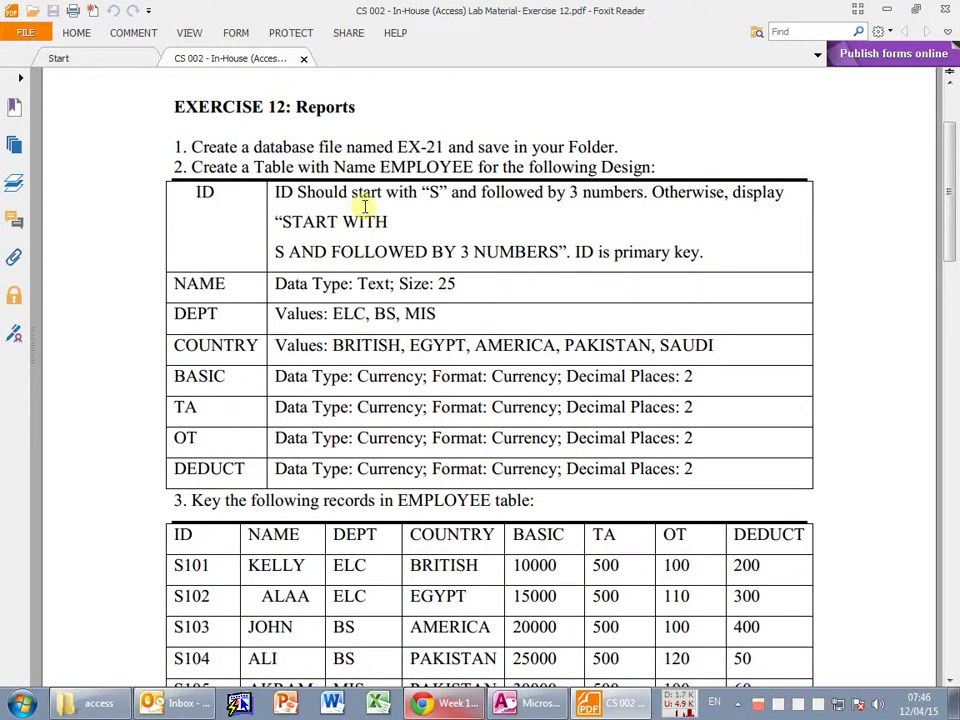
{"action": "key", "text": "alt+Tab"}
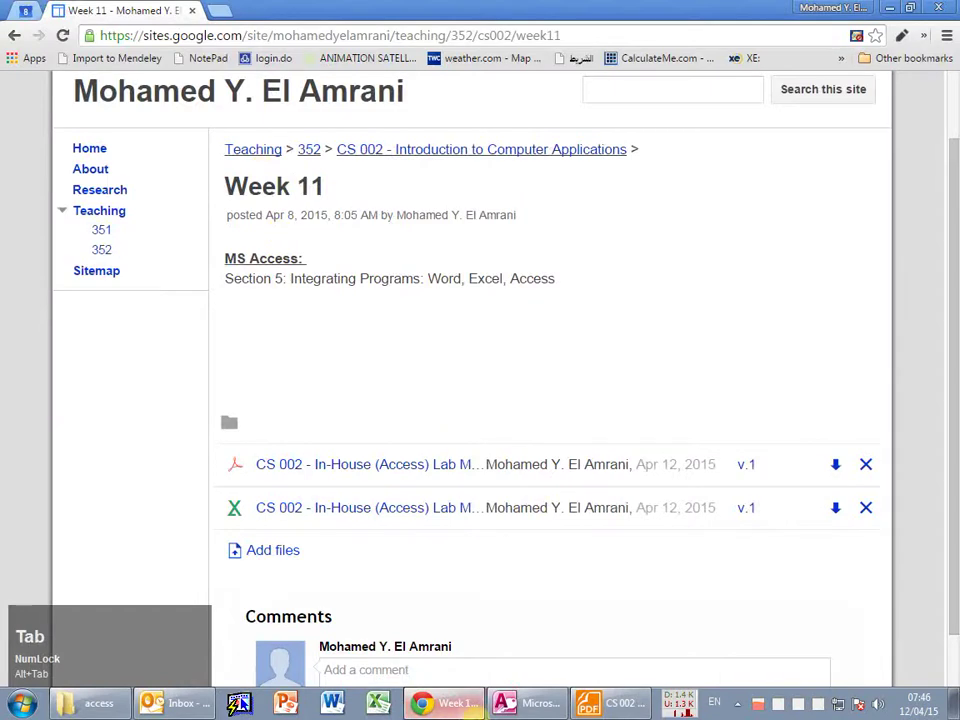
Switch to Access and start importing the workbook "CS 002 - In-House (Access) Lab Material- Exercise 12.xlsx" from CS002\access into a new table.
{"action": "key", "text": "alt+Tab"}
{"action": "left_click", "coordinate": [21, 28]}
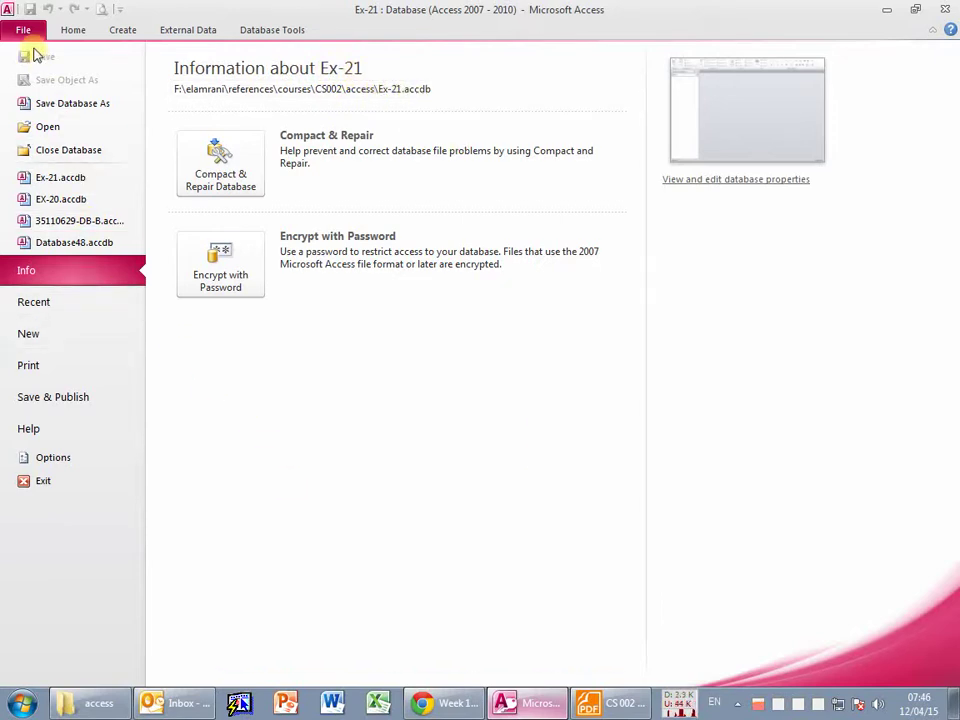
{"action": "left_click", "coordinate": [73, 30]}
{"action": "left_click", "coordinate": [187, 32]}
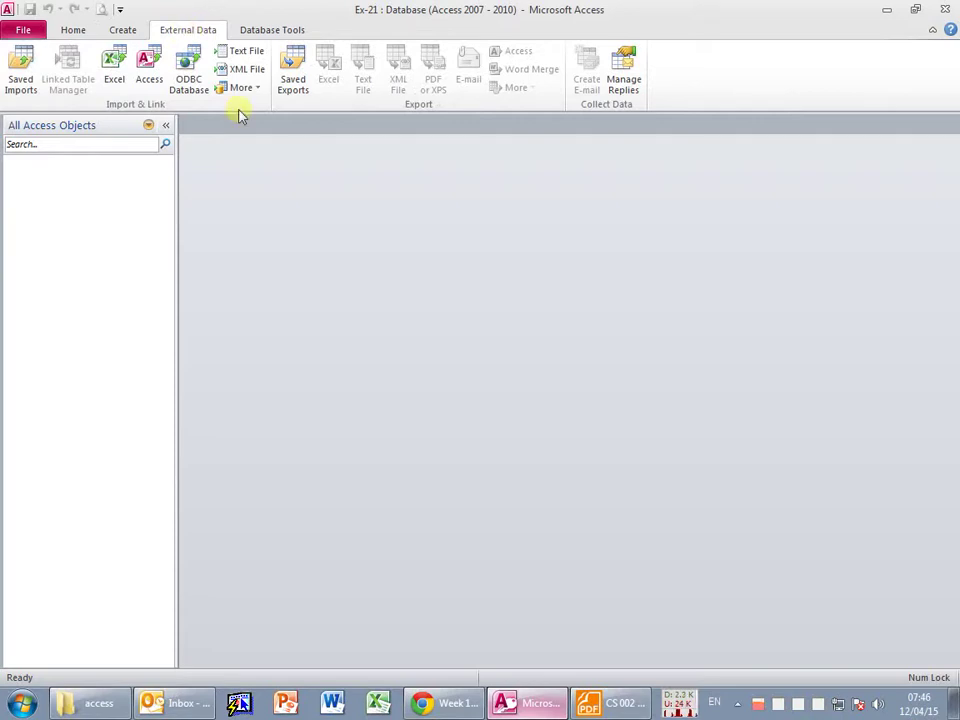
{"action": "left_click", "coordinate": [115, 76]}
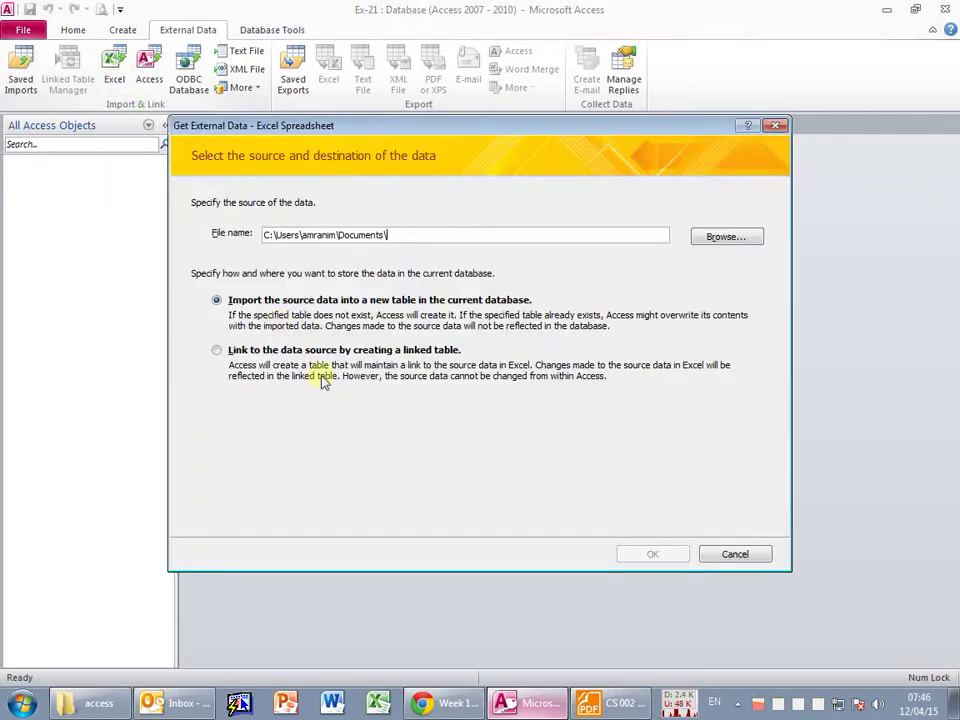
{"action": "left_click", "coordinate": [730, 240]}
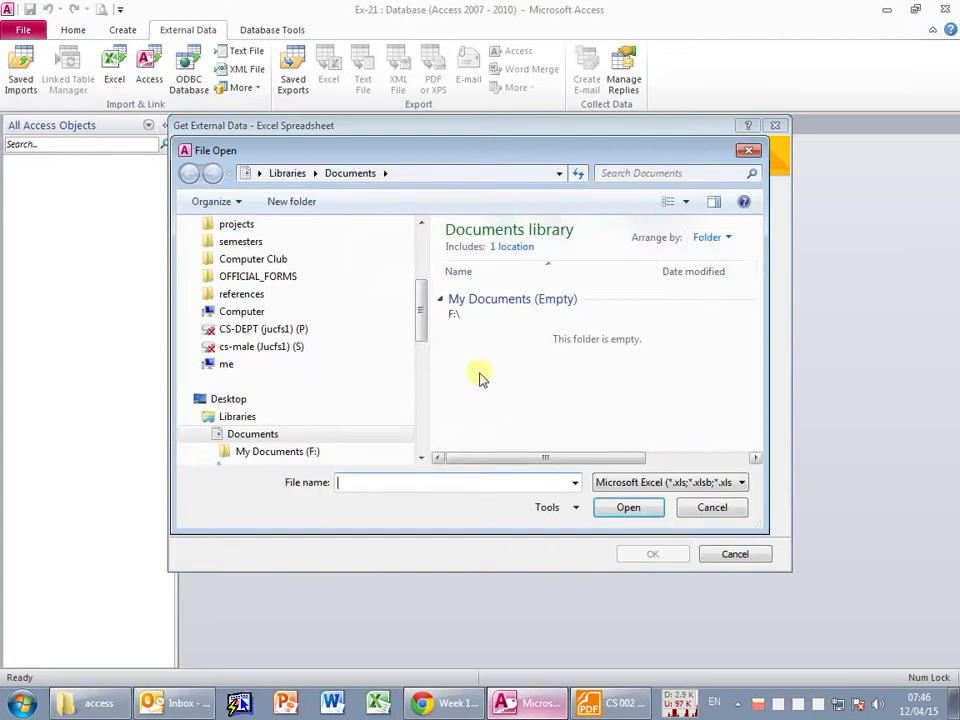
{"action": "left_click_drag", "start_coordinate": [420, 306], "coordinate": [425, 261]}
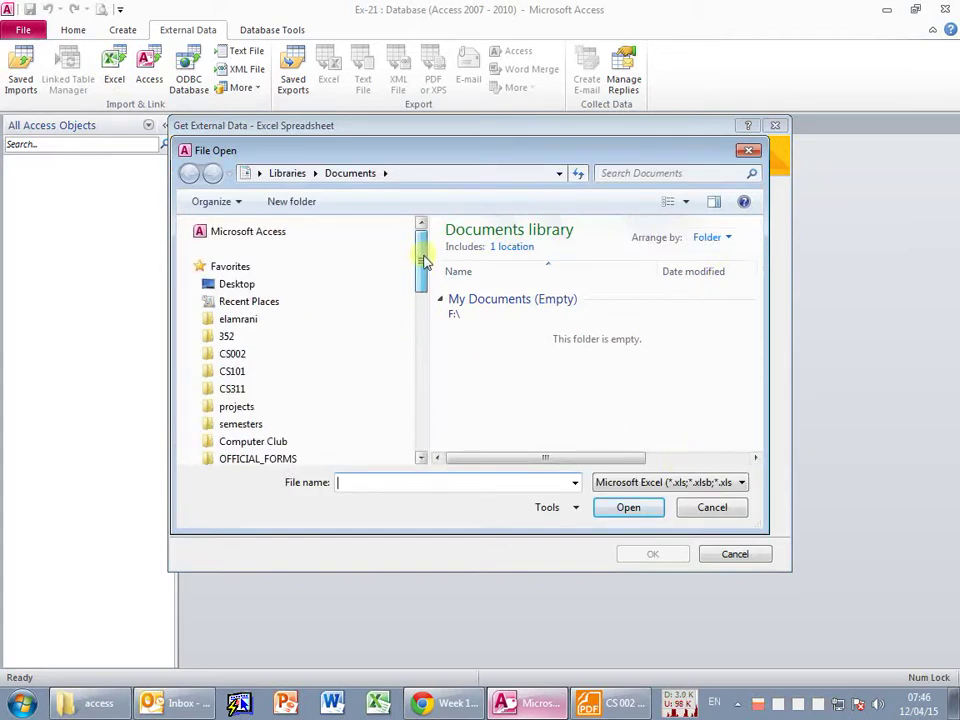
{"action": "left_click", "coordinate": [232, 353]}
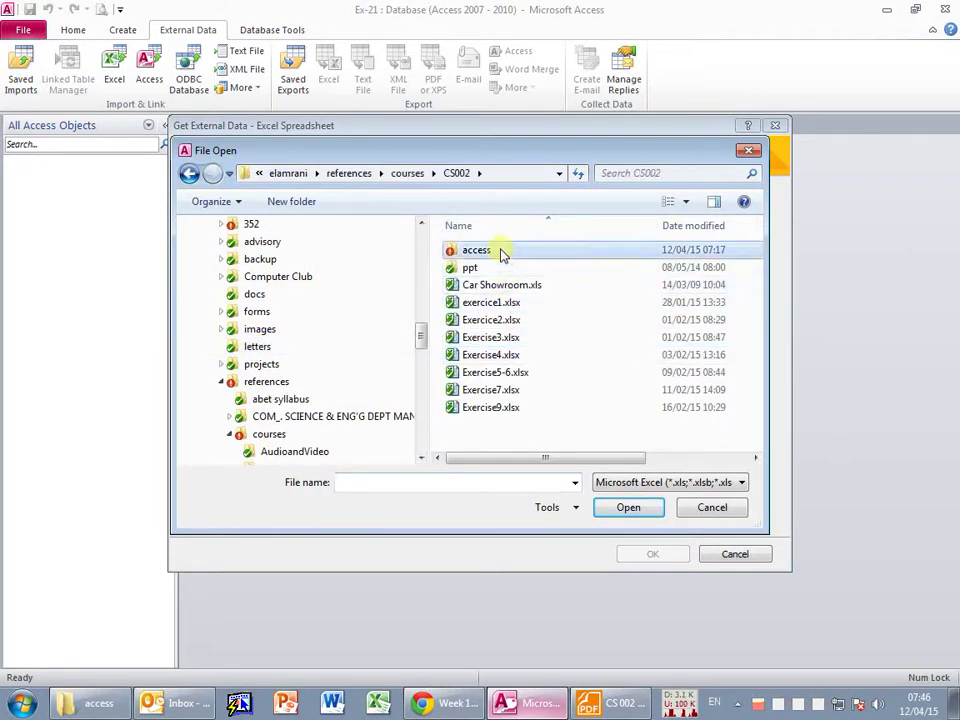
{"action": "double_click", "coordinate": [499, 252]}
{"action": "left_click", "coordinate": [687, 290]}
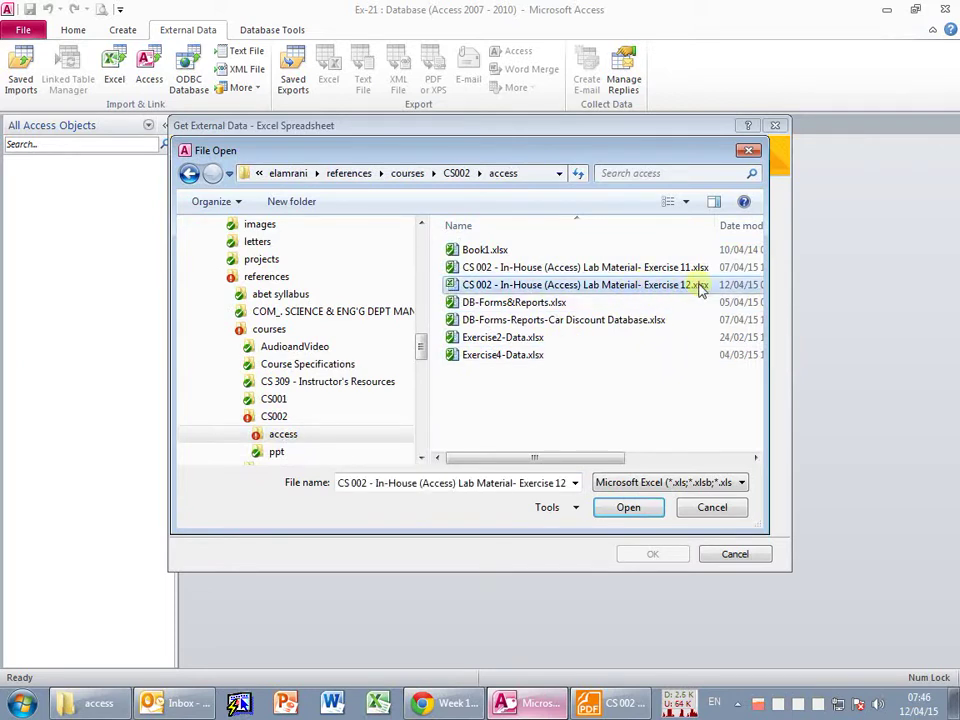
{"action": "double_click", "coordinate": [695, 290]}
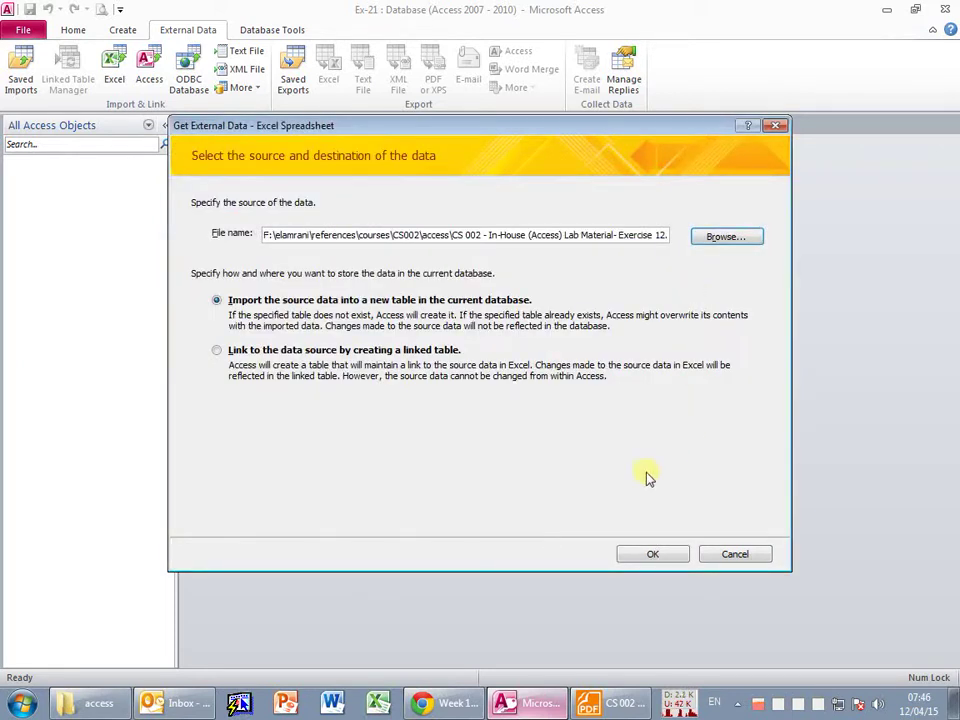
{"action": "left_click", "coordinate": [653, 555]}
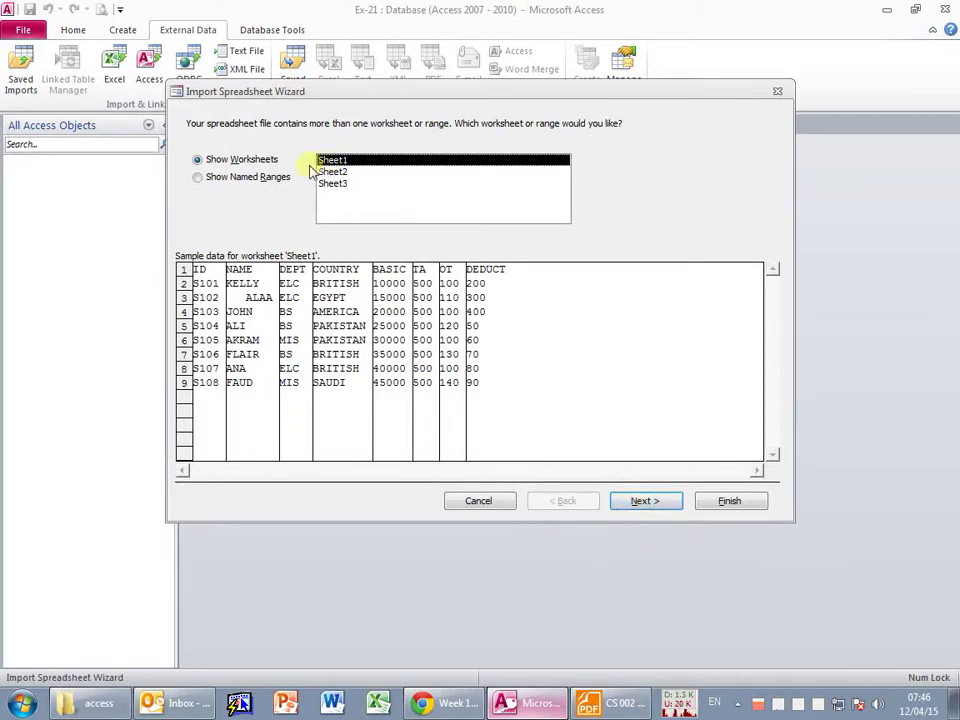
Import Sheet1 with its first row as column headings and ID as the primary key, checking the key requirement in the exercise PDF.
{"action": "left_click", "coordinate": [643, 503]}
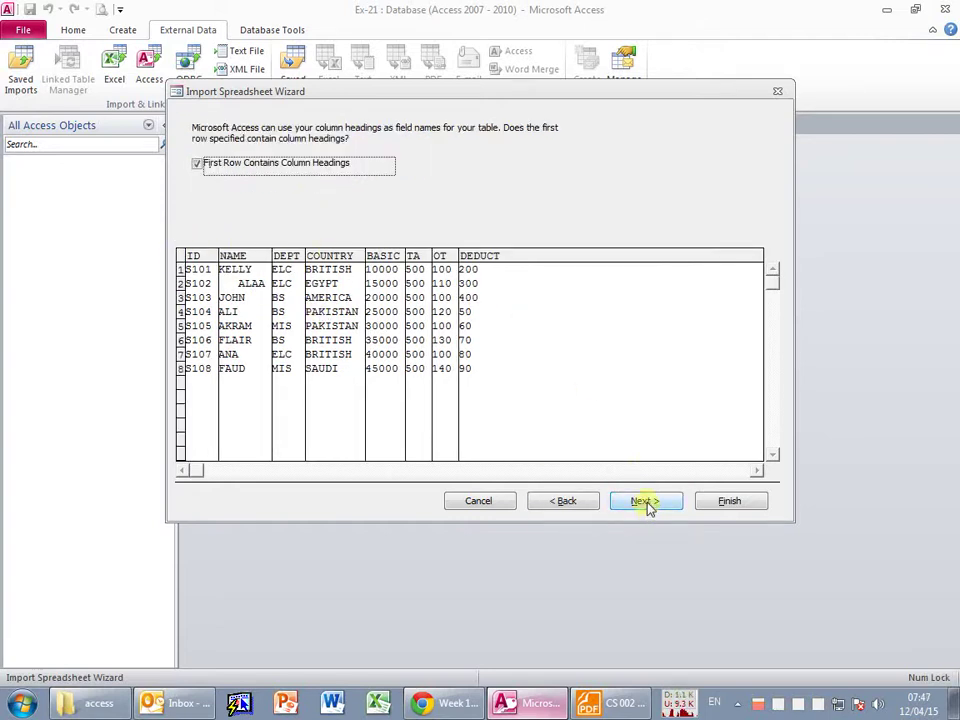
{"action": "left_click", "coordinate": [645, 503]}
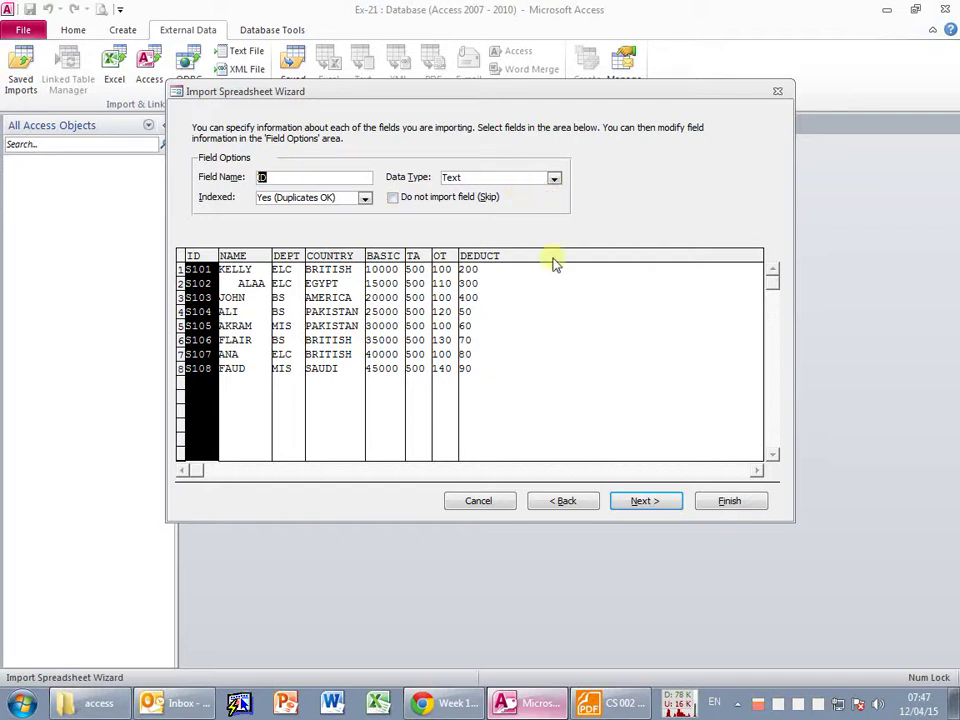
{"action": "left_click", "coordinate": [645, 502]}
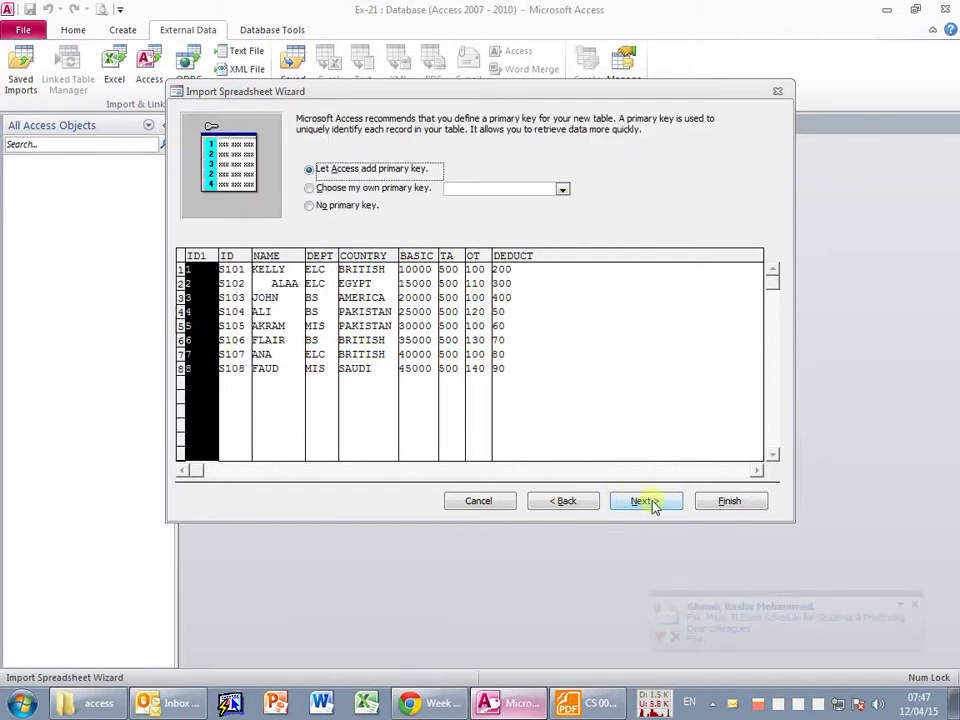
{"action": "left_click", "coordinate": [352, 192]}
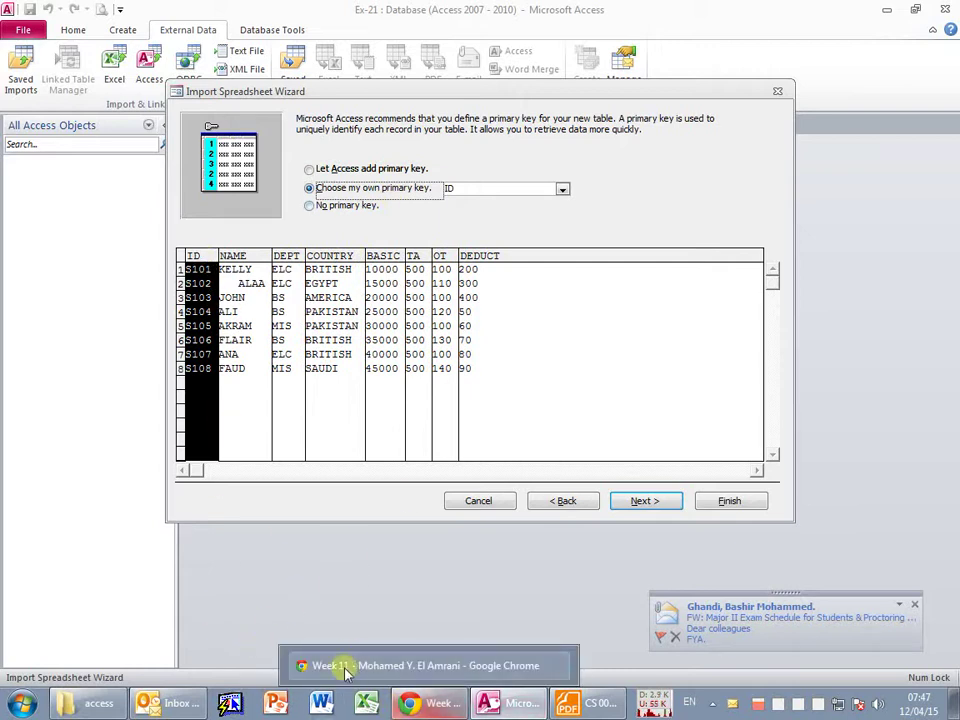
{"action": "left_click", "coordinate": [592, 703]}
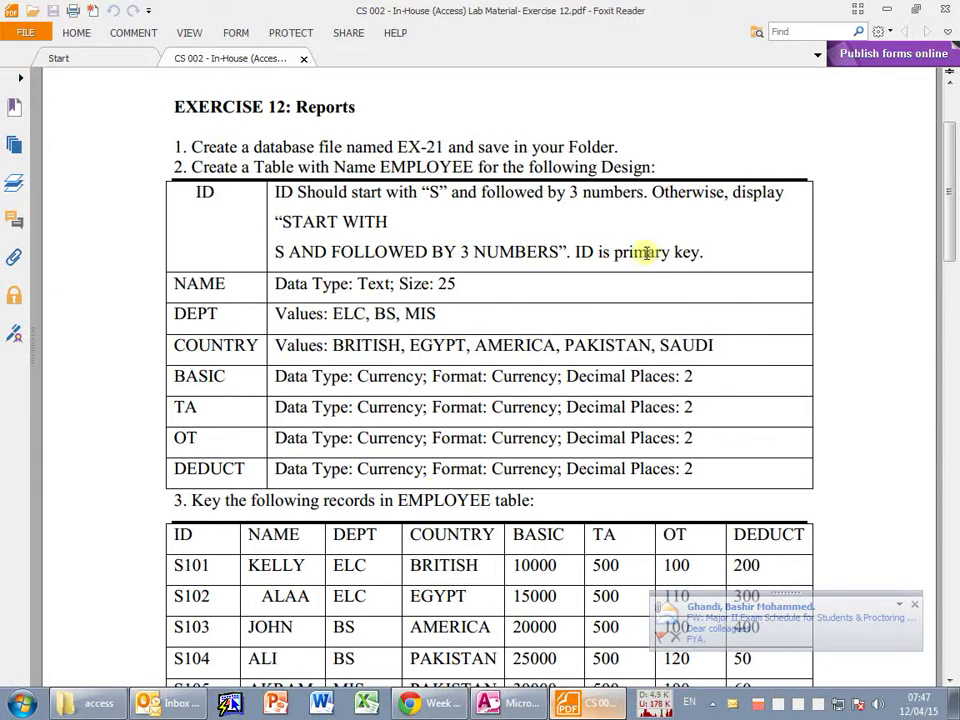
{"action": "left_click_drag", "start_coordinate": [576, 252], "coordinate": [703, 252]}
{"action": "left_click", "coordinate": [672, 458]}
{"action": "key", "text": "alt+Tab"}
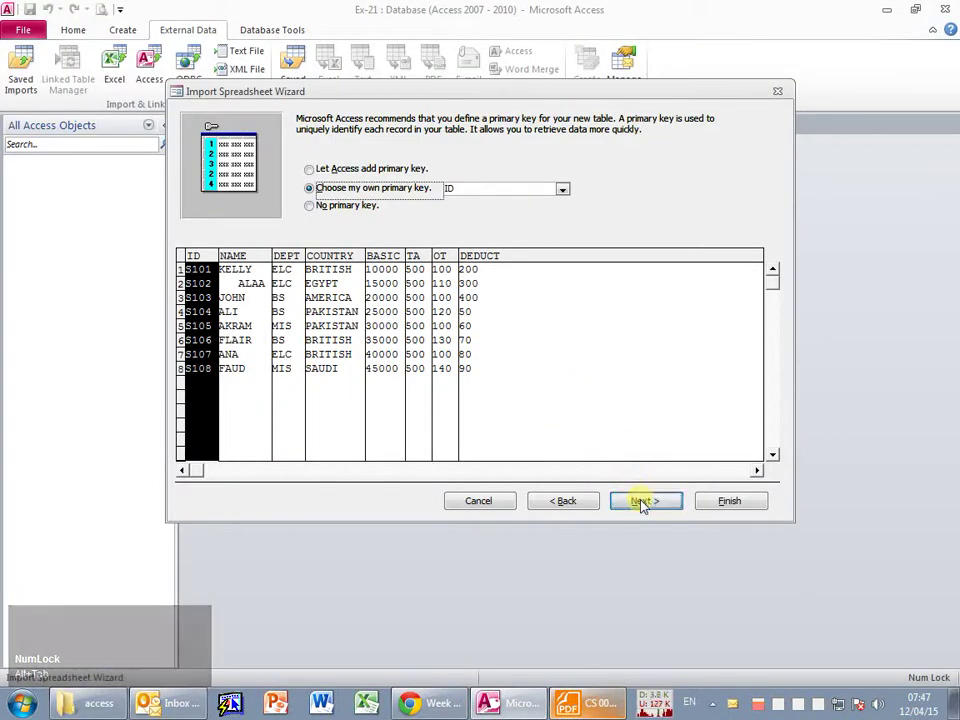
{"action": "left_click", "coordinate": [640, 501]}
Name the destination table EMPLOYEE, copying the name from the exercise PDF, and finish the import without saving its steps.
{"action": "key", "text": "alt+Tab"}
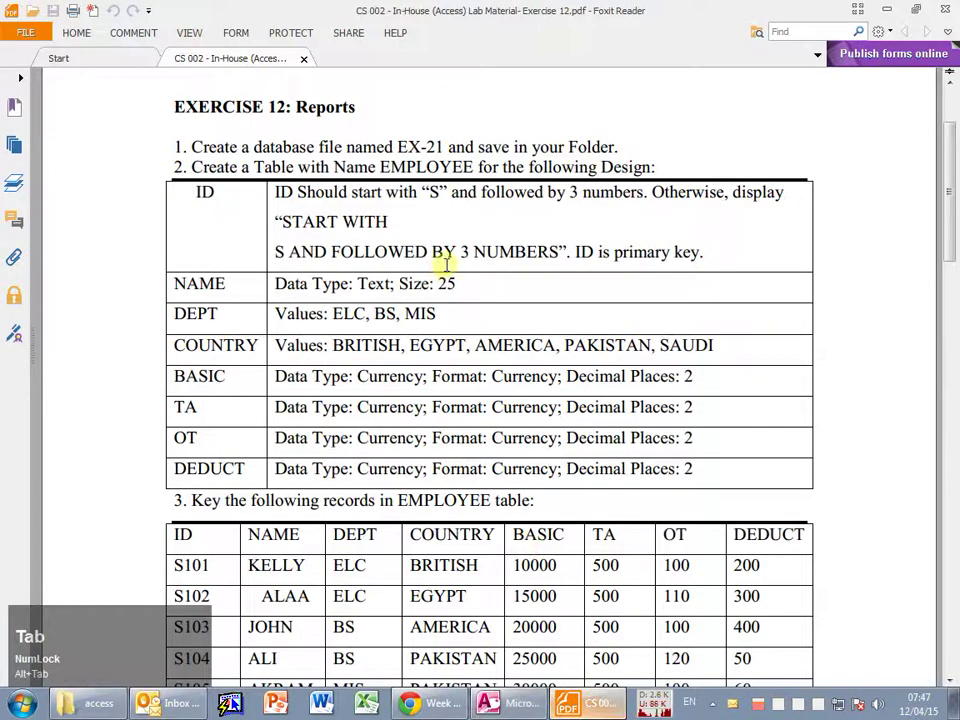
{"action": "double_click", "coordinate": [405, 163]}
{"action": "key", "text": "ctrl+c"}
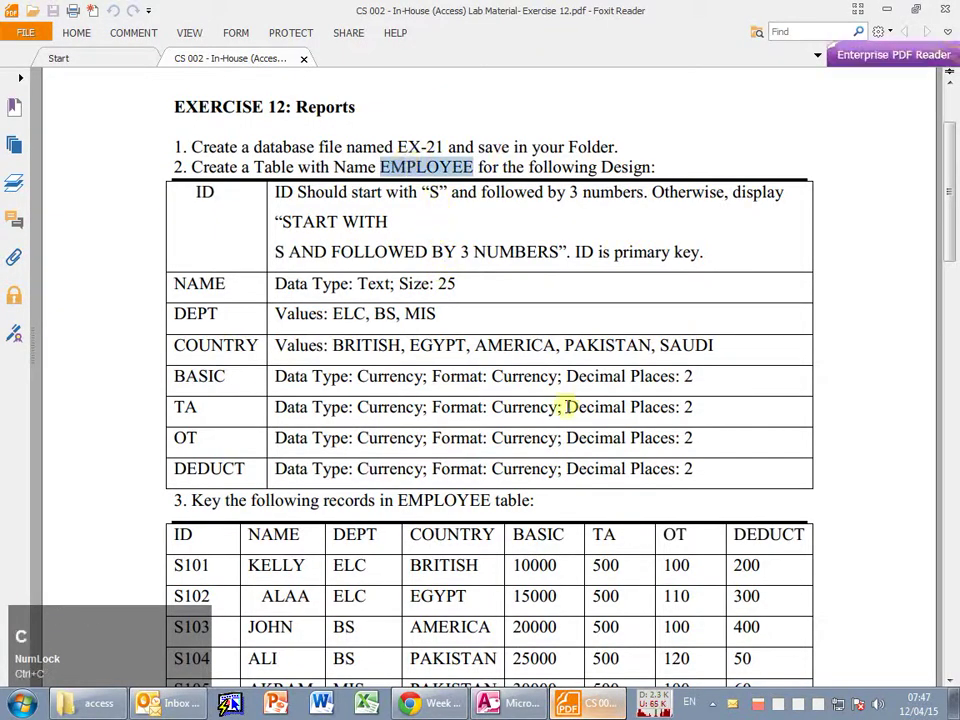
{"action": "key", "text": "alt+Tab"}
{"action": "key", "text": "ctrl+v"}
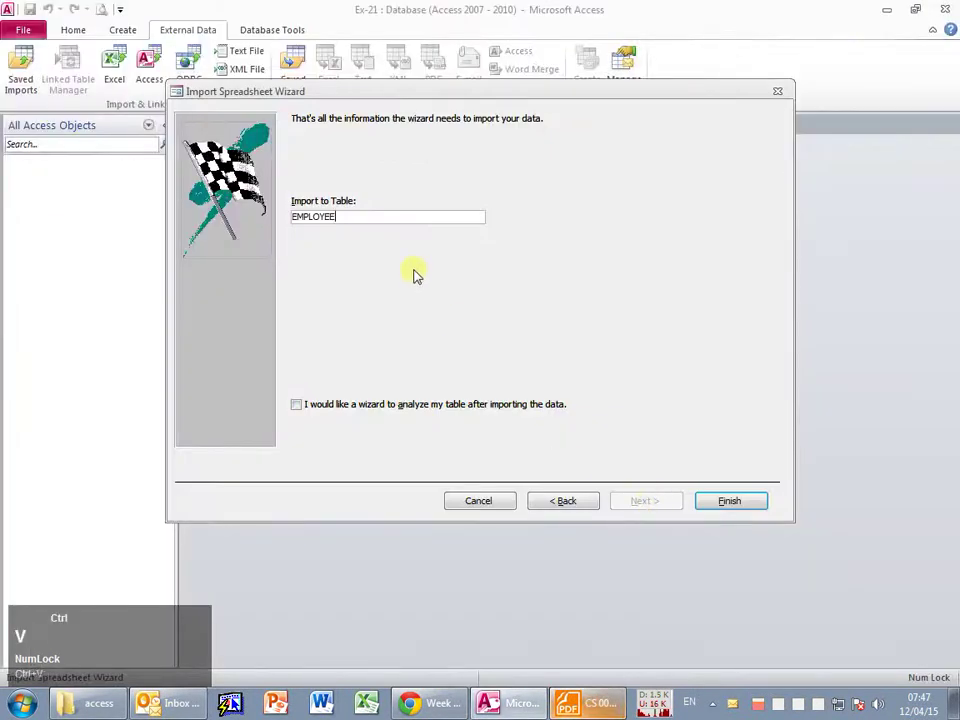
{"action": "left_click", "coordinate": [725, 502]}
{"action": "left_click", "coordinate": [742, 556]}
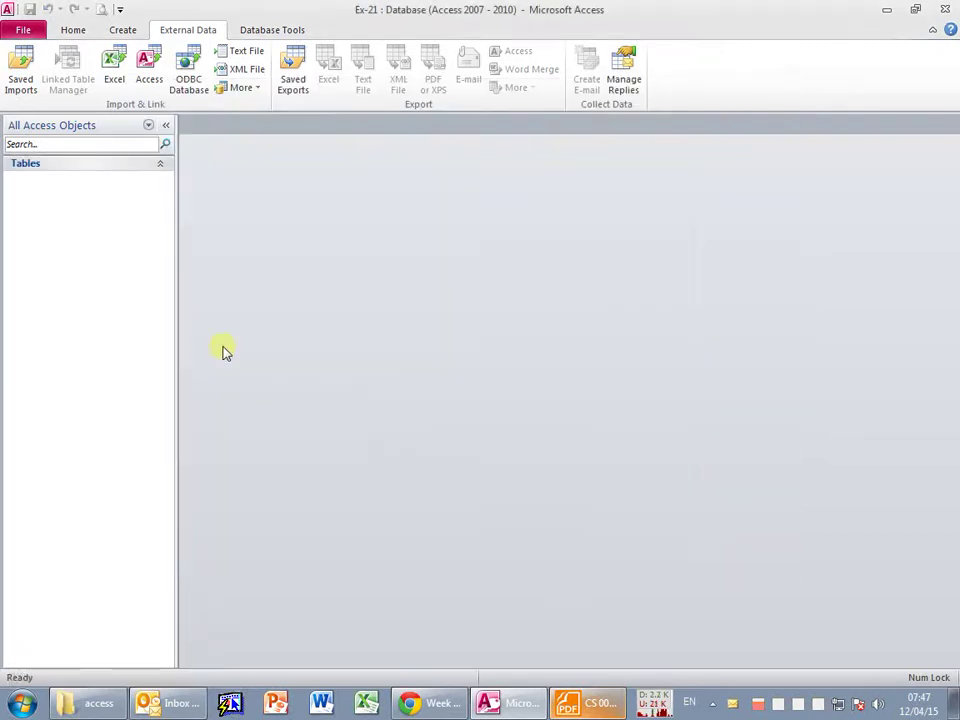
Open the imported EMPLOYEE table in Design view.
{"action": "left_click", "coordinate": [65, 182]}
{"action": "right_click", "coordinate": [65, 182]}
{"action": "left_click", "coordinate": [92, 207]}
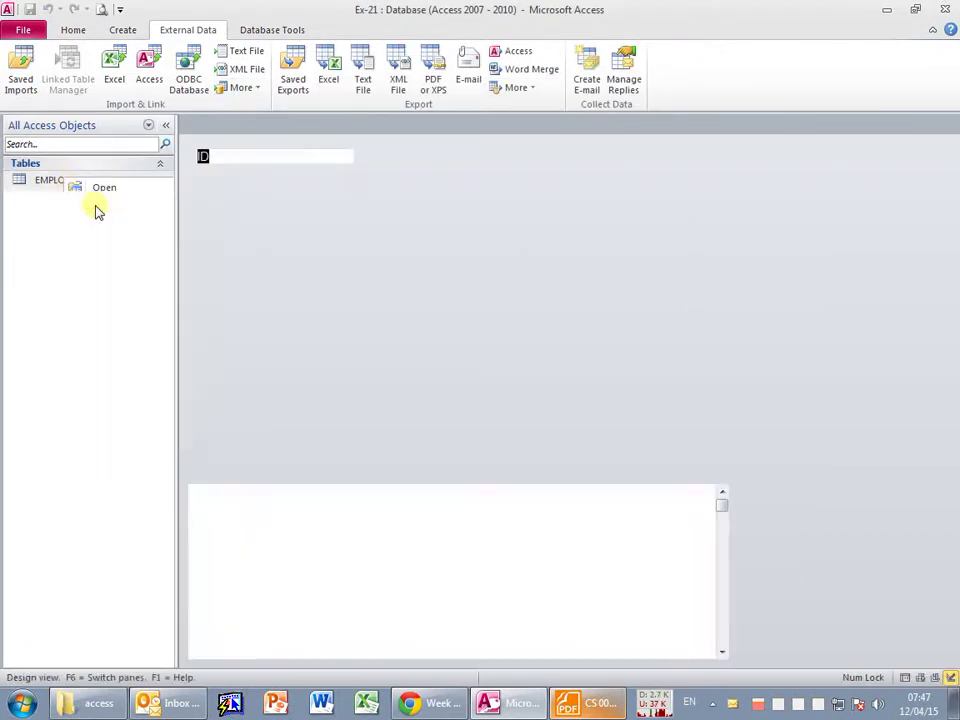
Check the ID field's requirements in the exercise PDF and clear the format of the ID field in Access.
{"action": "key", "text": "alt+Tab"}
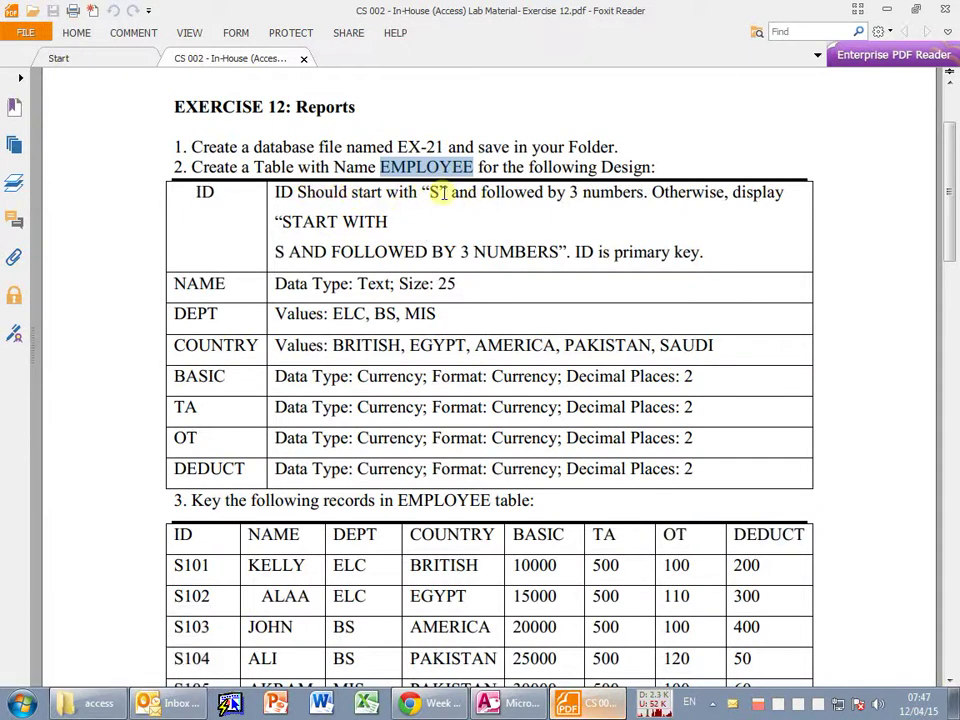
{"action": "key", "text": "alt+Tab"}
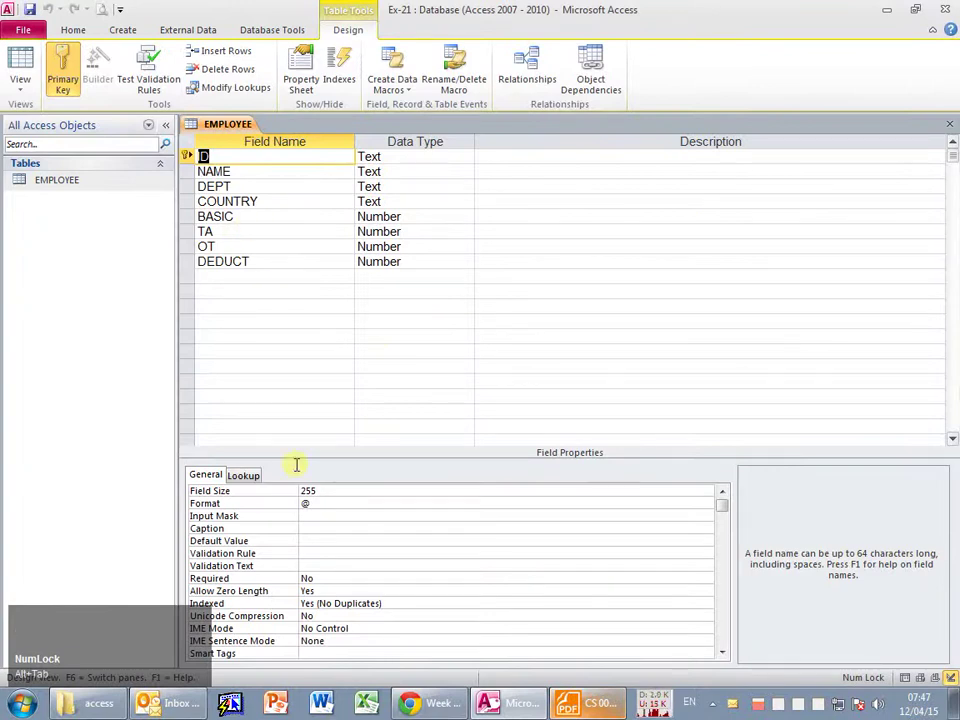
{"action": "left_click", "coordinate": [328, 506]}
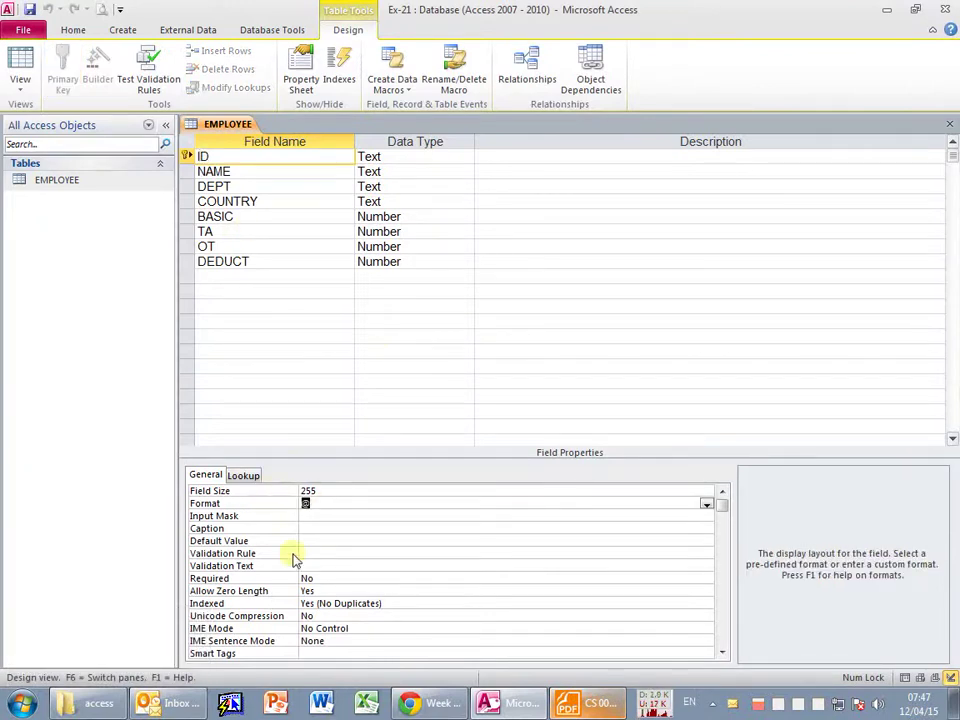
{"action": "key", "text": "BackSpace"}
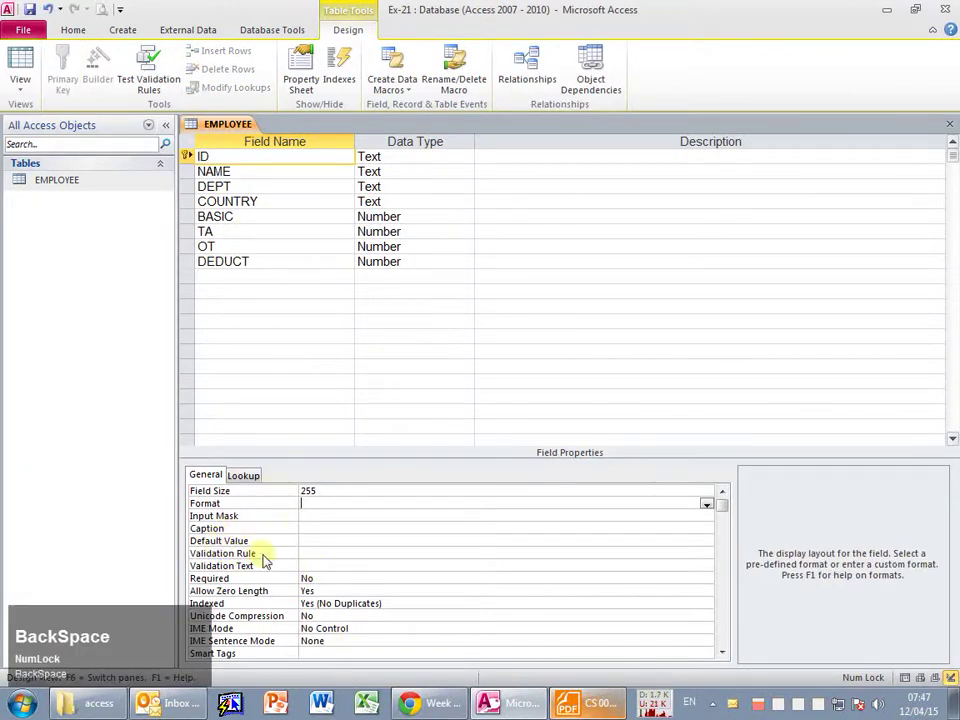
Set the ID field's validation rule to Like "S###".
{"action": "left_click", "coordinate": [305, 553]}
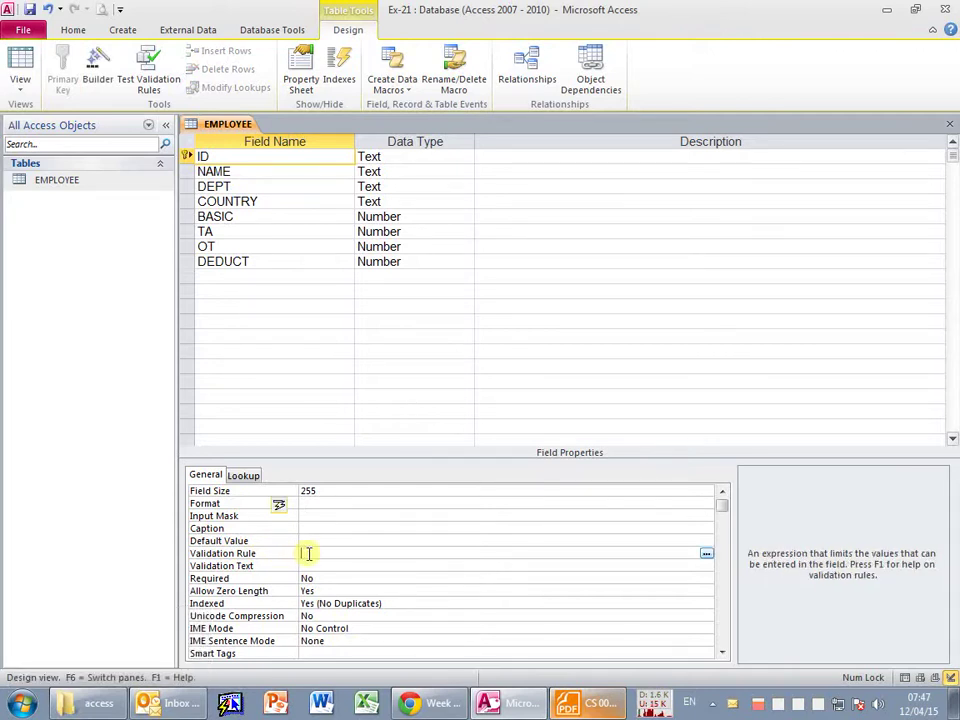
{"action": "key", "text": "shift"}
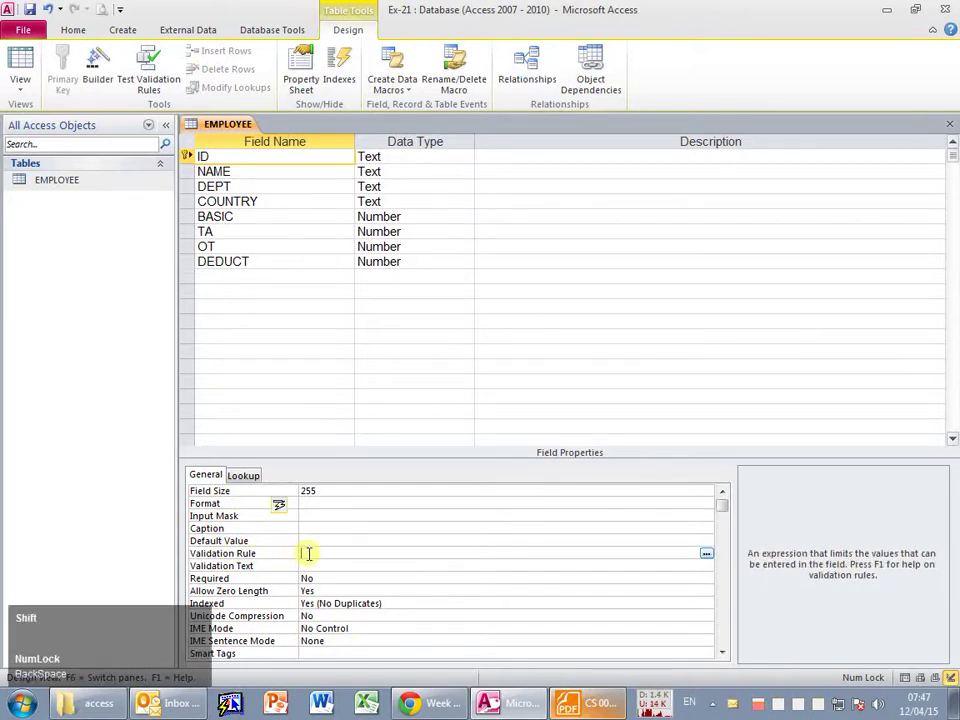
{"action": "type", "text": "Like"}
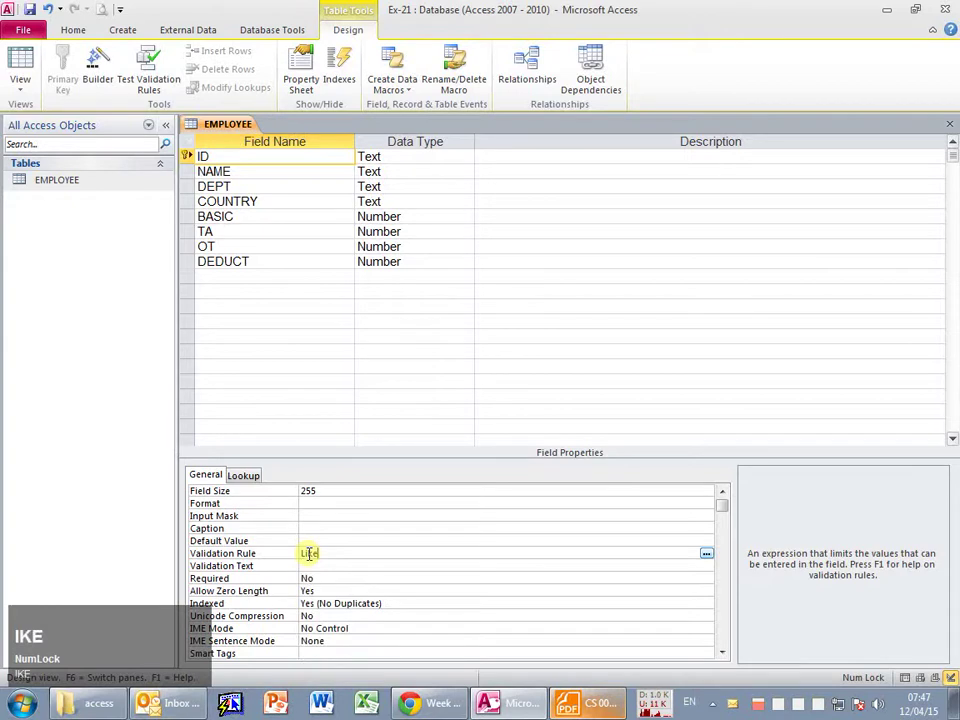
{"action": "type", "text": " \""}
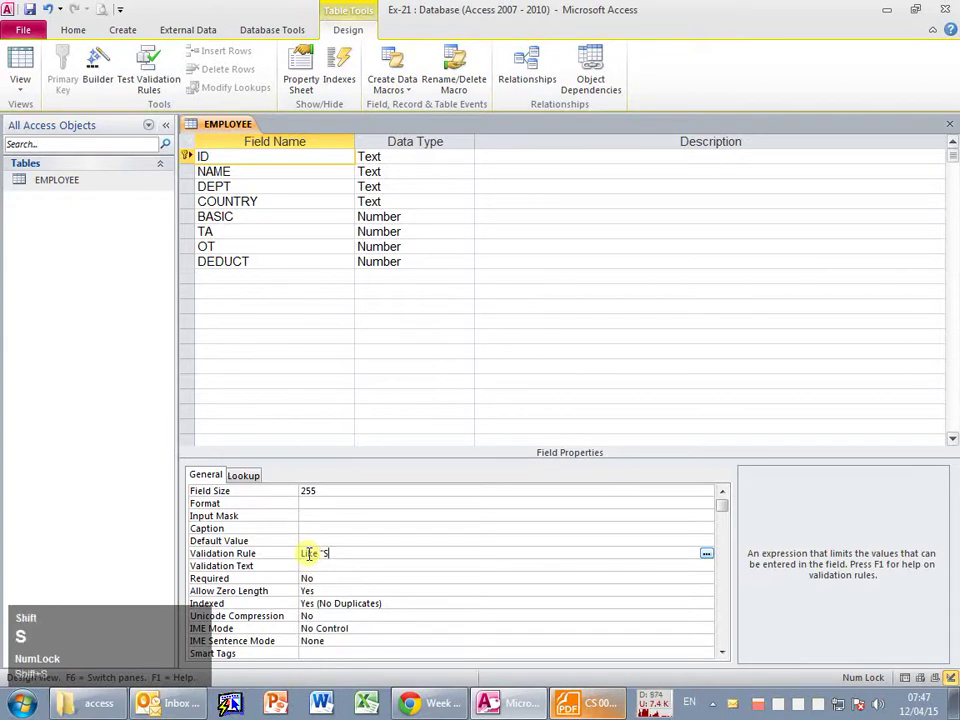
{"action": "type", "text": "S###\""}
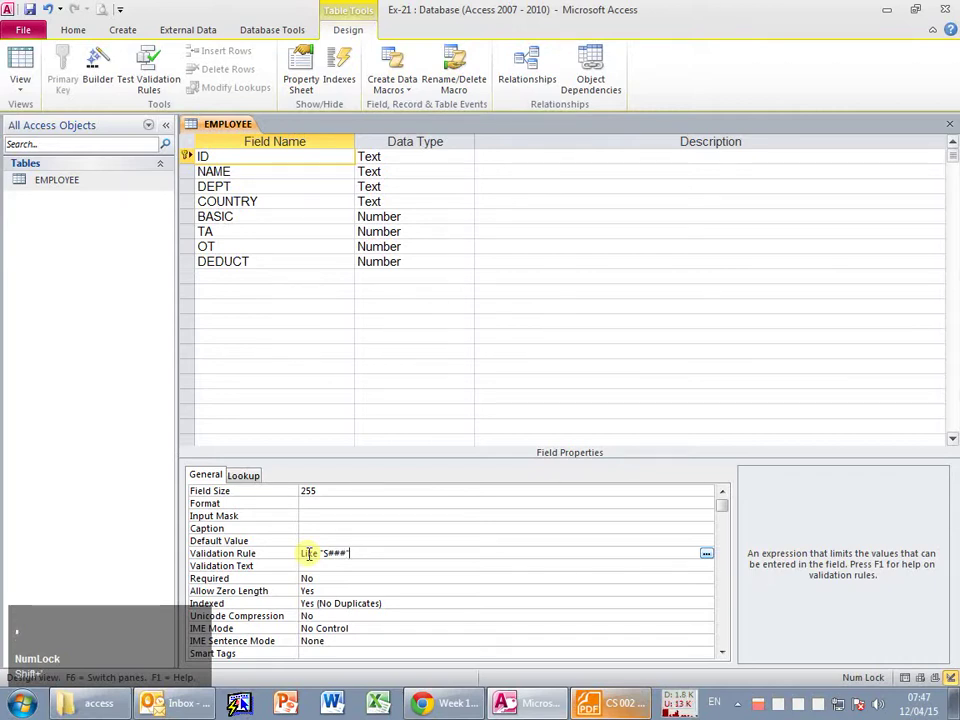
{"action": "key", "text": "Return"}
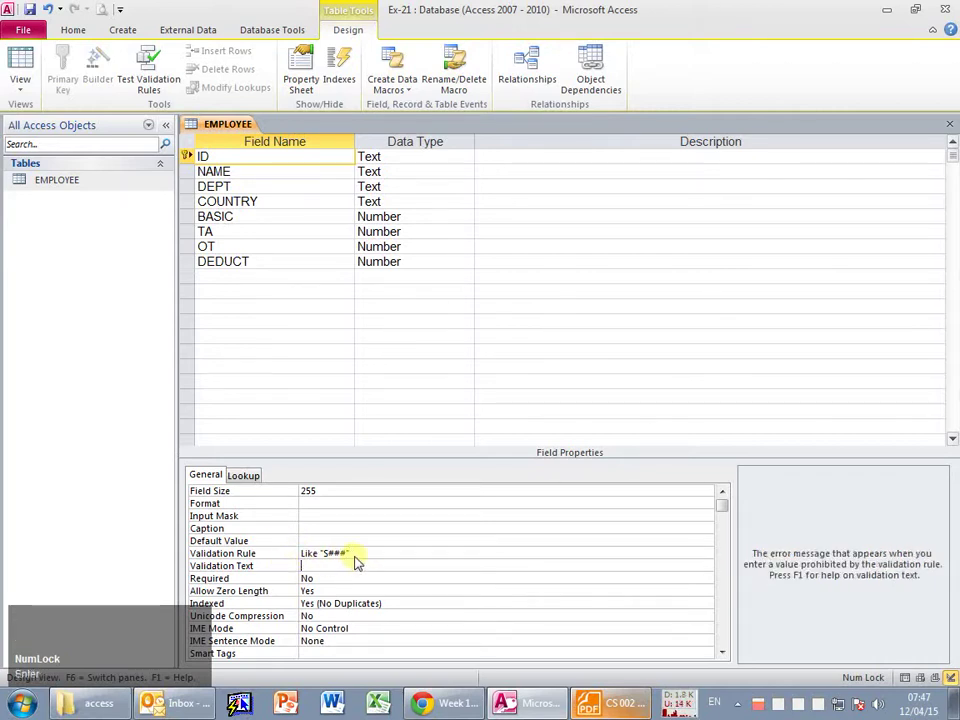
Set the ID field's validation text to START WITH S AND FOLLOWED BY 3 NUMBERS, copying the wording from the exercise PDF.
{"action": "key", "text": "alt+Tab"}
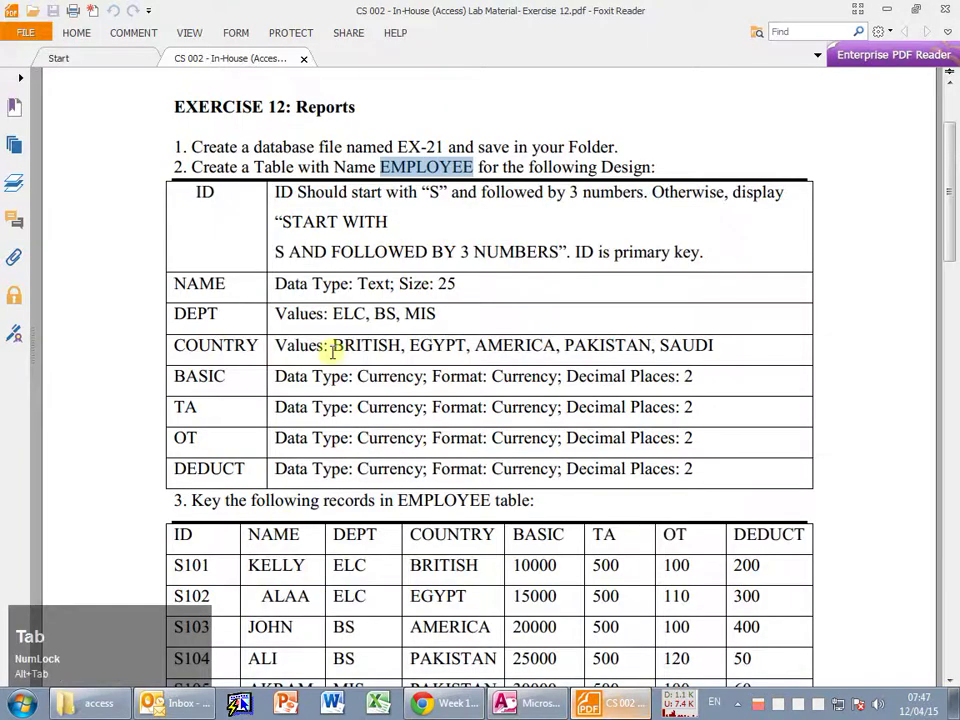
{"action": "left_click_drag", "start_coordinate": [282, 222], "coordinate": [566, 252]}
{"action": "key", "text": "ctrl+c"}
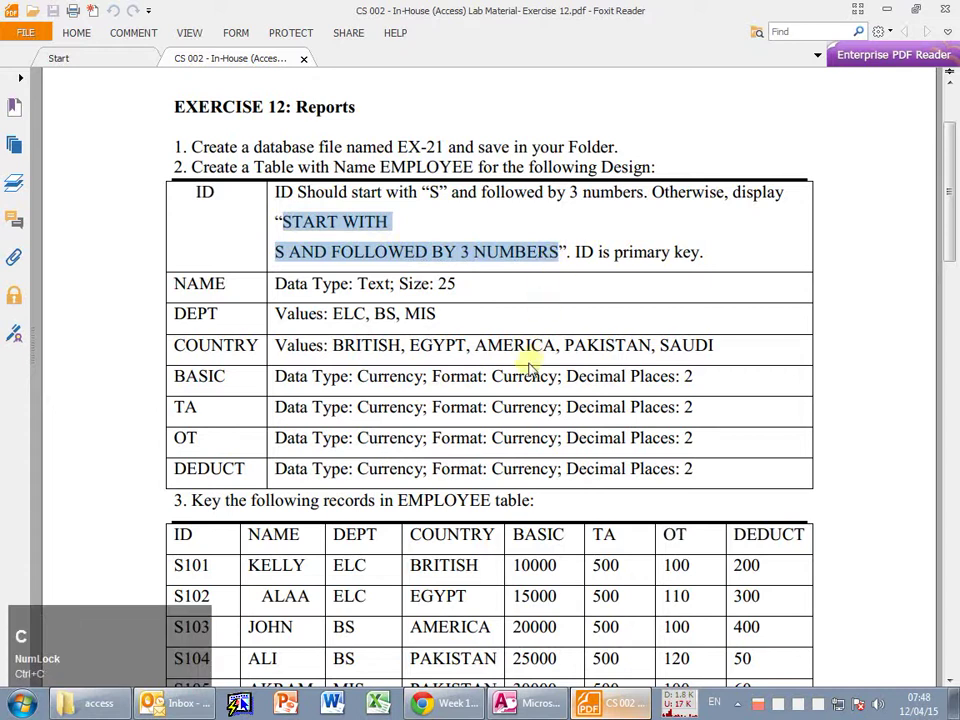
{"action": "key", "text": "alt+Tab"}
{"action": "key", "text": "ctrl+v"}
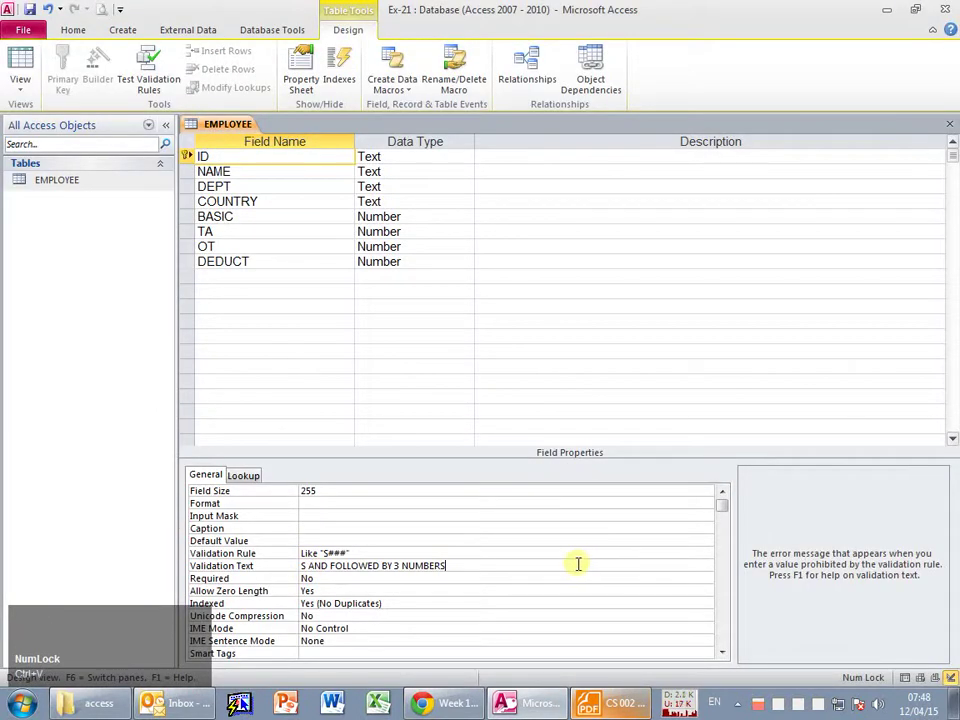
{"action": "key", "text": "Home"}
{"action": "type", "text": "START WITH S"}
{"action": "key", "text": "BackSpace"}
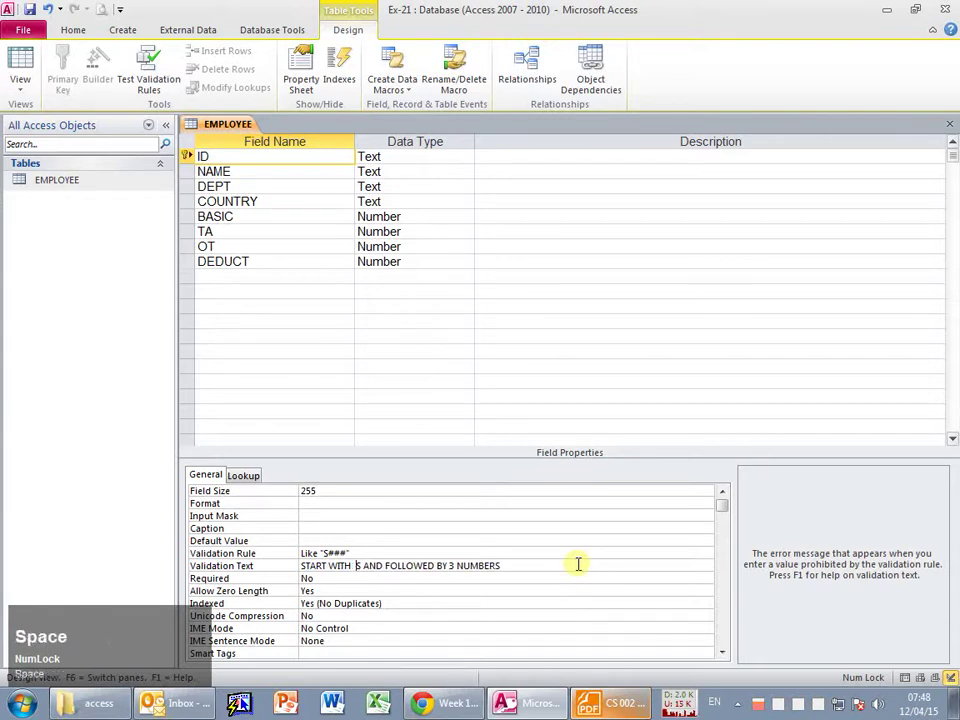
{"action": "key", "text": "BackSpace"}
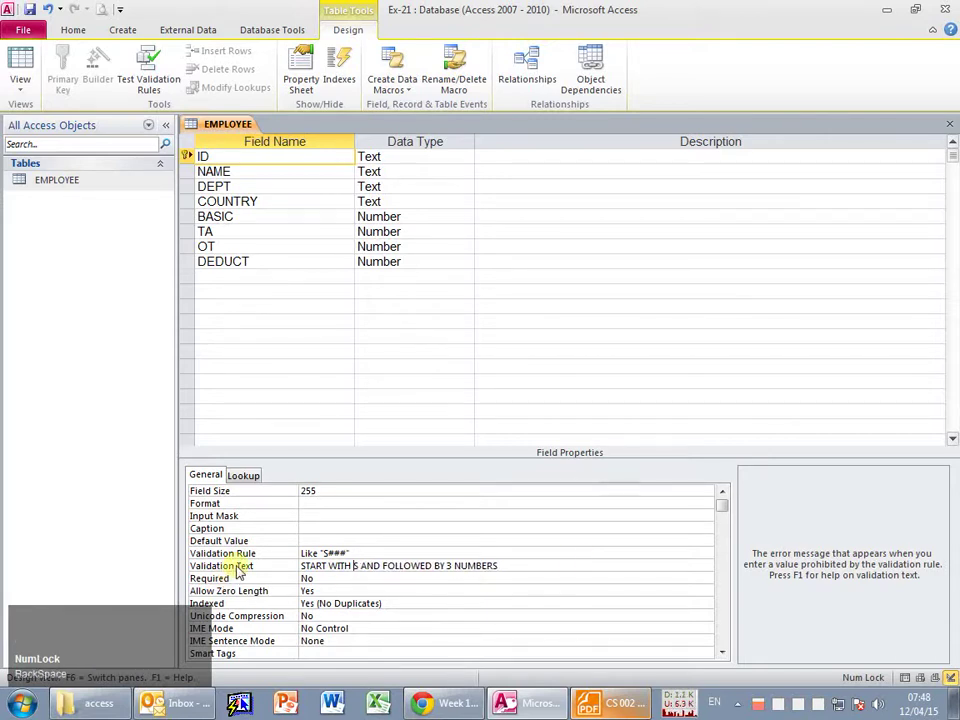
{"action": "left_click", "coordinate": [301, 566]}
{"action": "left_click", "coordinate": [336, 566]}
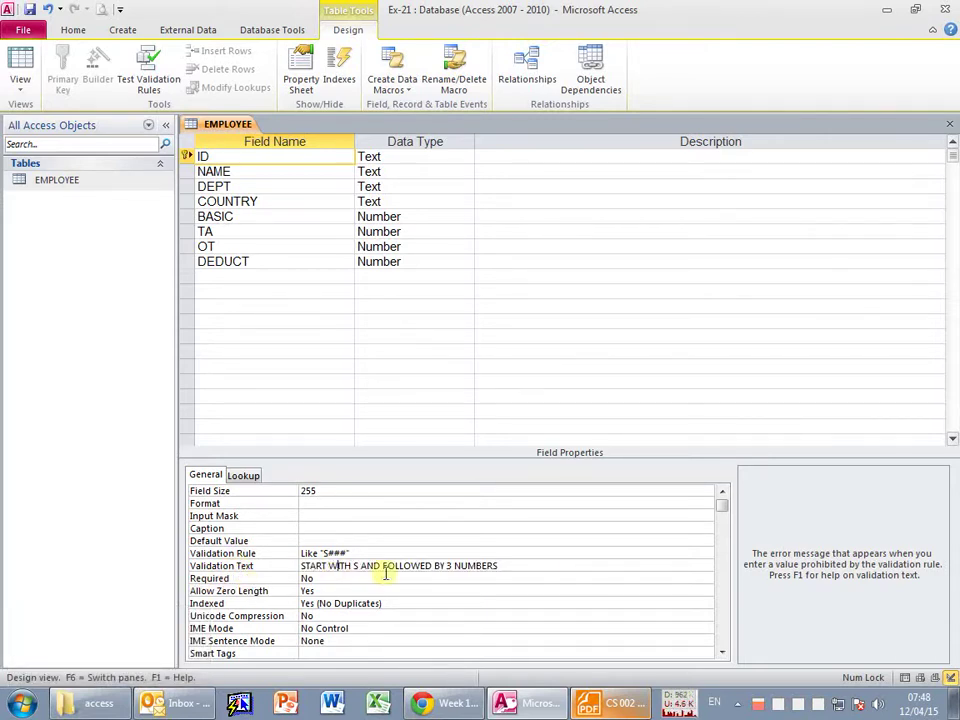
{"action": "left_click", "coordinate": [236, 556]}
{"action": "left_click", "coordinate": [239, 576]}
{"action": "left_click", "coordinate": [266, 554]}
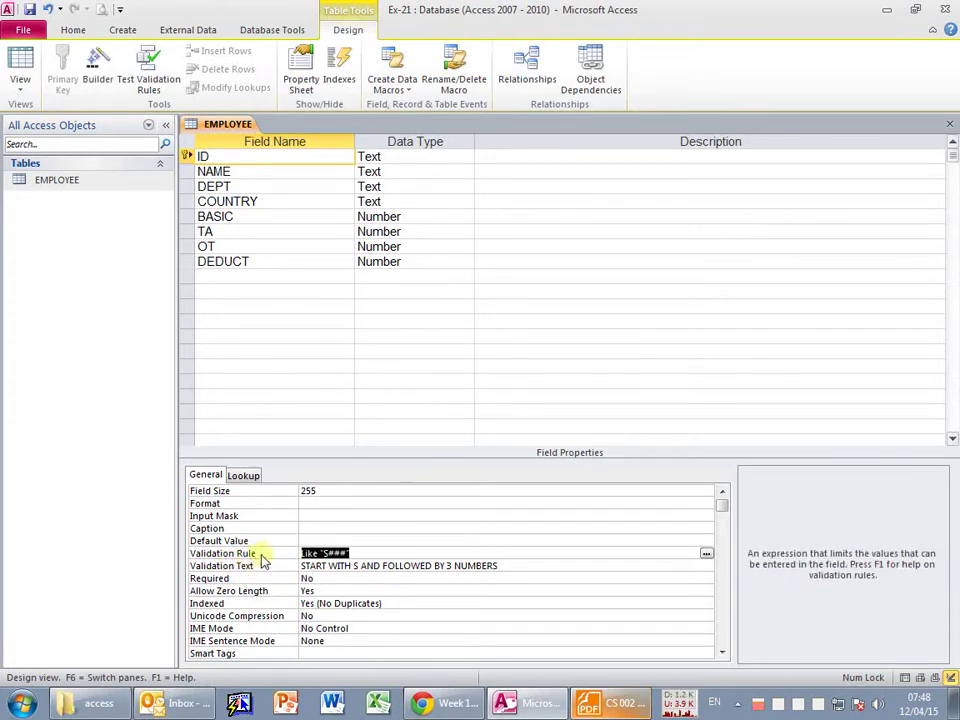
Check the NAME field's requirements in the exercise PDF and set its field size to 25 in Access.
{"action": "key", "text": "alt+Tab"}
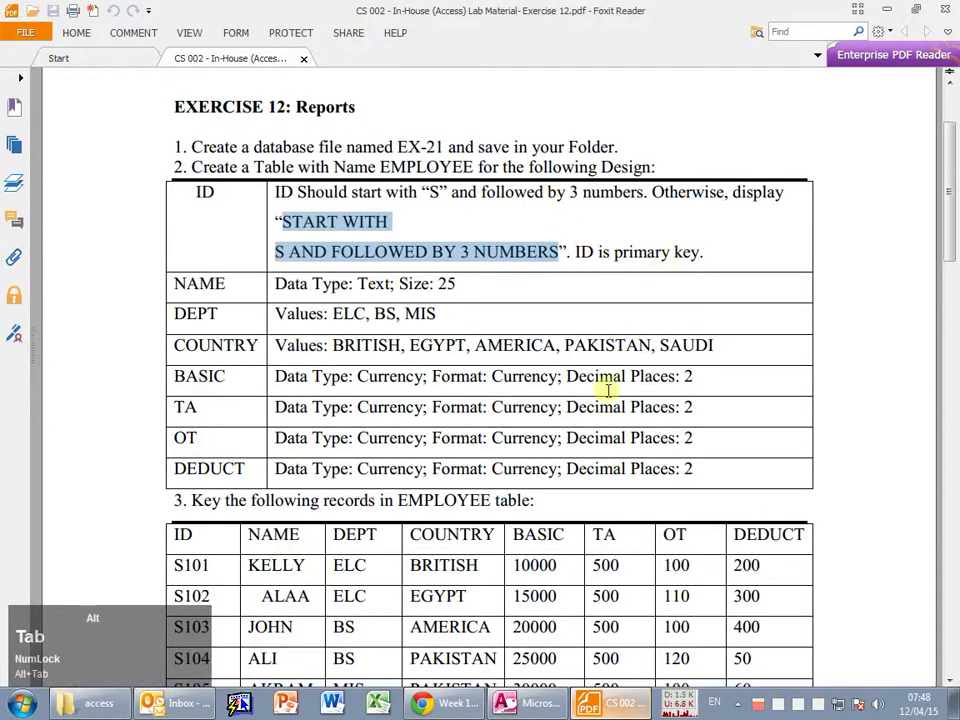
{"action": "key", "text": "alt+Tab"}
{"action": "key", "text": "alt+Tab"}
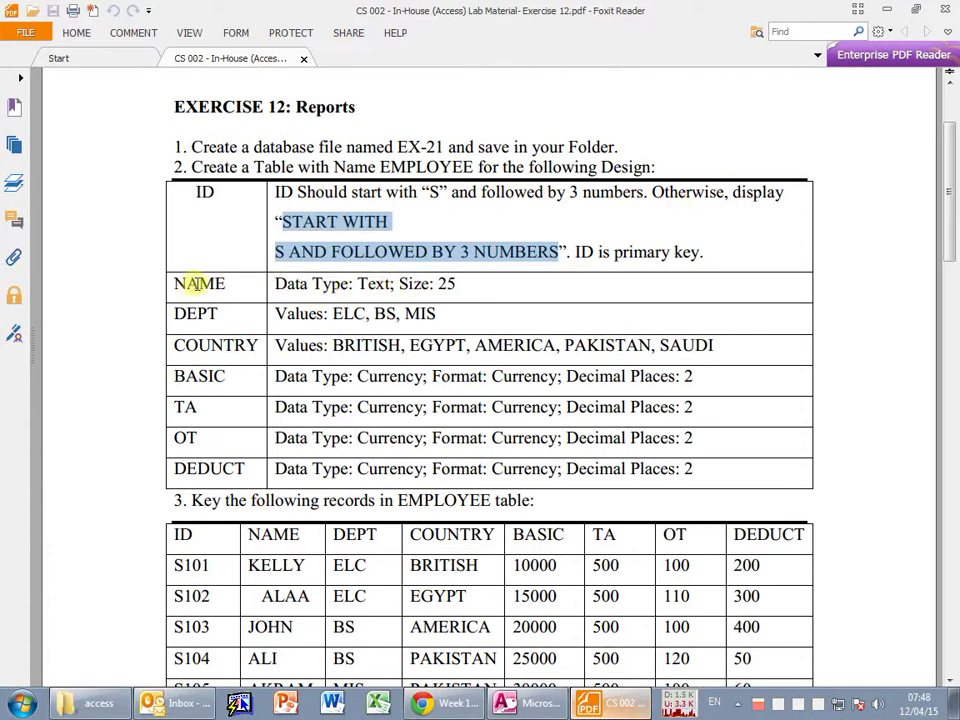
{"action": "key", "text": "alt+Tab"}
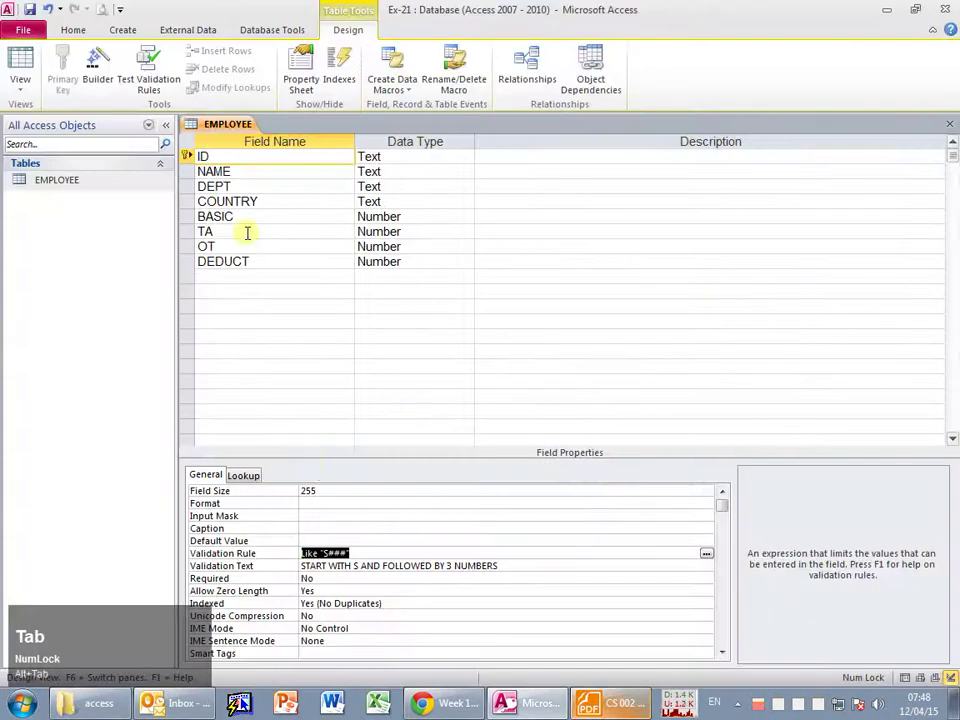
{"action": "left_click", "coordinate": [249, 171]}
{"action": "left_click", "coordinate": [318, 491]}
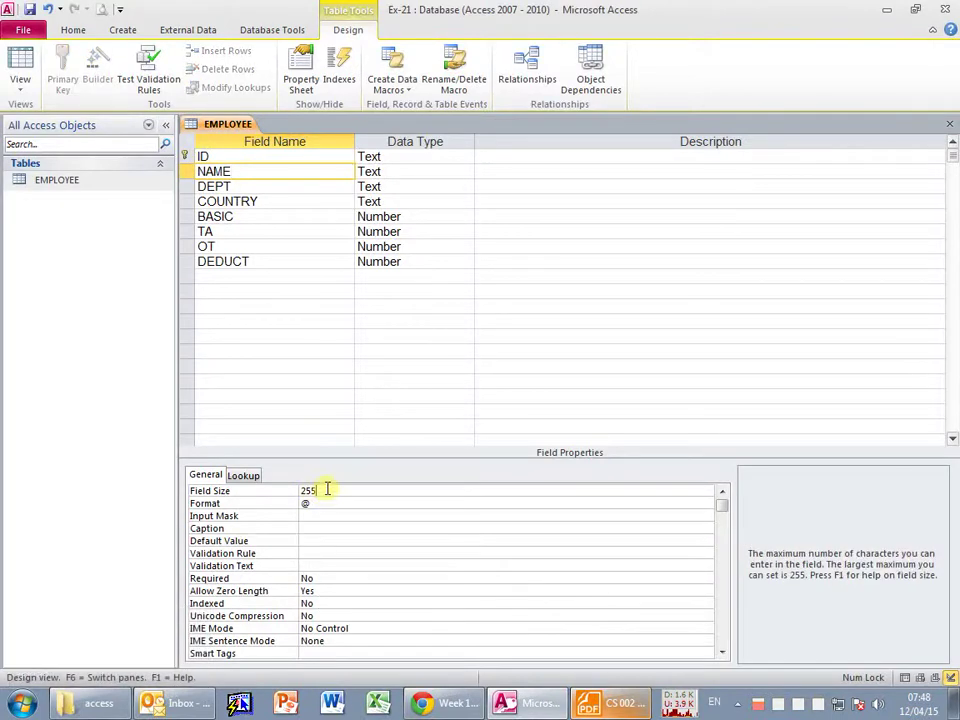
{"action": "key", "text": "BackSpace"}
{"action": "key", "text": "alt+Tab"}
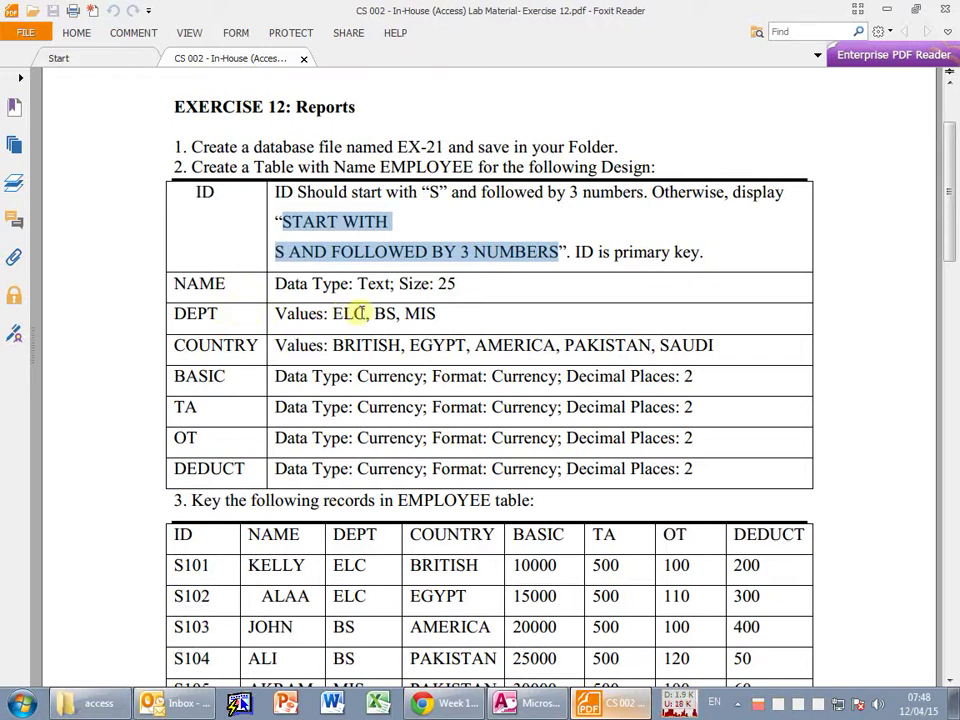
{"action": "key", "text": "alt+Tab"}
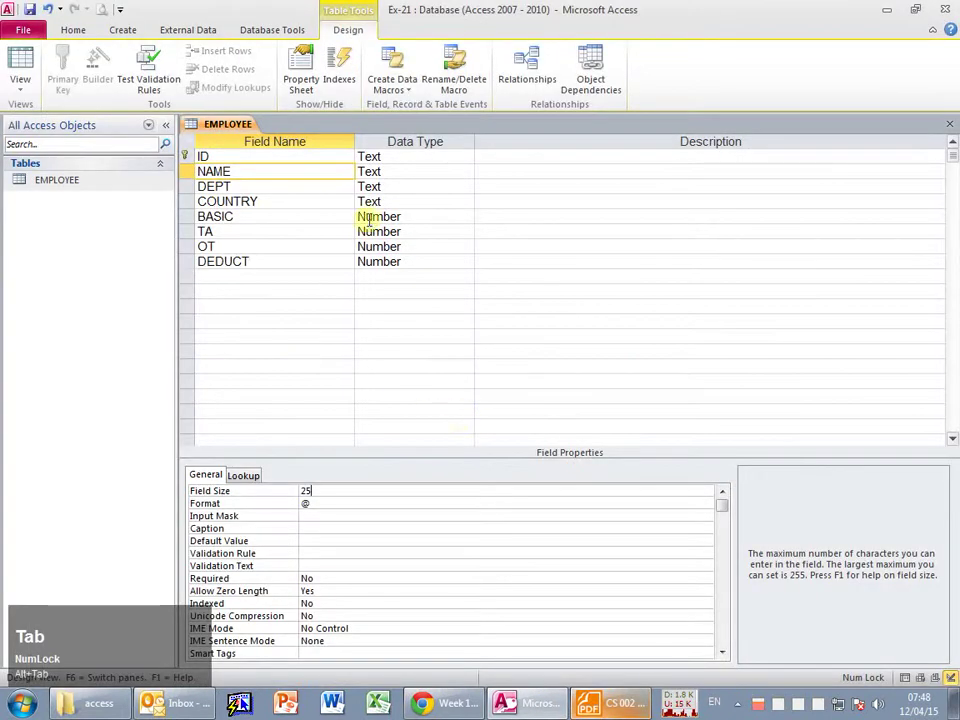
{"action": "type", "text": "5"}
Make the DEPT field's lookup a Combo Box with Value List as its row source type.
{"action": "left_click", "coordinate": [282, 188]}
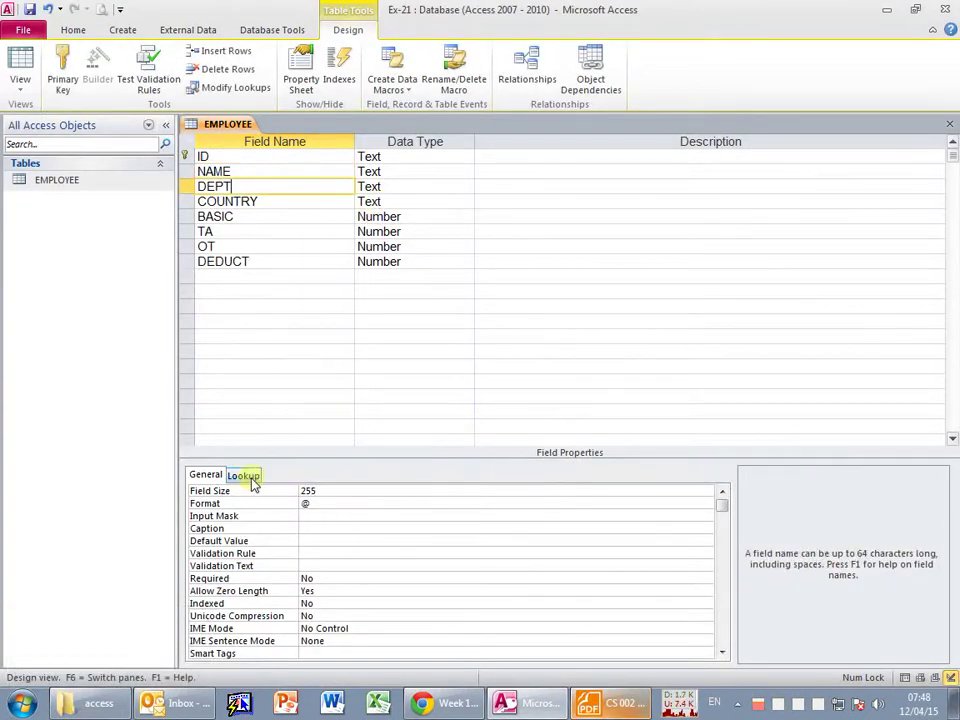
{"action": "left_click", "coordinate": [249, 479]}
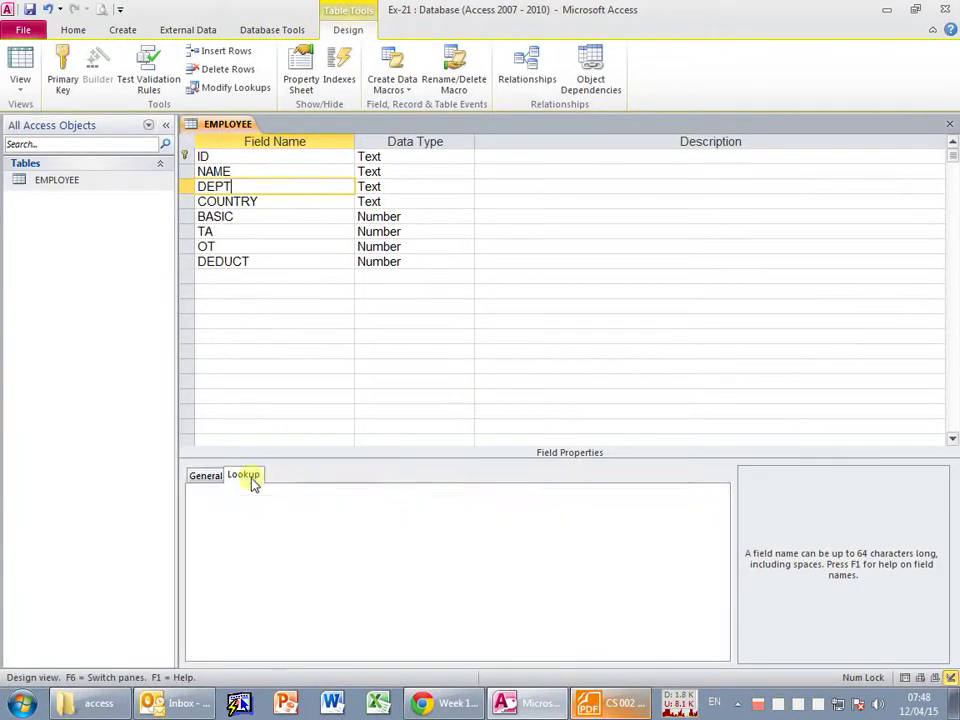
{"action": "left_click", "coordinate": [721, 490]}
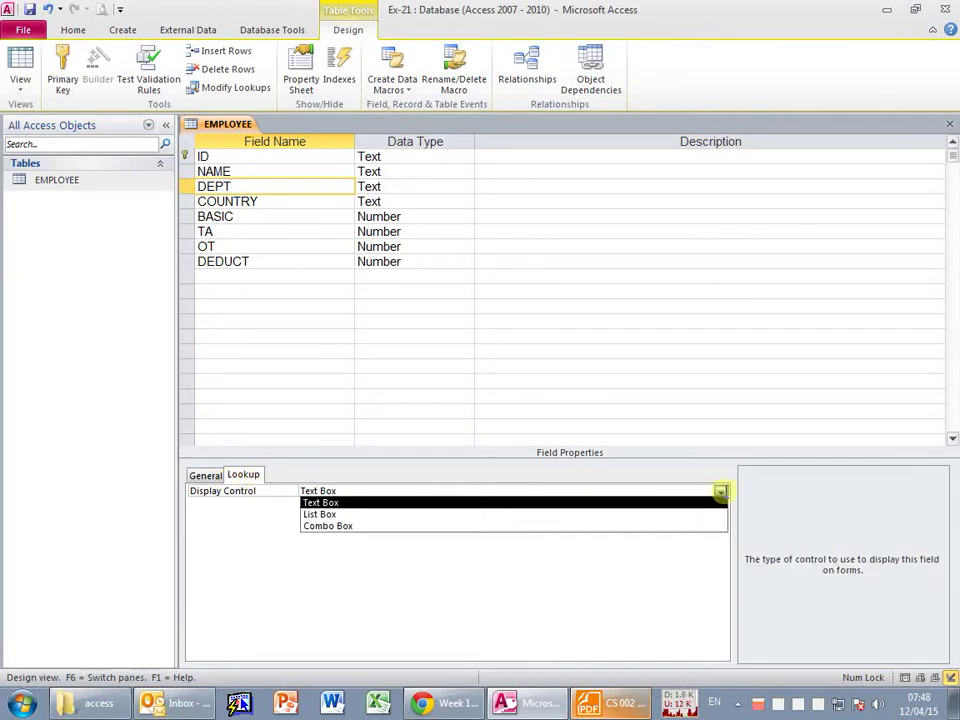
{"action": "left_click", "coordinate": [326, 527]}
{"action": "left_click", "coordinate": [373, 515]}
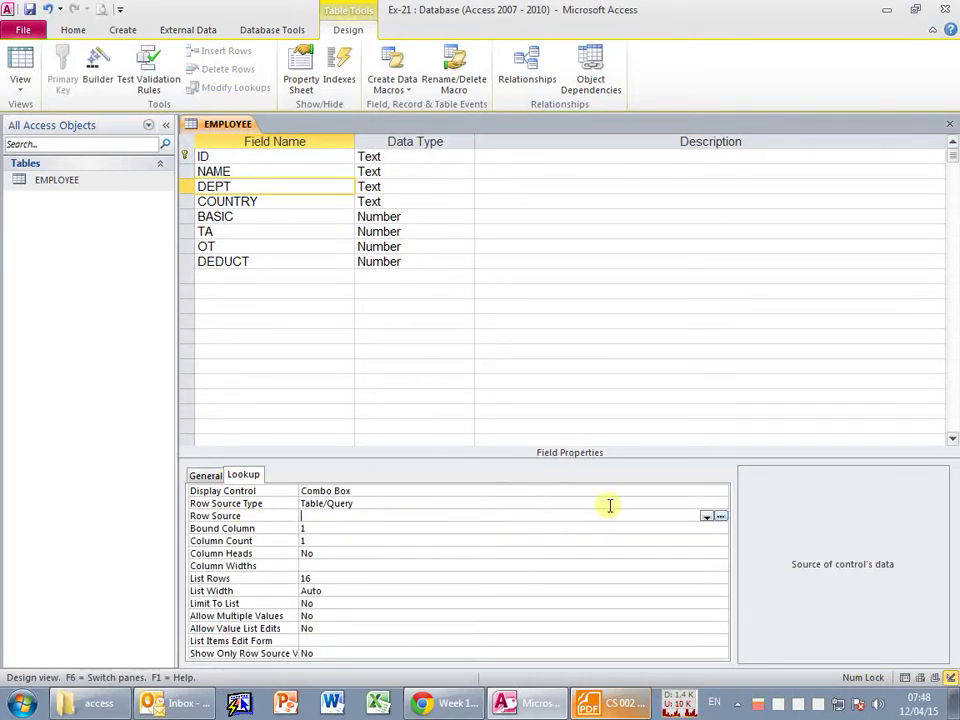
{"action": "left_click", "coordinate": [405, 505]}
{"action": "left_click", "coordinate": [720, 504]}
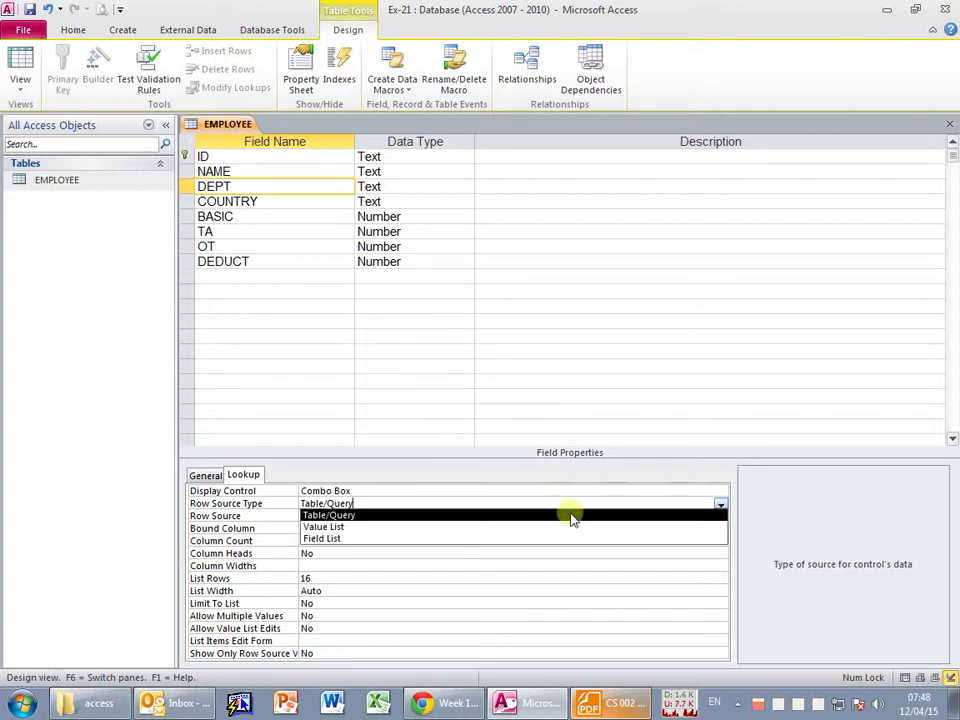
{"action": "left_click", "coordinate": [333, 528]}
Set the DEPT lookup's row source to ELC;BS;MIS, copying the values from the exercise PDF and separating them with semicolons.
{"action": "key", "text": "alt+Tab"}
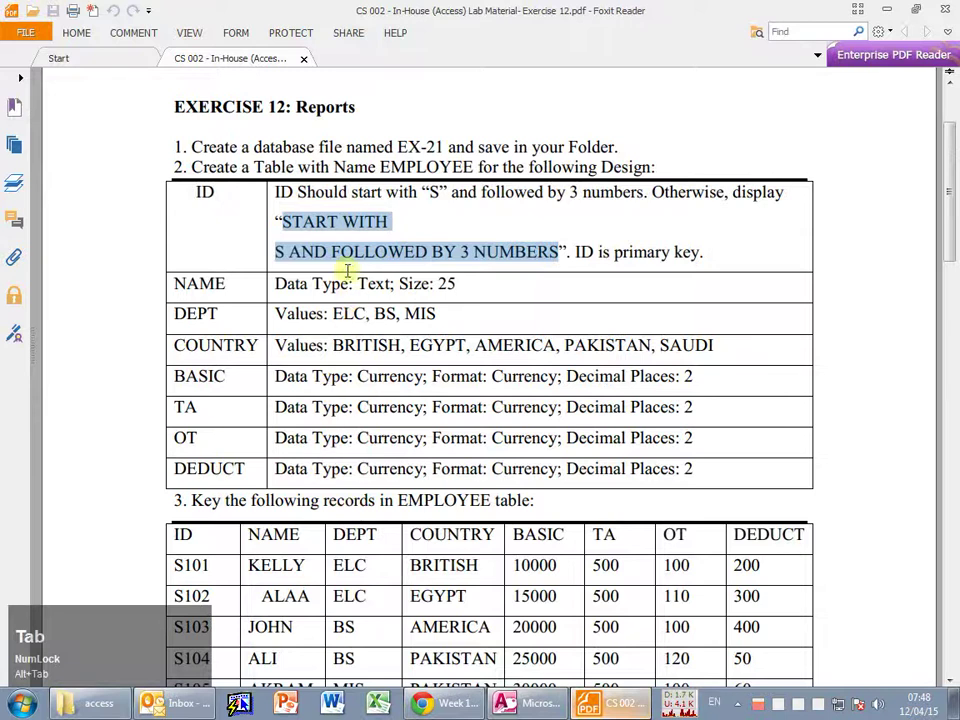
{"action": "left_click_drag", "start_coordinate": [335, 313], "coordinate": [436, 313]}
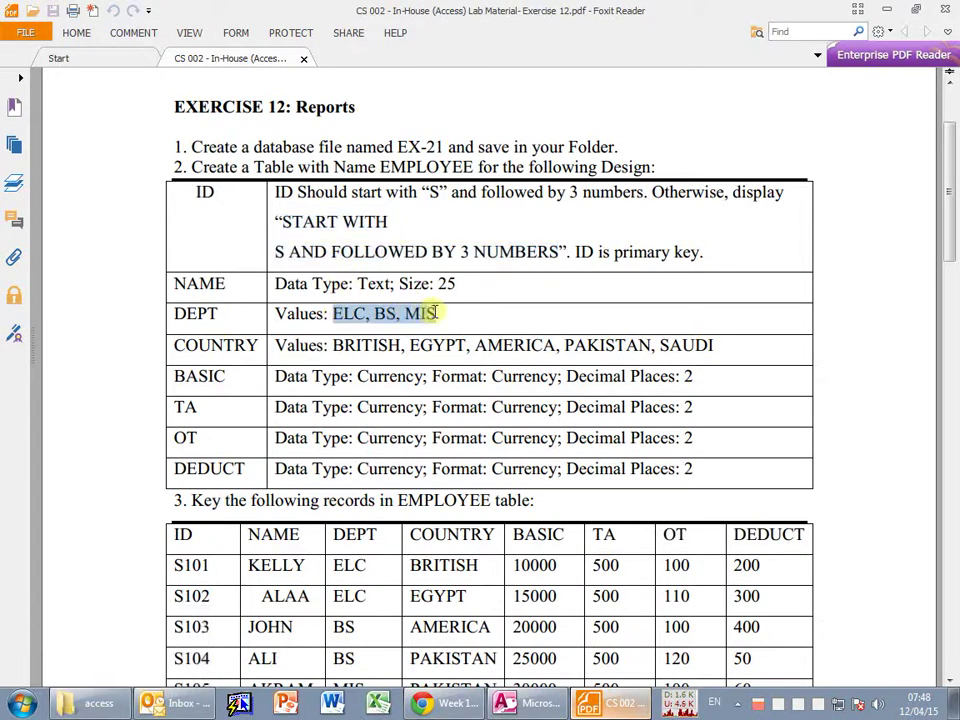
{"action": "key", "text": "ctrl+c"}
{"action": "key", "text": "alt+Tab"}
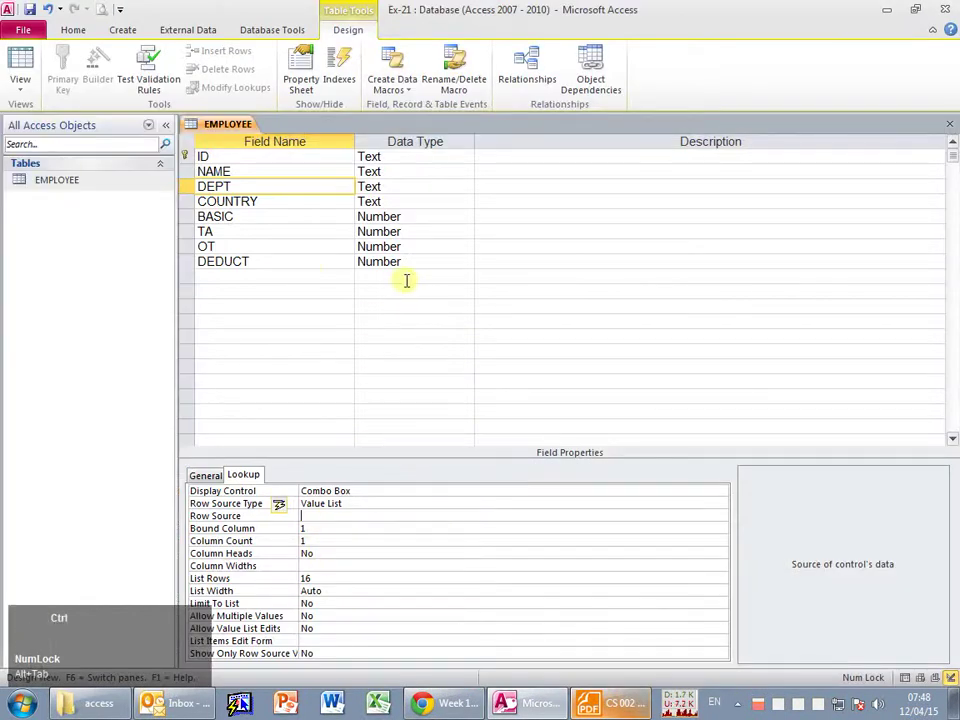
{"action": "key", "text": "ctrl+v"}
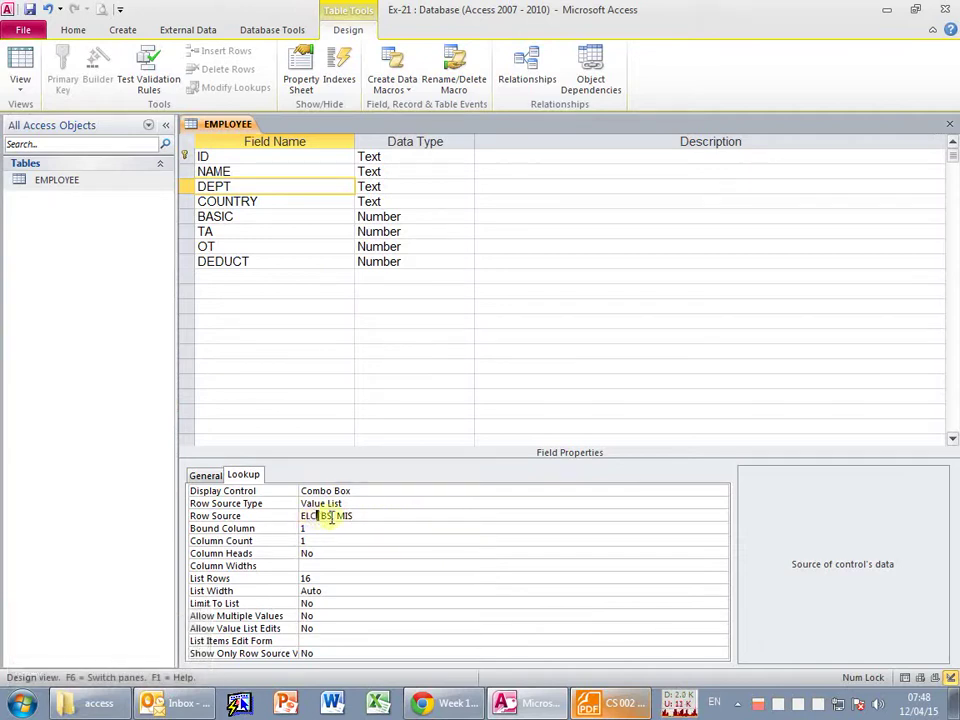
{"action": "type", "text": ";"}
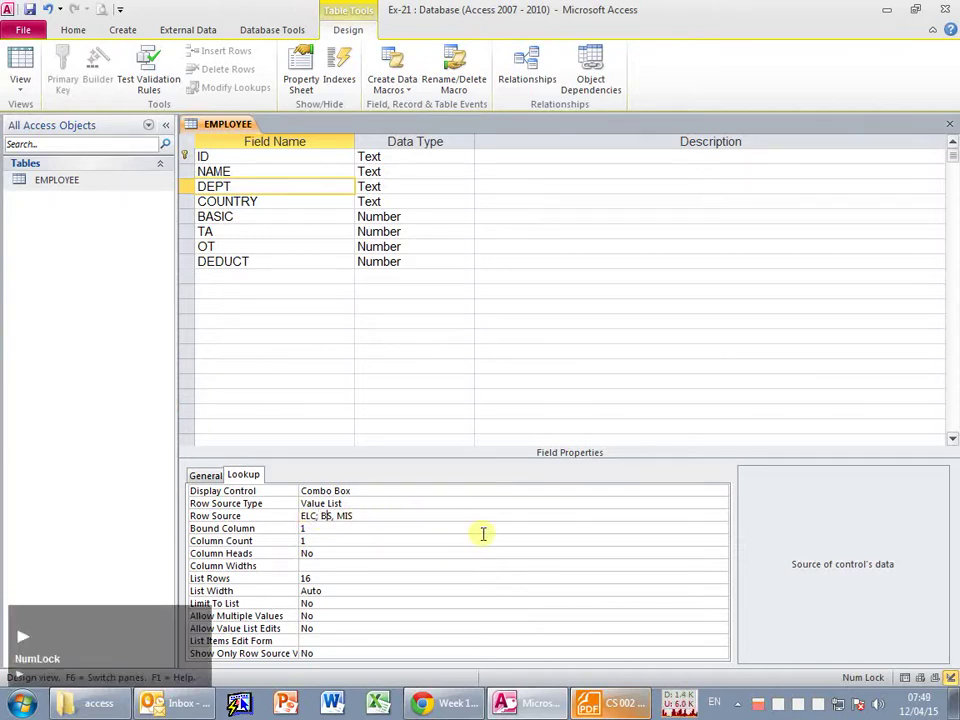
{"action": "key", "text": "BackSpace"}
{"action": "type", "text": ";"}
{"action": "key", "text": "BackSpace"}
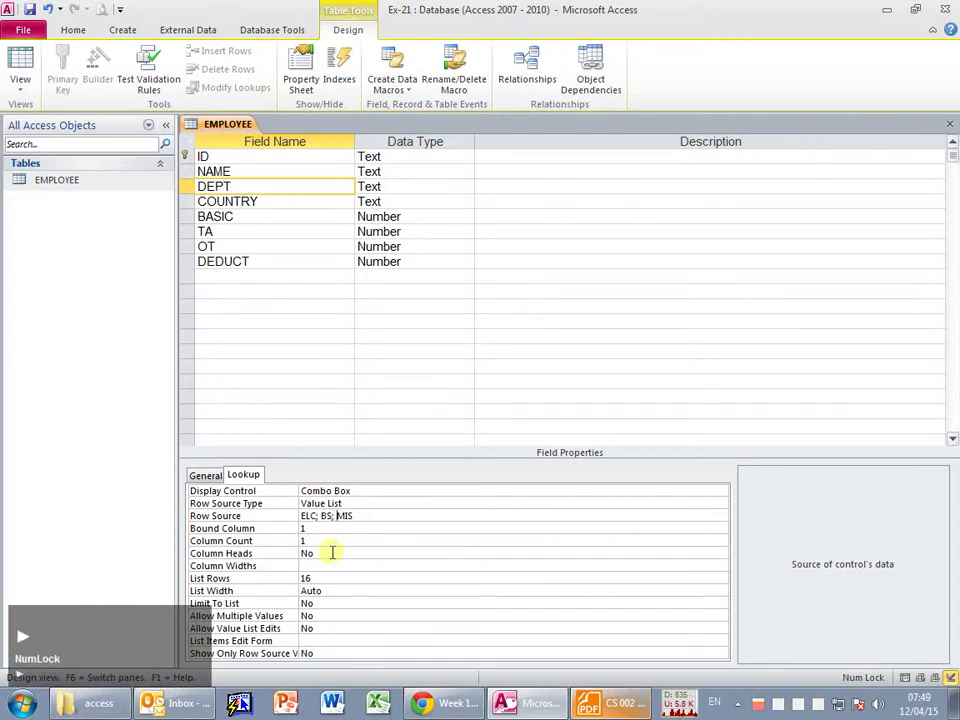
{"action": "left_click", "coordinate": [274, 516]}
{"action": "left_click", "coordinate": [375, 528]}
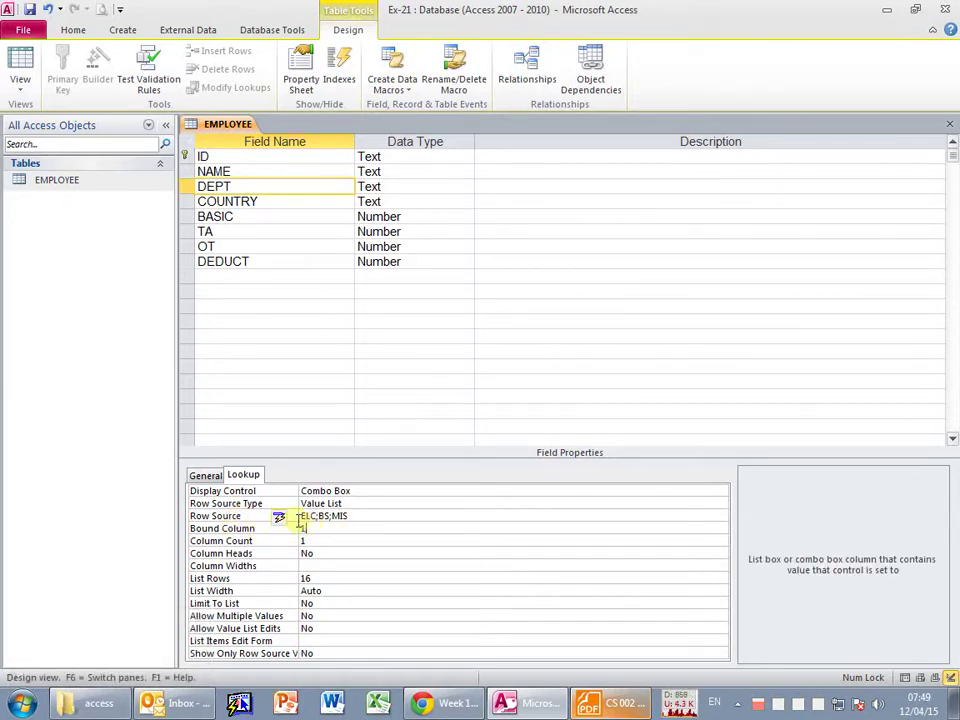
{"action": "left_click", "coordinate": [268, 504]}
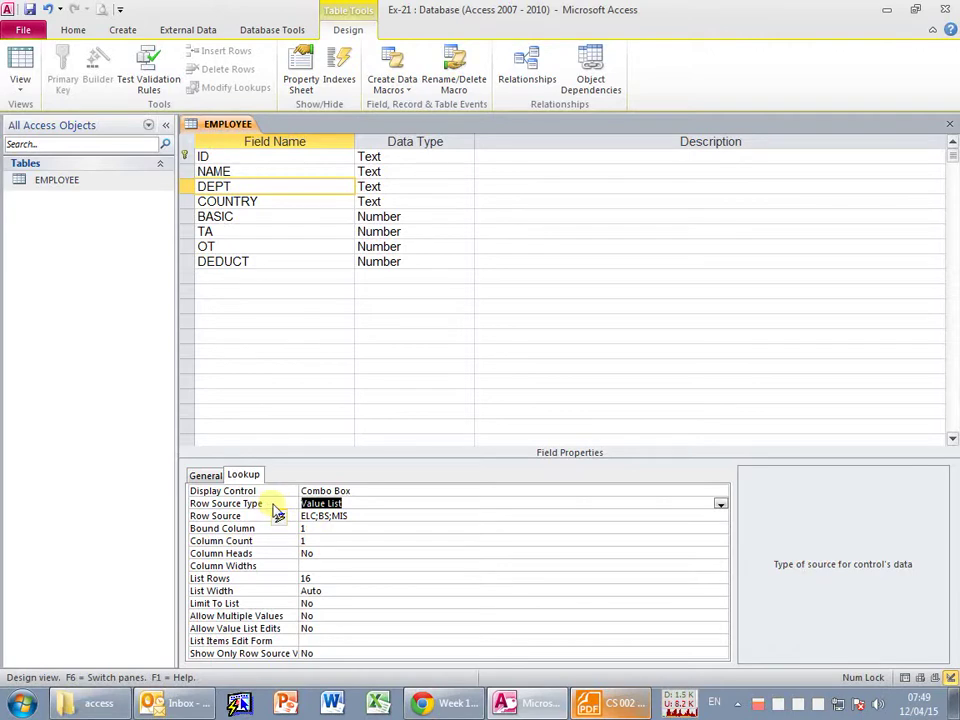
{"action": "left_click", "coordinate": [375, 187]}
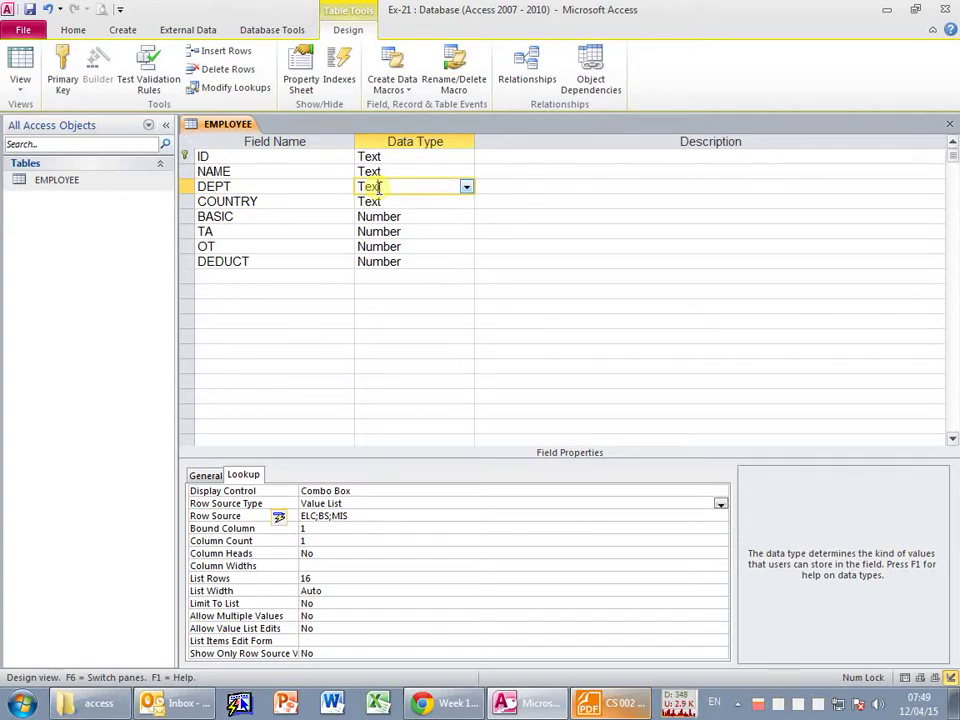
{"action": "left_click", "coordinate": [387, 201]}
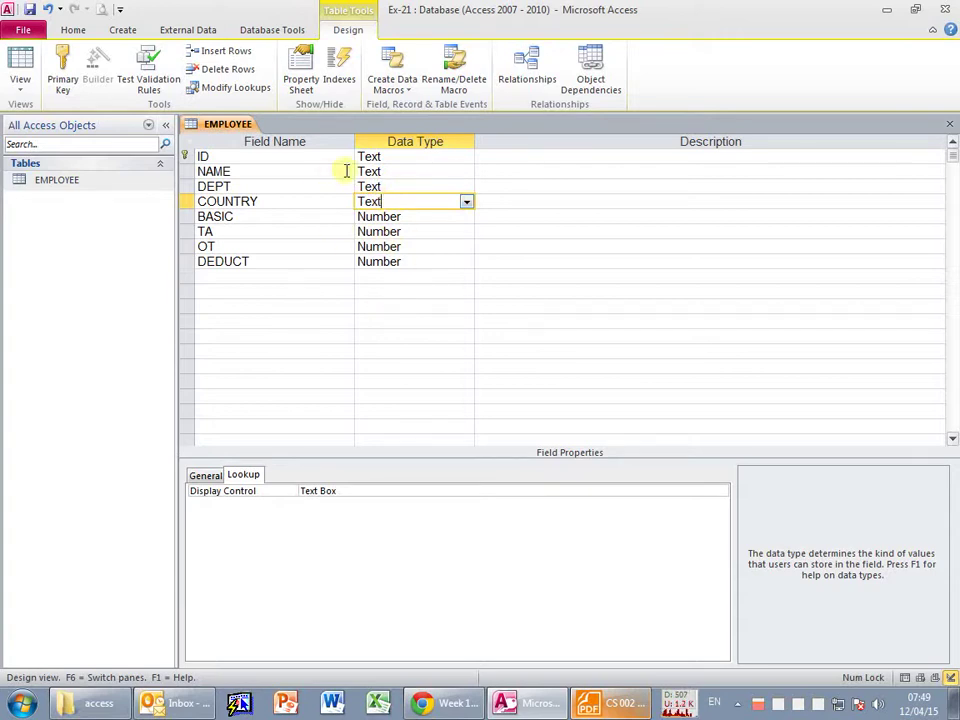
{"action": "left_click", "coordinate": [230, 186]}
Save the EMPLOYEE table and show it in Datasheet view, accepting the shorter field size and testing existing data against the new rules.
{"action": "left_click", "coordinate": [21, 70]}
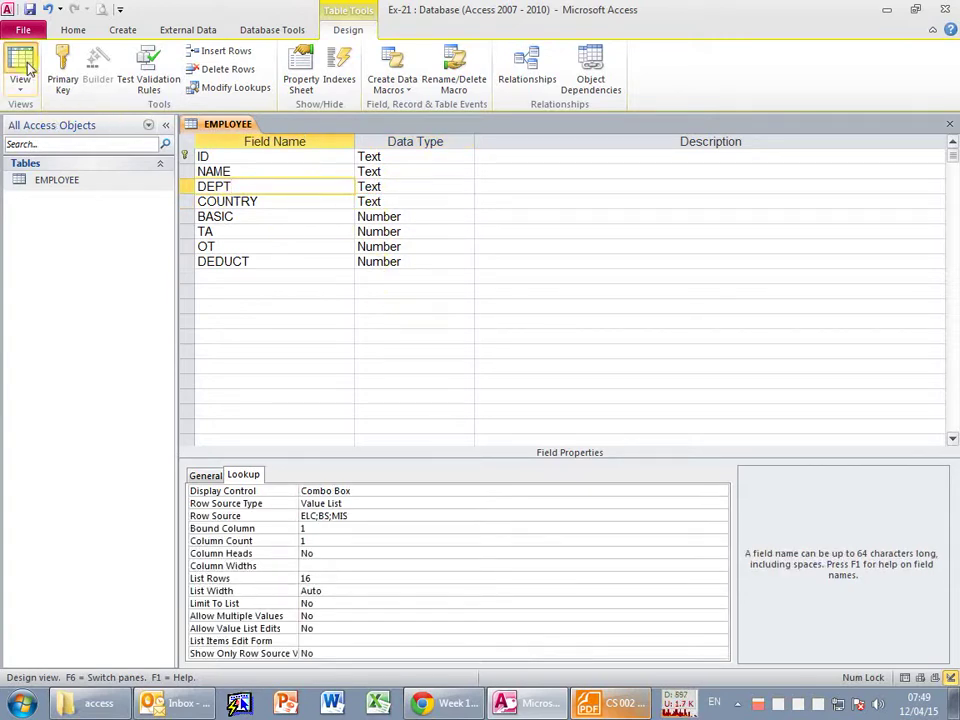
{"action": "left_click", "coordinate": [448, 402]}
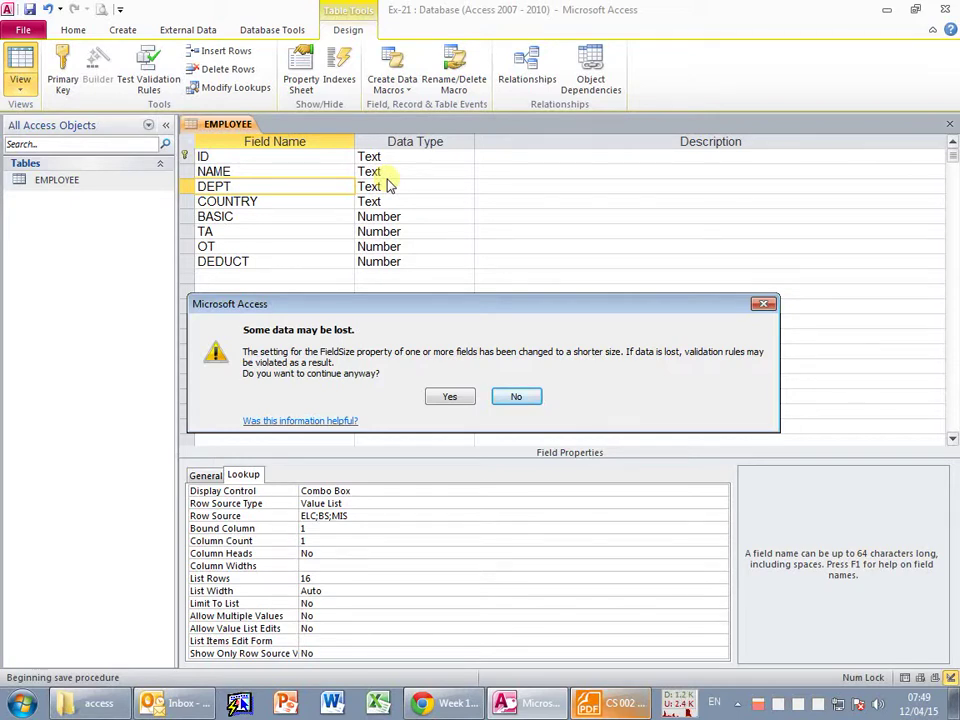
{"action": "left_click", "coordinate": [450, 396]}
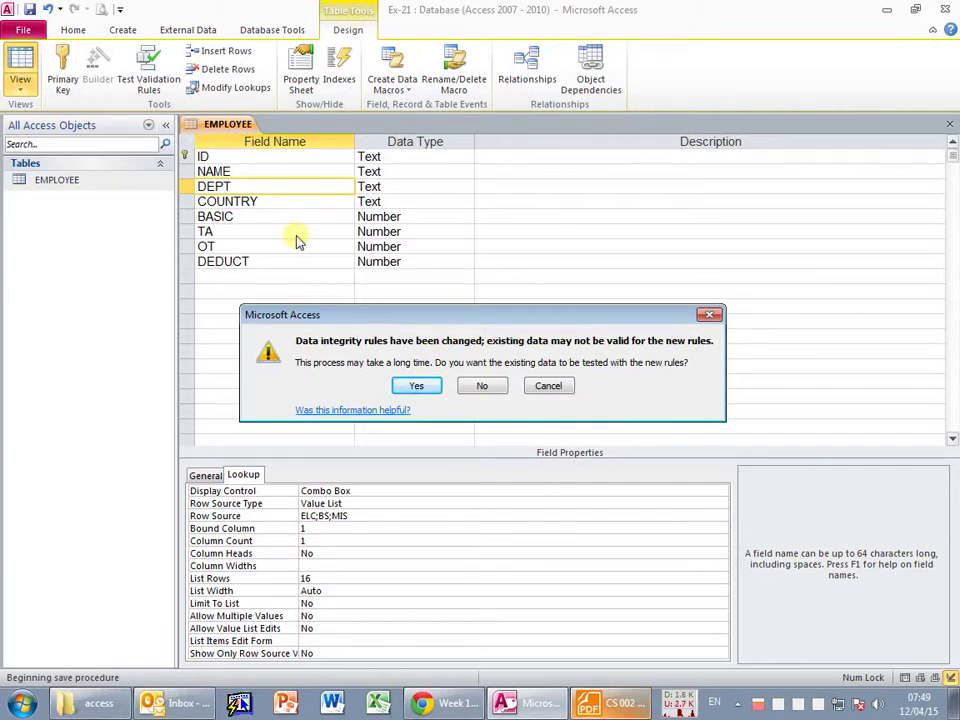
{"action": "left_click", "coordinate": [414, 386]}
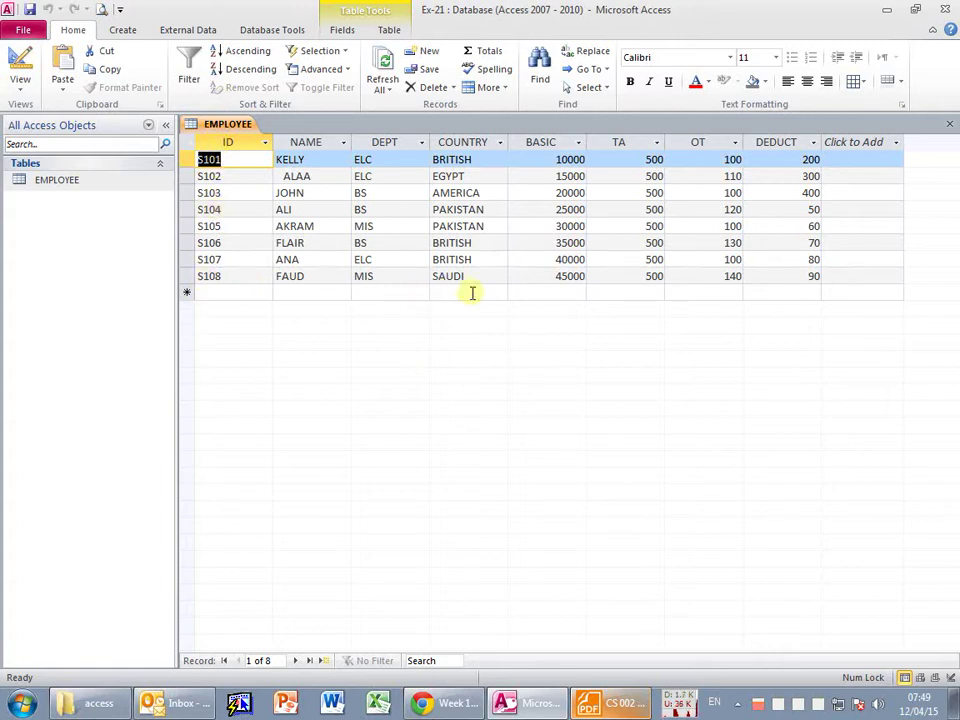
Check the DEPT choices and the COUNTRY cell in a new record, and return the table to Design view.
{"action": "left_click", "coordinate": [378, 291]}
{"action": "left_click", "coordinate": [422, 294]}
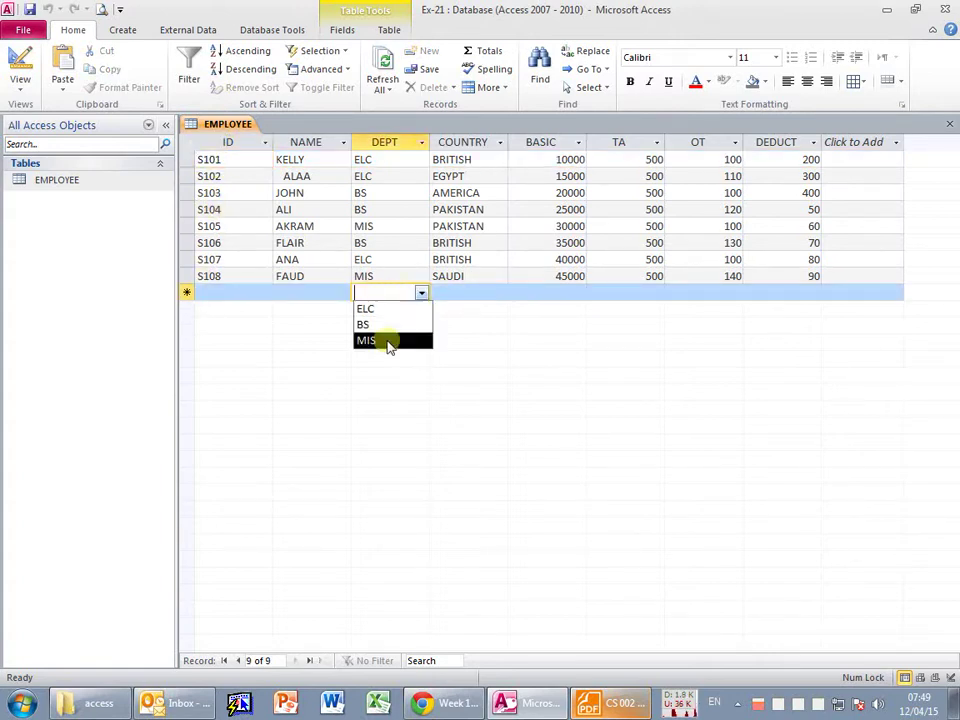
{"action": "left_click", "coordinate": [463, 289]}
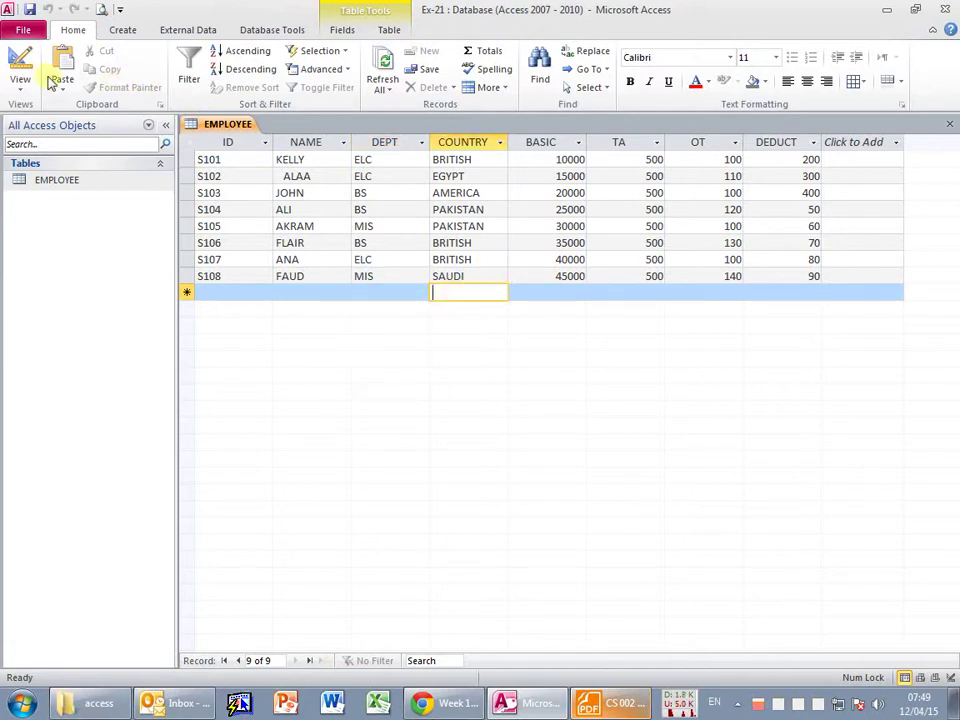
{"action": "left_click", "coordinate": [20, 70]}
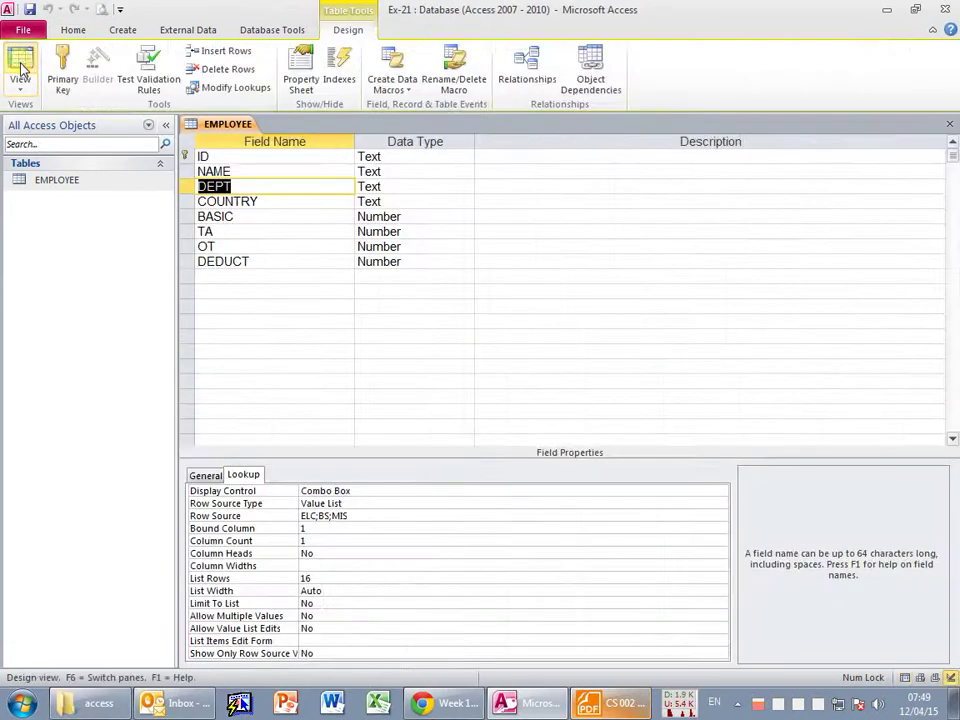
Select the COUNTRY field and copy its list of values from the exercise PDF, returning to the table design.
{"action": "left_click", "coordinate": [237, 202]}
{"action": "key", "text": "alt+Tab"}
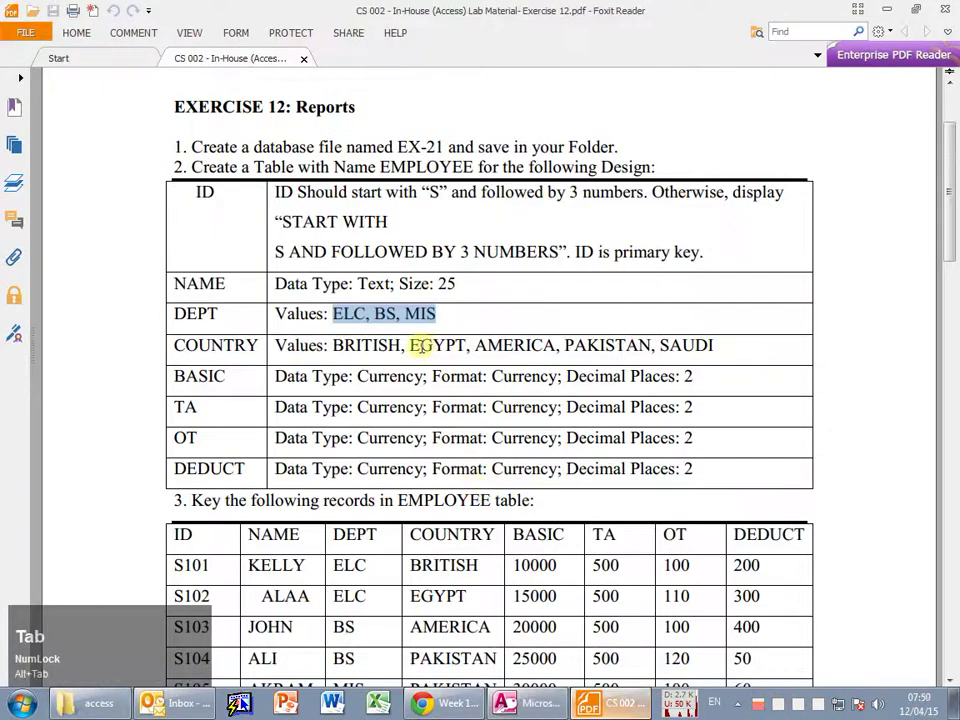
{"action": "left_click_drag", "start_coordinate": [334, 345], "coordinate": [709, 345]}
{"action": "key", "text": "ctrl+c"}
{"action": "key", "text": "alt+Tab"}
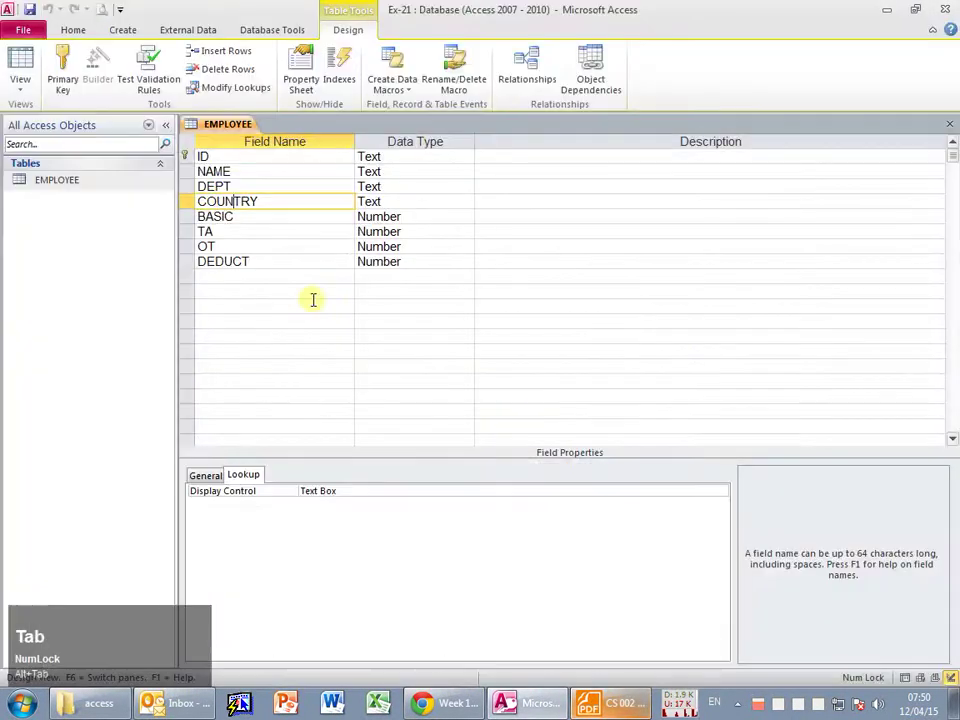
Make the COUNTRY field's lookup a Combo Box with Value List as its row source type.
{"action": "left_click", "coordinate": [257, 216]}
{"action": "left_click", "coordinate": [412, 216]}
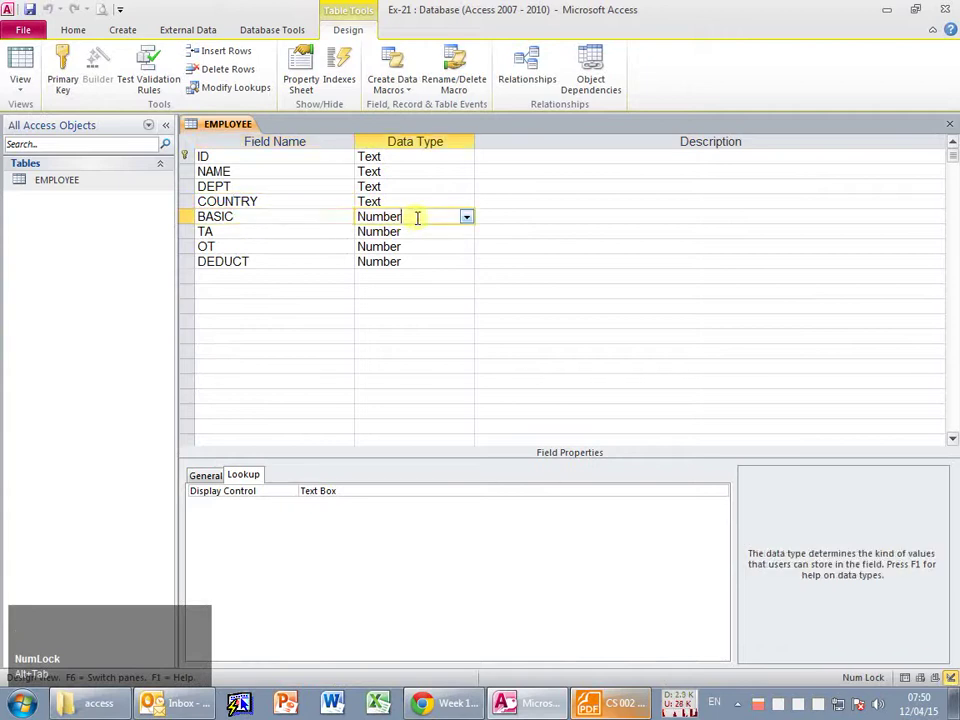
{"action": "left_click", "coordinate": [309, 201]}
{"action": "left_click", "coordinate": [426, 491]}
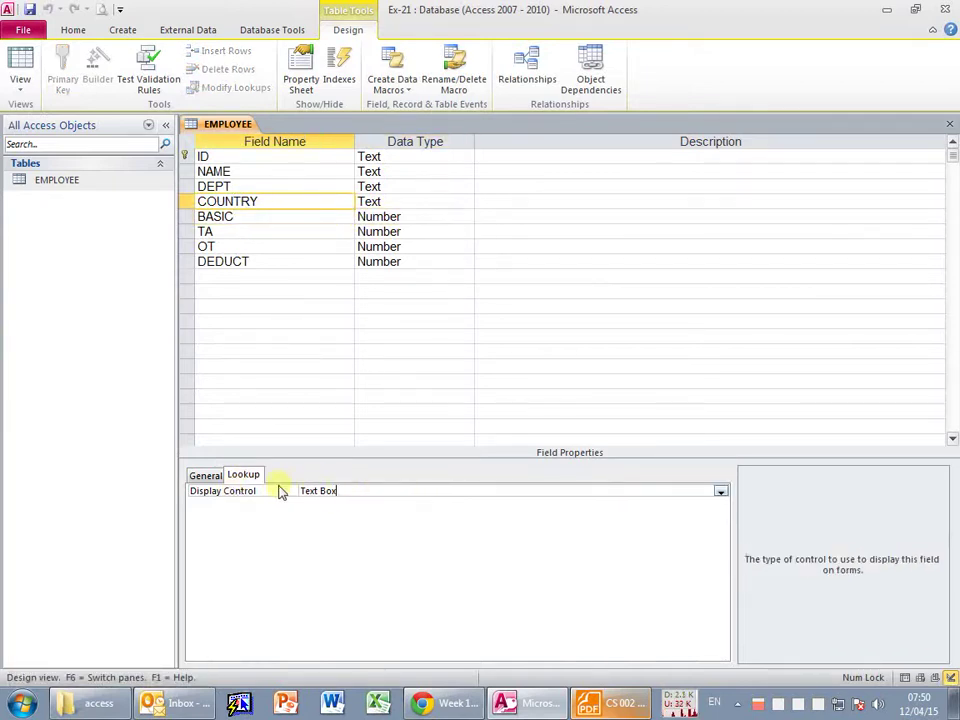
{"action": "double_click", "coordinate": [236, 491]}
{"action": "double_click", "coordinate": [250, 490]}
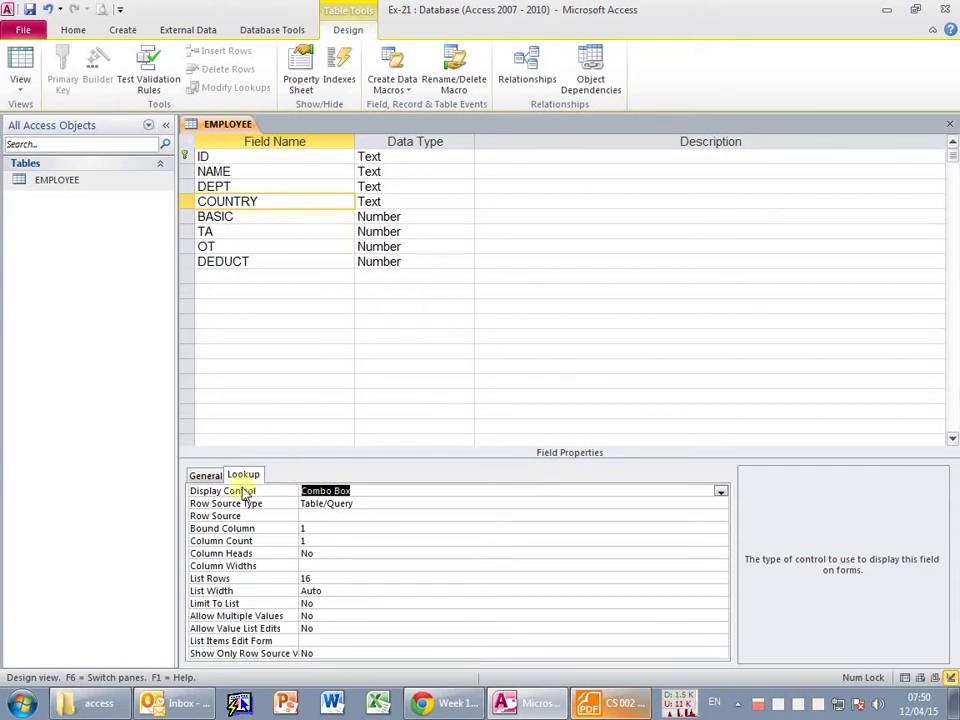
{"action": "left_click", "coordinate": [214, 505]}
{"action": "double_click", "coordinate": [211, 506]}
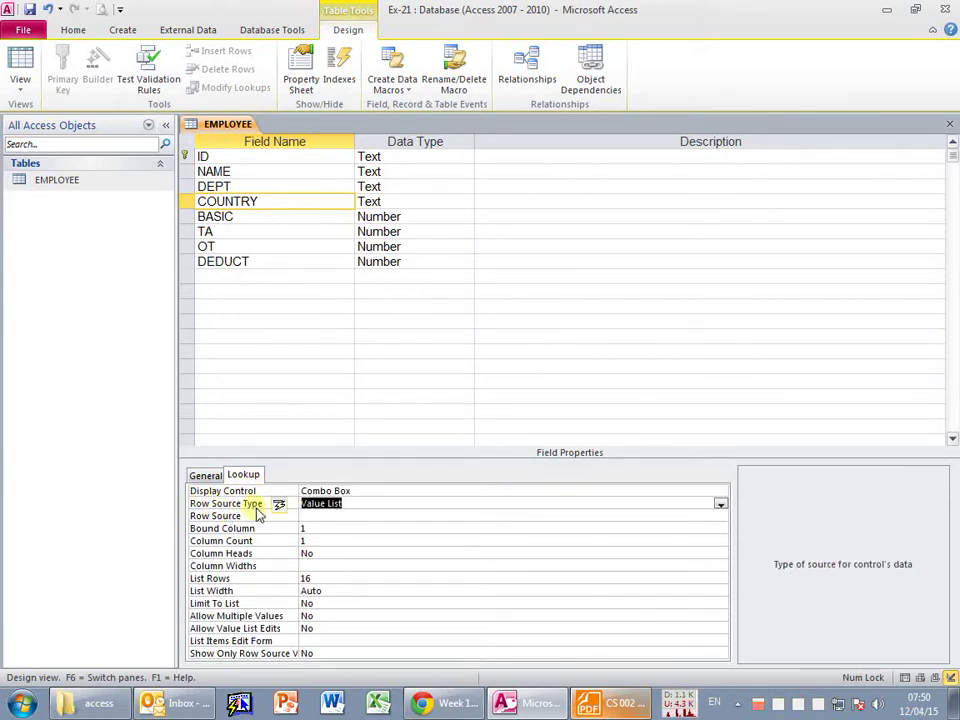
Set the COUNTRY lookup's row source to BRITISH;EGYPT;AMERICA;PAKISTAN;SAUDI by pasting the copied values and separating them with semicolons.
{"action": "left_click", "coordinate": [336, 515]}
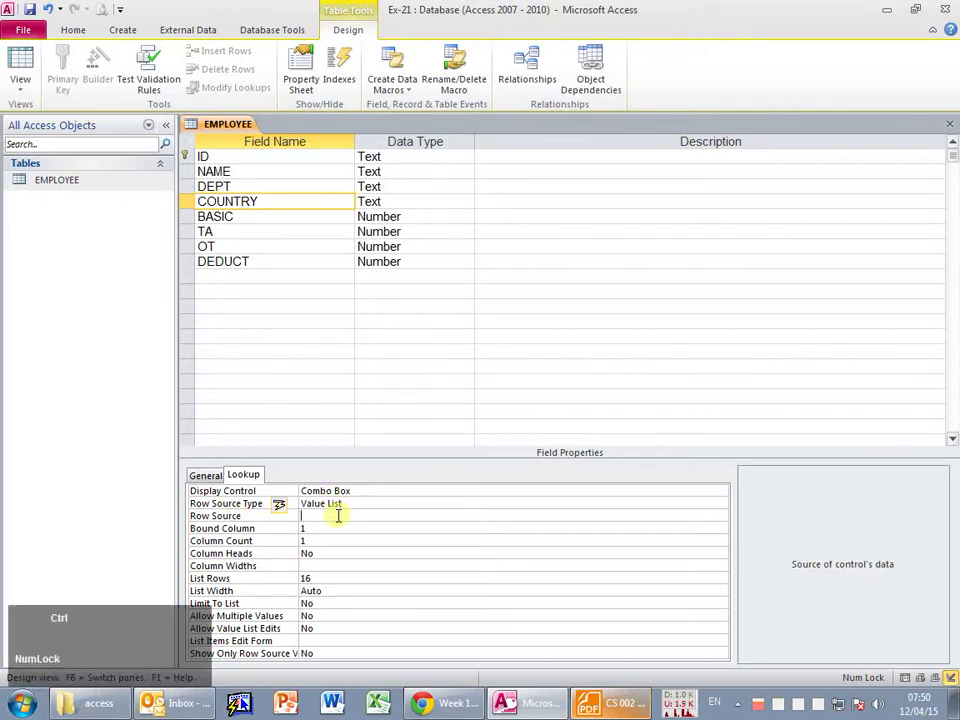
{"action": "key", "text": "ctrl+v"}
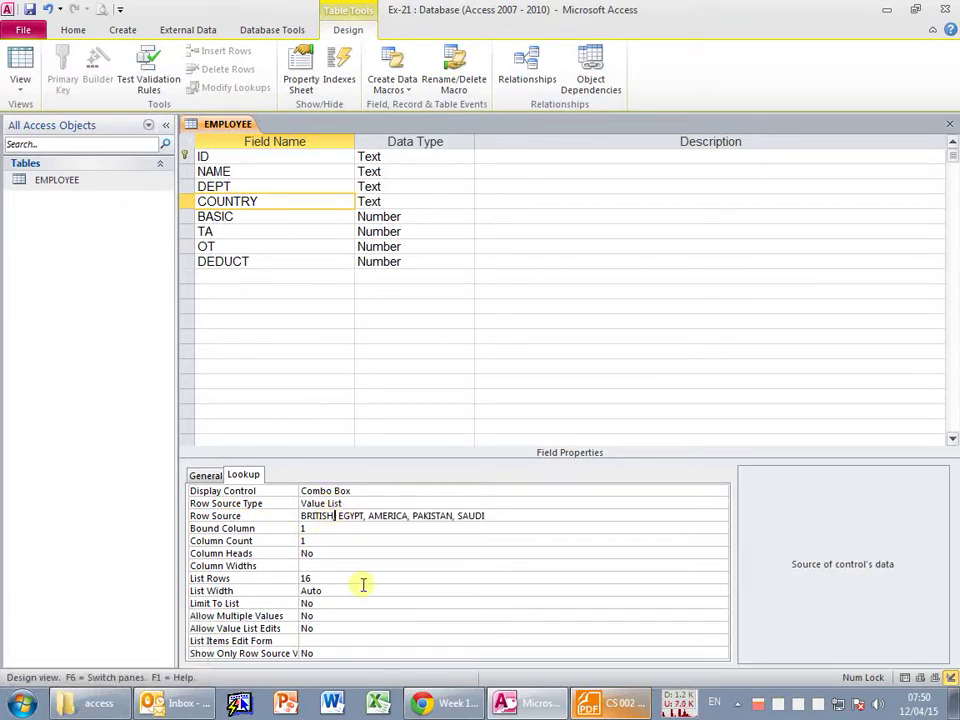
{"action": "type", "text": ";"}
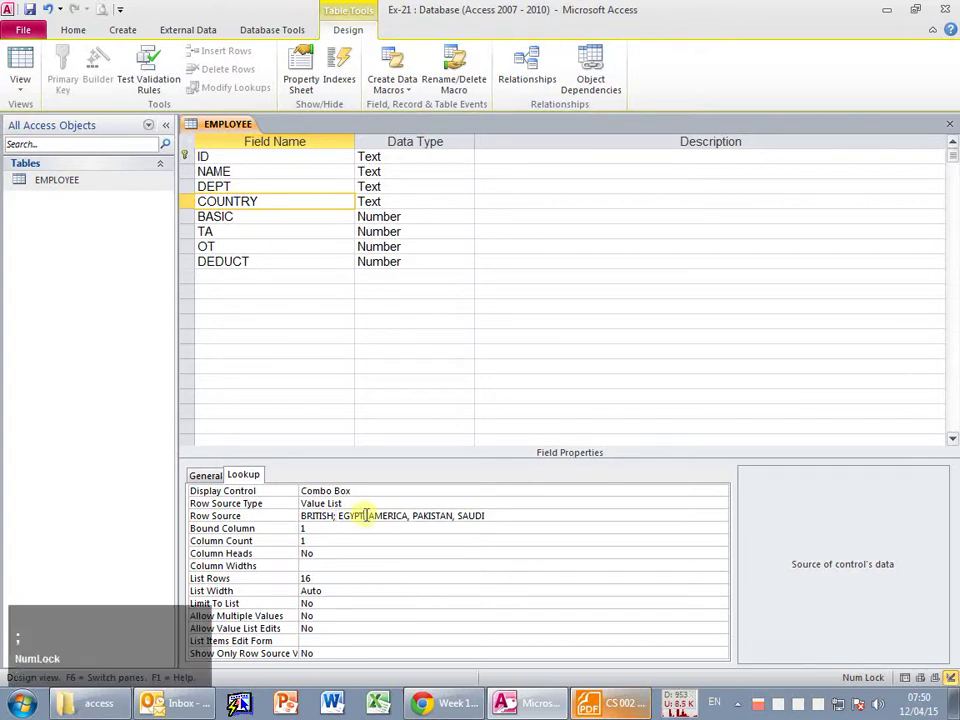
{"action": "type", "text": ";"}
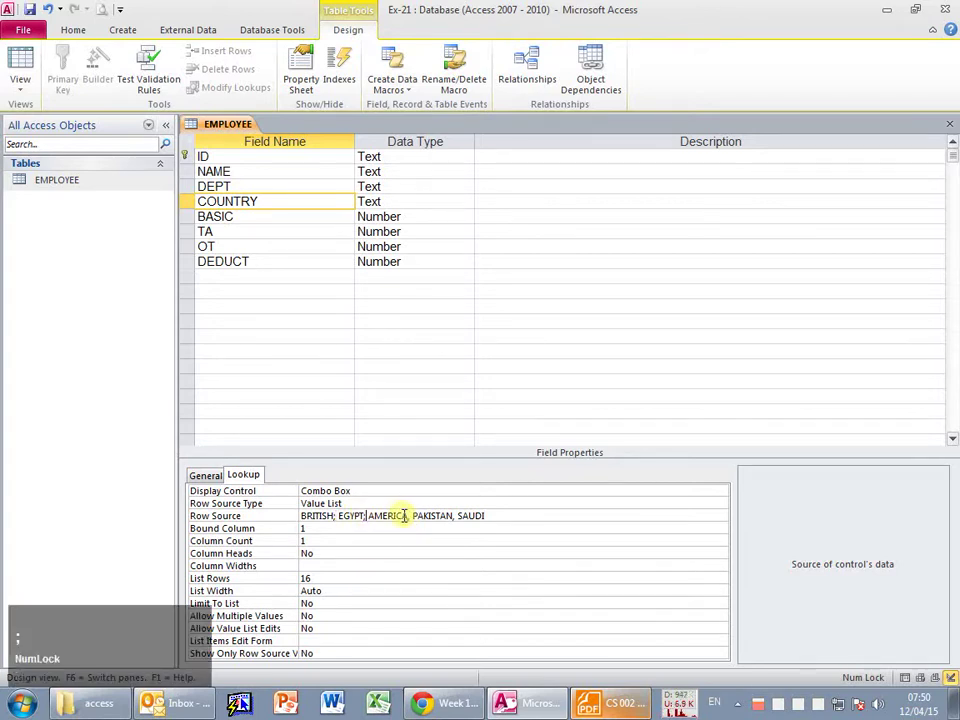
{"action": "left_click", "coordinate": [410, 516]}
{"action": "type", "text": ";"}
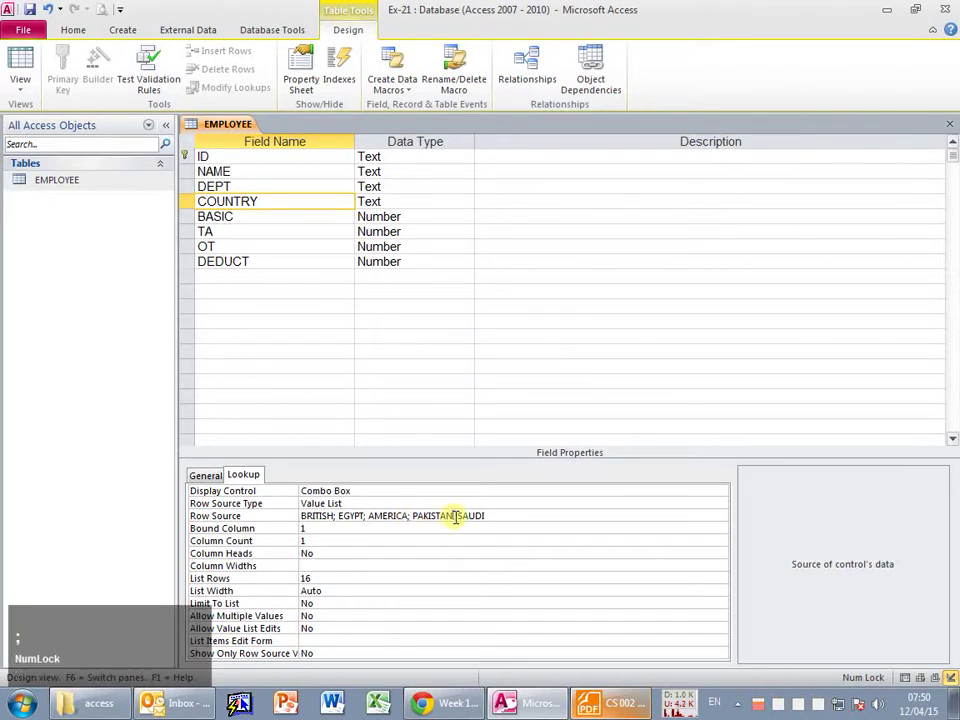
{"action": "left_click", "coordinate": [455, 516]}
{"action": "type", "text": ";"}
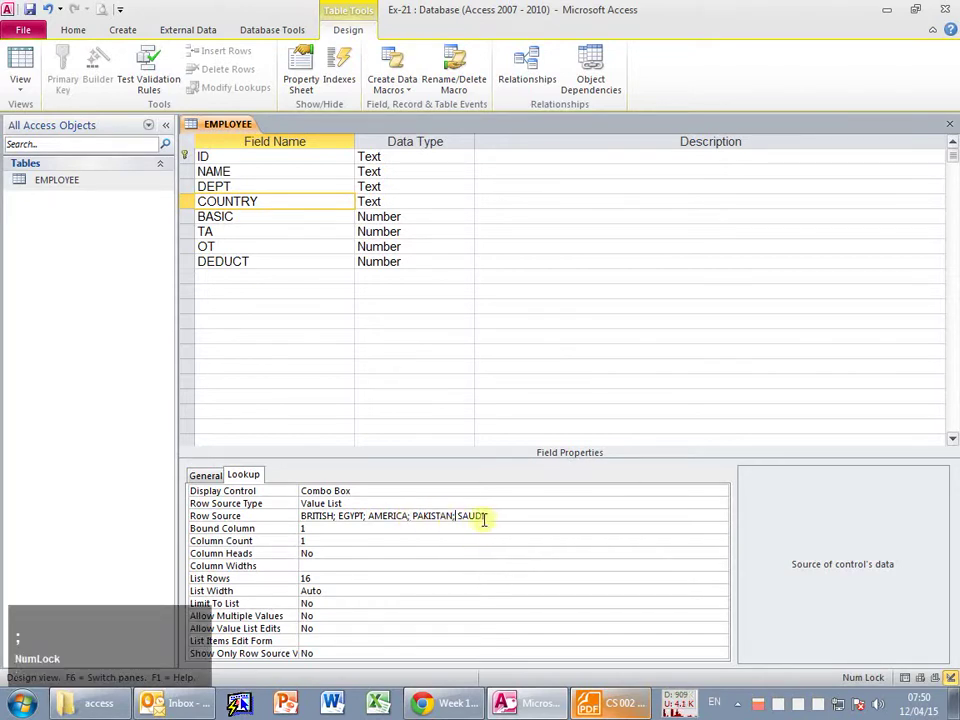
{"action": "left_click", "coordinate": [218, 515]}
{"action": "left_click", "coordinate": [478, 516]}
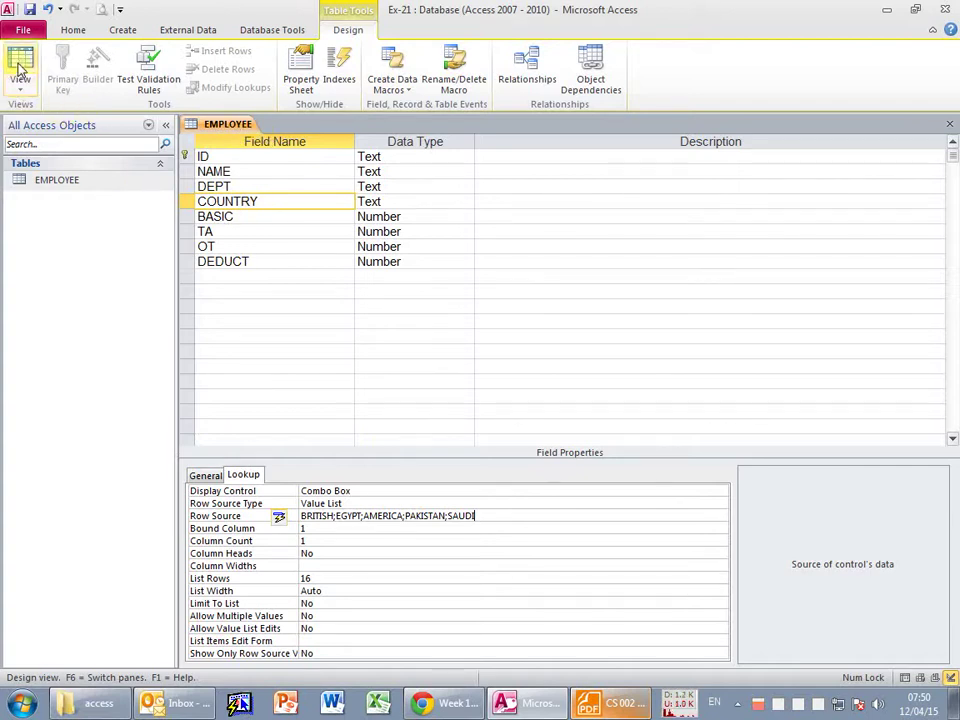
Check the BASIC field's required settings in the exercise PDF and examine the general properties of the number fields.
{"action": "left_click", "coordinate": [282, 222]}
{"action": "key", "text": "alt+Tab"}
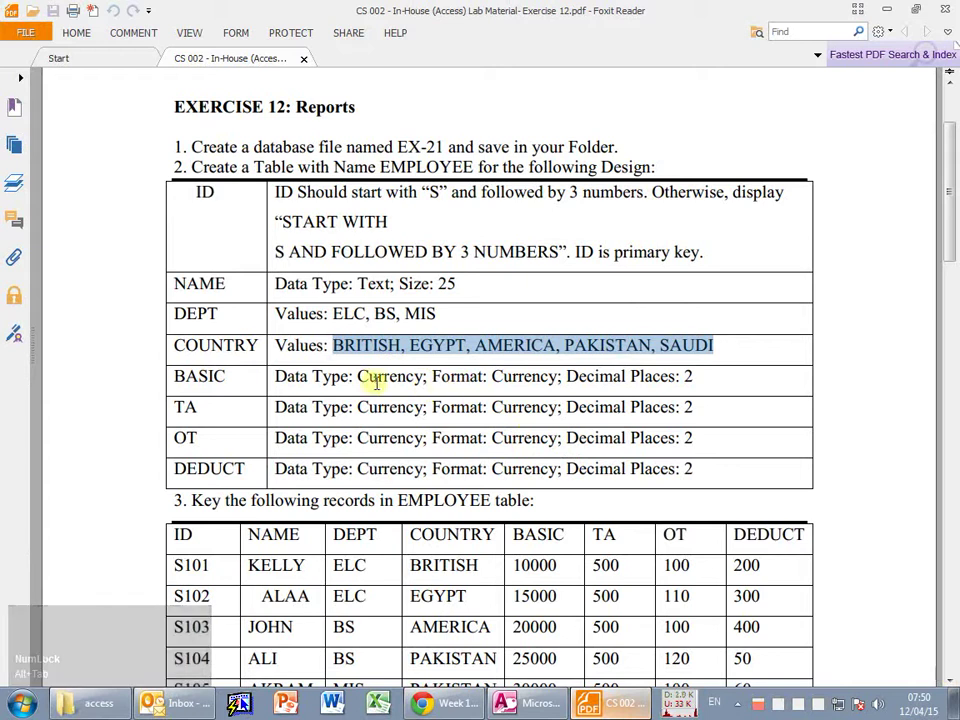
{"action": "key", "text": "alt+Tab"}
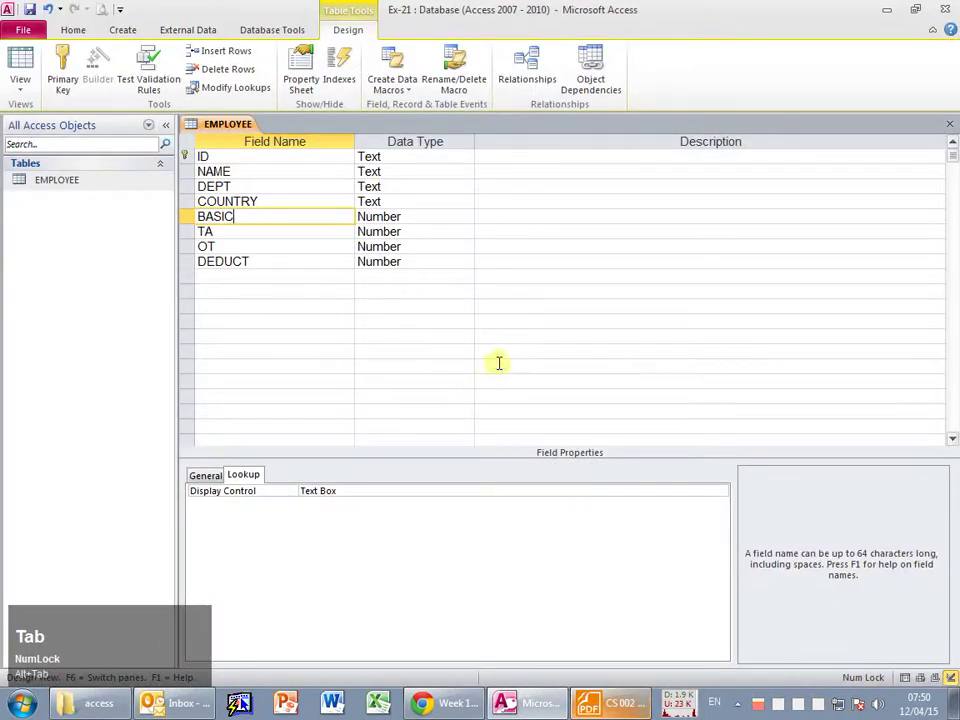
{"action": "left_click", "coordinate": [385, 230]}
{"action": "left_click", "coordinate": [205, 475]}
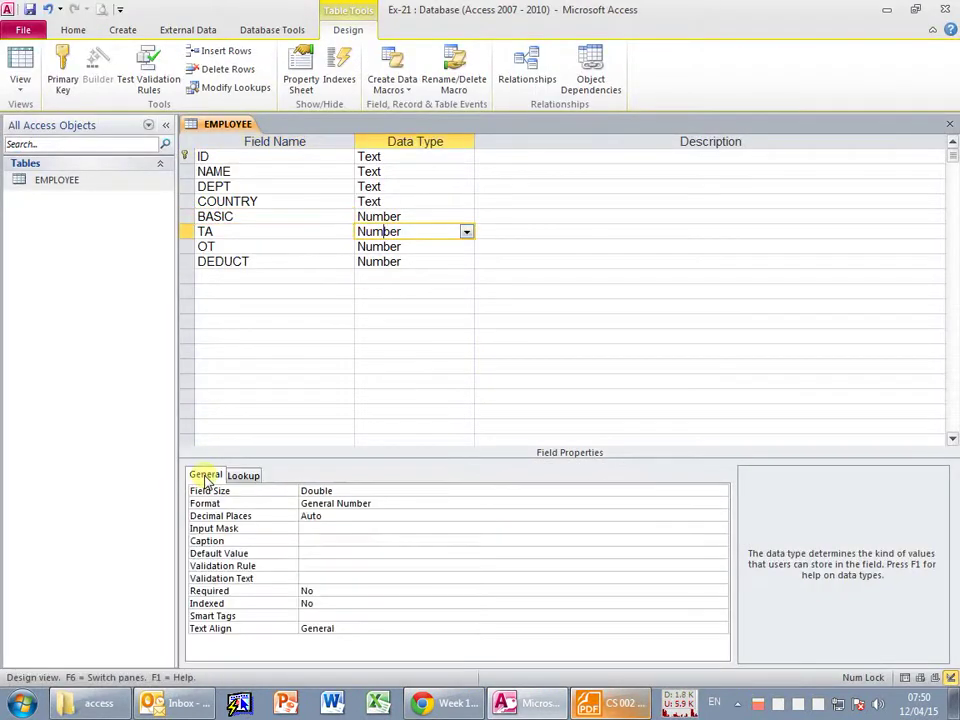
{"action": "left_click", "coordinate": [368, 490]}
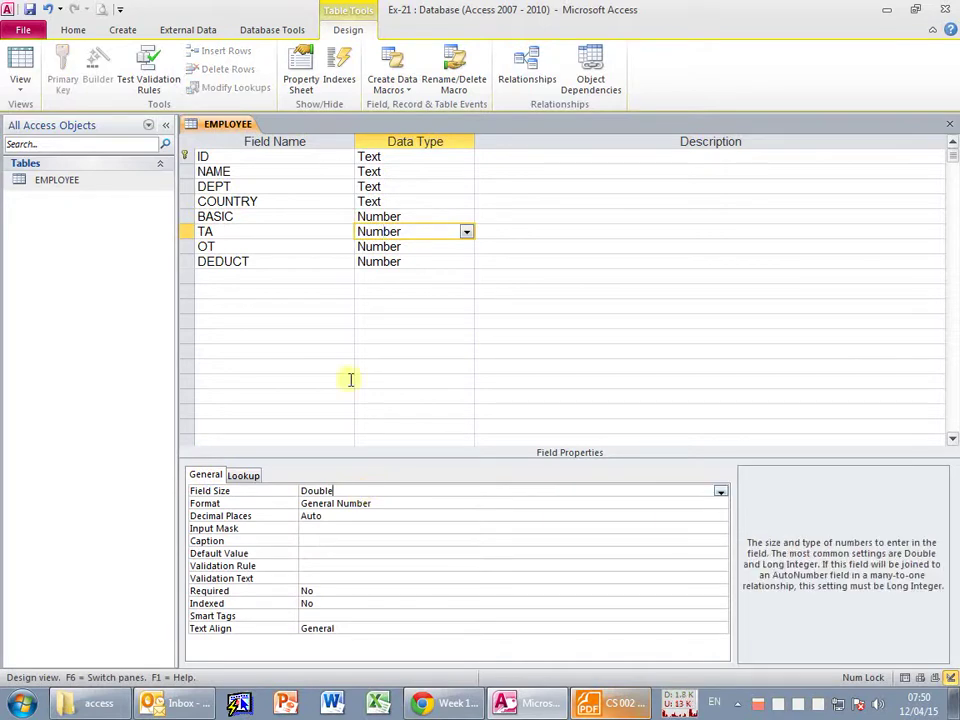
{"action": "left_click", "coordinate": [233, 216]}
{"action": "left_click_drag", "start_coordinate": [186, 216], "coordinate": [186, 265]}
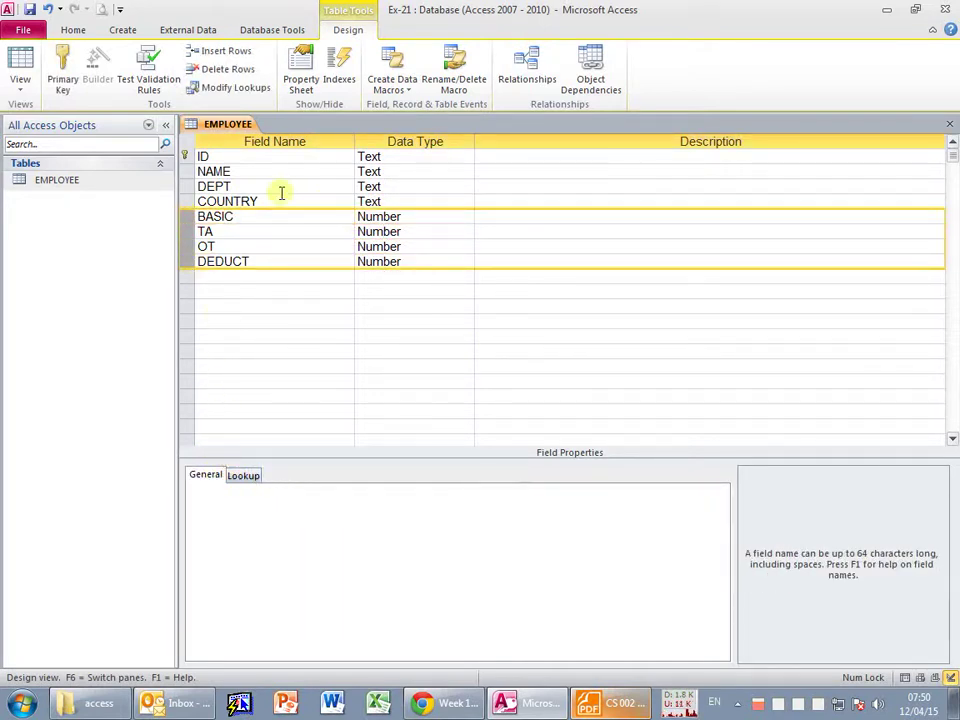
{"action": "left_click", "coordinate": [212, 231]}
{"action": "left_click", "coordinate": [188, 216]}
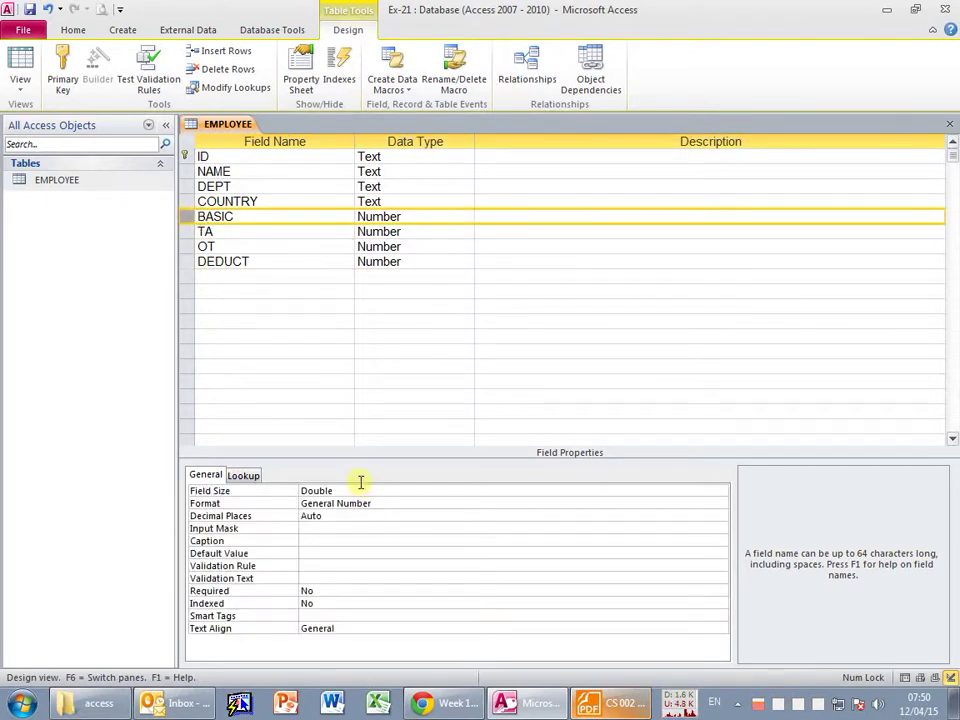
{"action": "double_click", "coordinate": [354, 491]}
{"action": "type", "text": "c"}
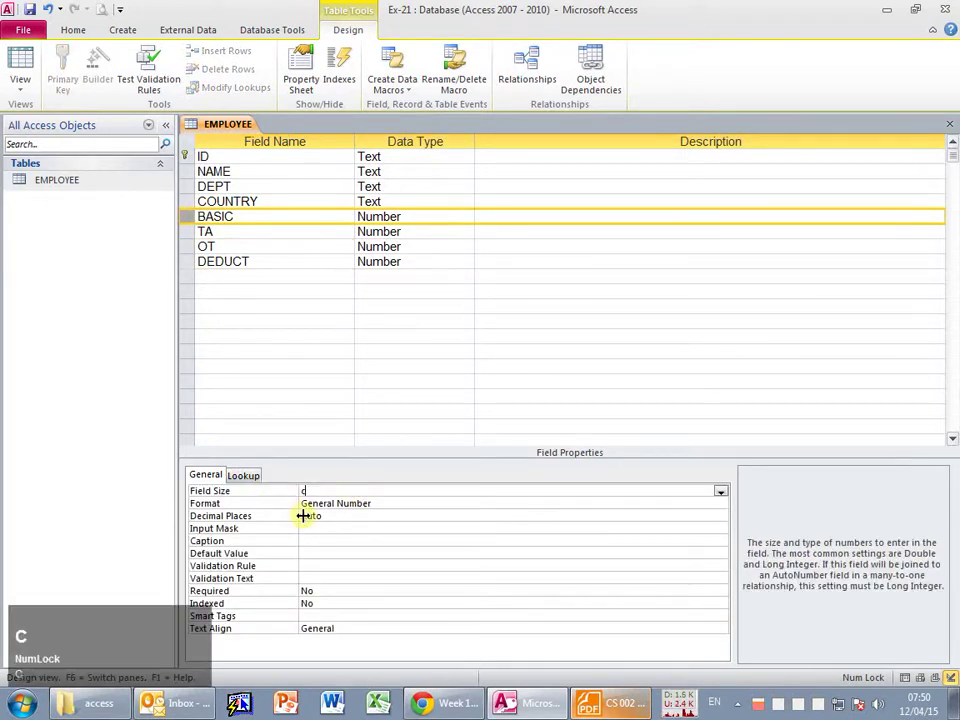
{"action": "key", "text": "Tab"}
{"action": "left_click", "coordinate": [484, 396]}
{"action": "left_click", "coordinate": [720, 491]}
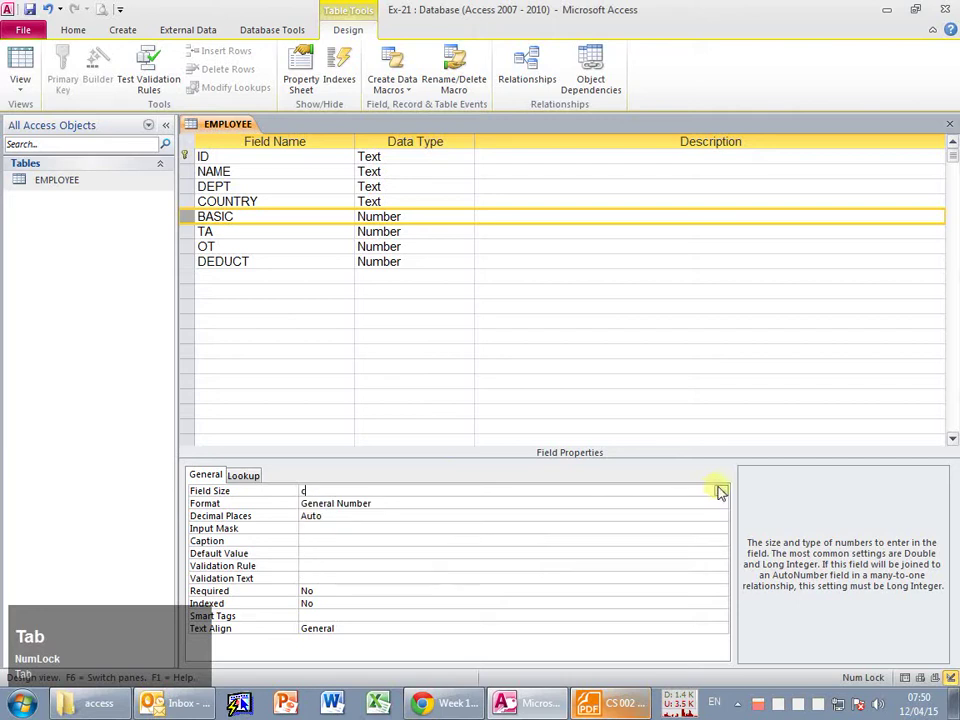
{"action": "left_click", "coordinate": [720, 491]}
{"action": "key", "text": "Escape"}
{"action": "left_click", "coordinate": [455, 218]}
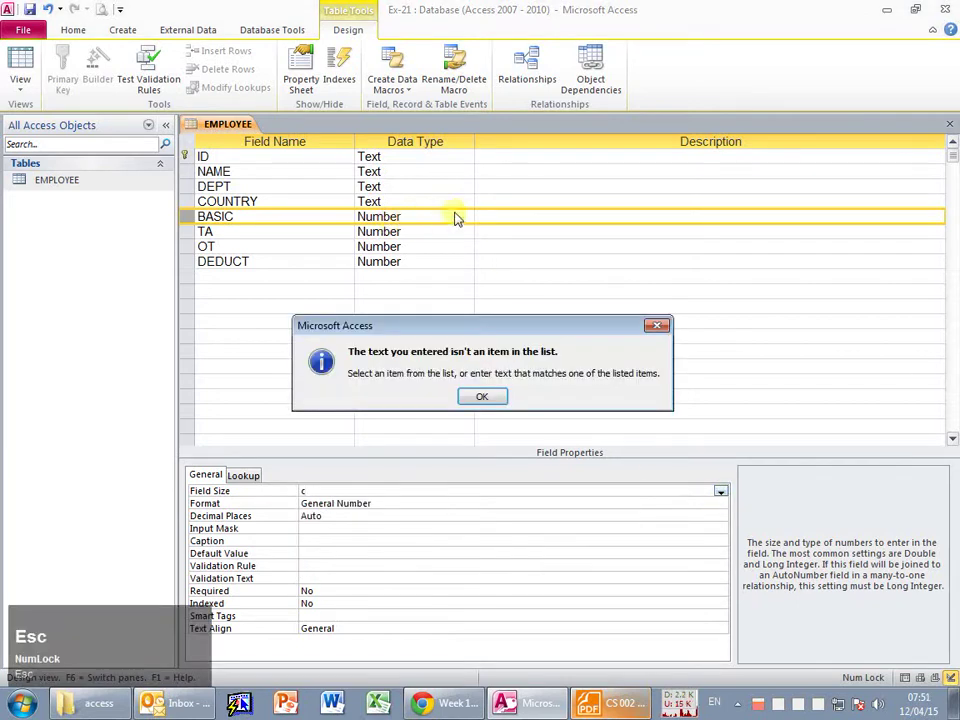
{"action": "left_click", "coordinate": [472, 398]}
{"action": "left_click", "coordinate": [319, 549]}
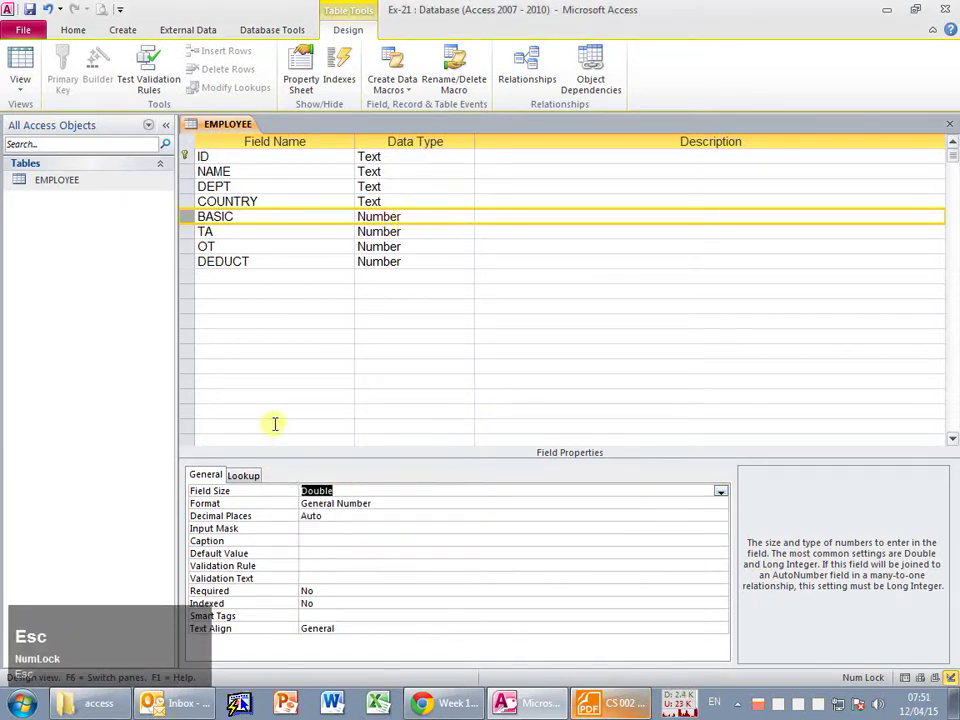
Change the BASIC field's data type to Currency and set its decimal places to 2.
{"action": "left_click", "coordinate": [446, 217]}
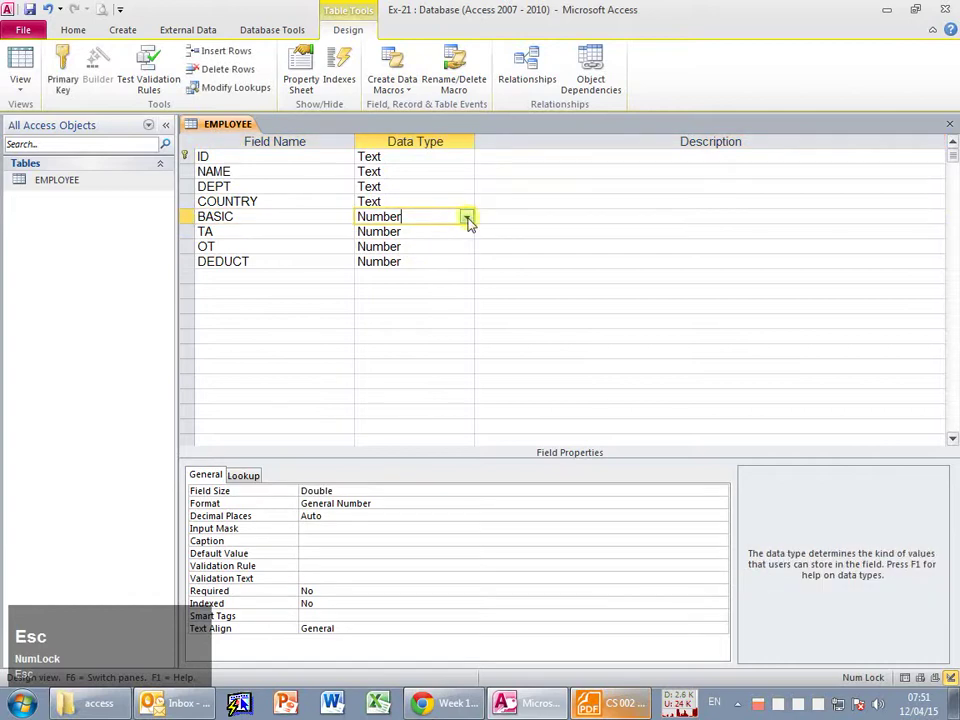
{"action": "left_click", "coordinate": [467, 218]}
{"action": "left_click", "coordinate": [421, 290]}
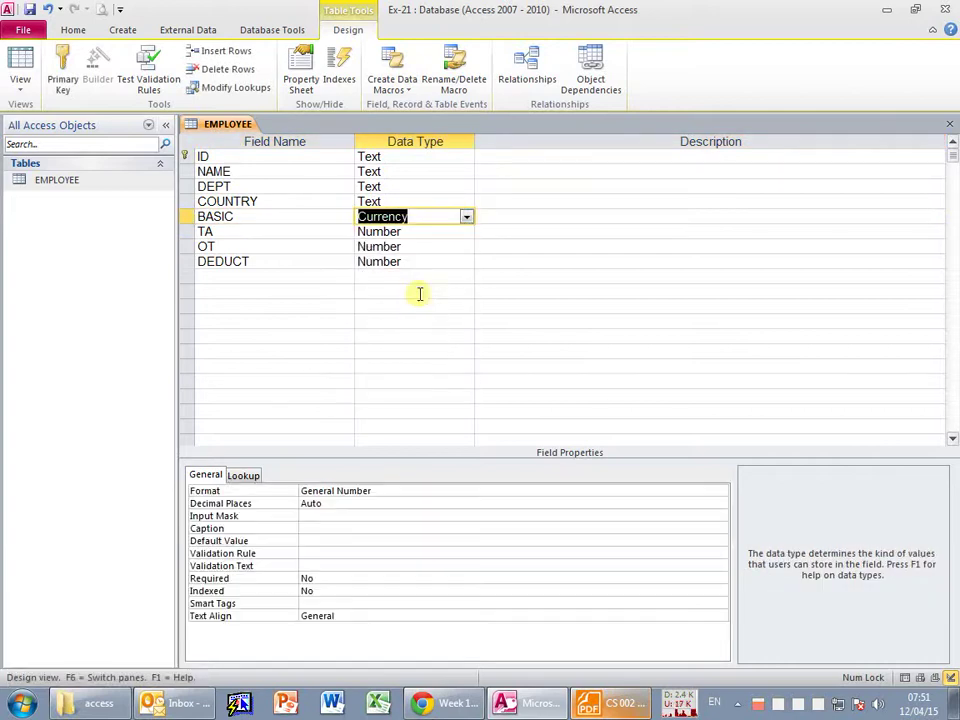
{"action": "left_click", "coordinate": [339, 504]}
{"action": "left_click_drag", "start_coordinate": [339, 504], "coordinate": [272, 495]}
{"action": "type", "text": "2"}
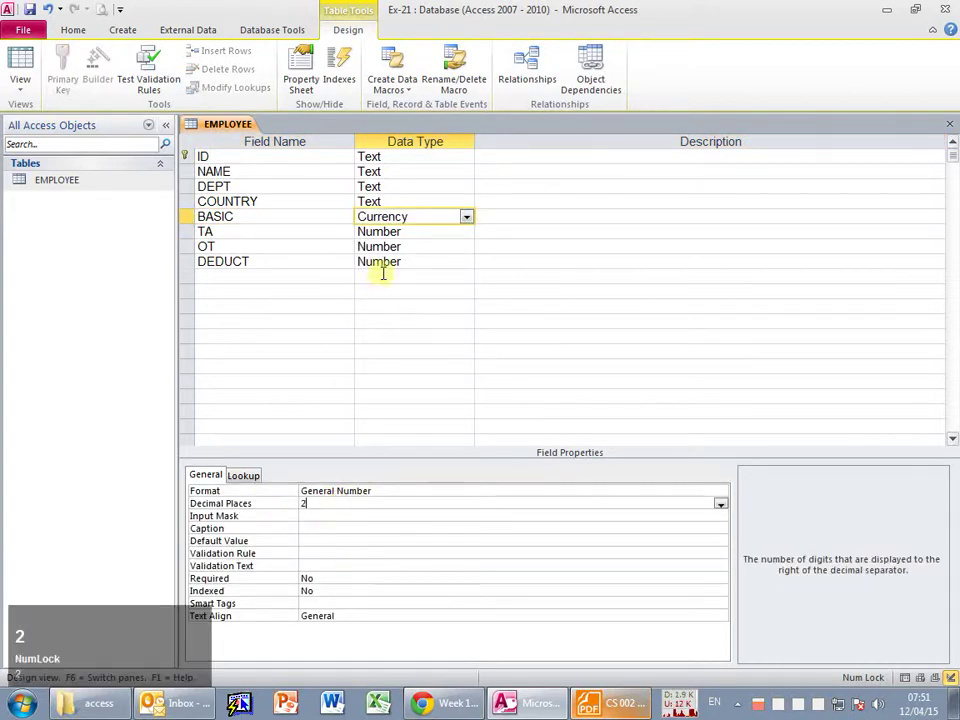
Save the EMPLOYEE table and show it in Datasheet view, accepting the possible data loss from the field size change.
{"action": "left_click", "coordinate": [415, 232]}
{"action": "left_click", "coordinate": [20, 62]}
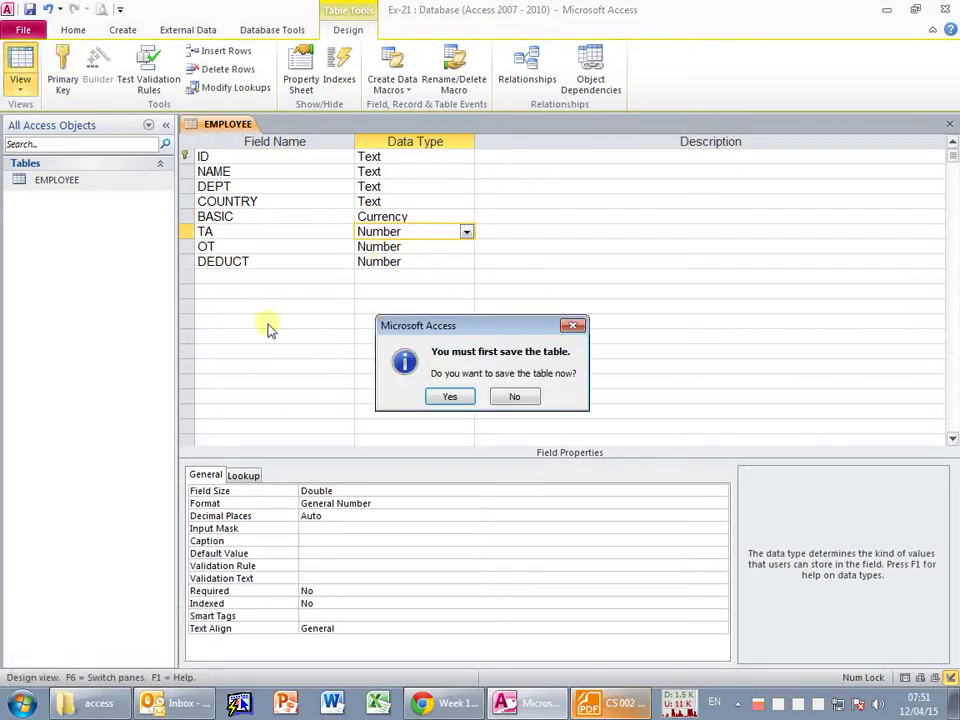
{"action": "left_click", "coordinate": [451, 397]}
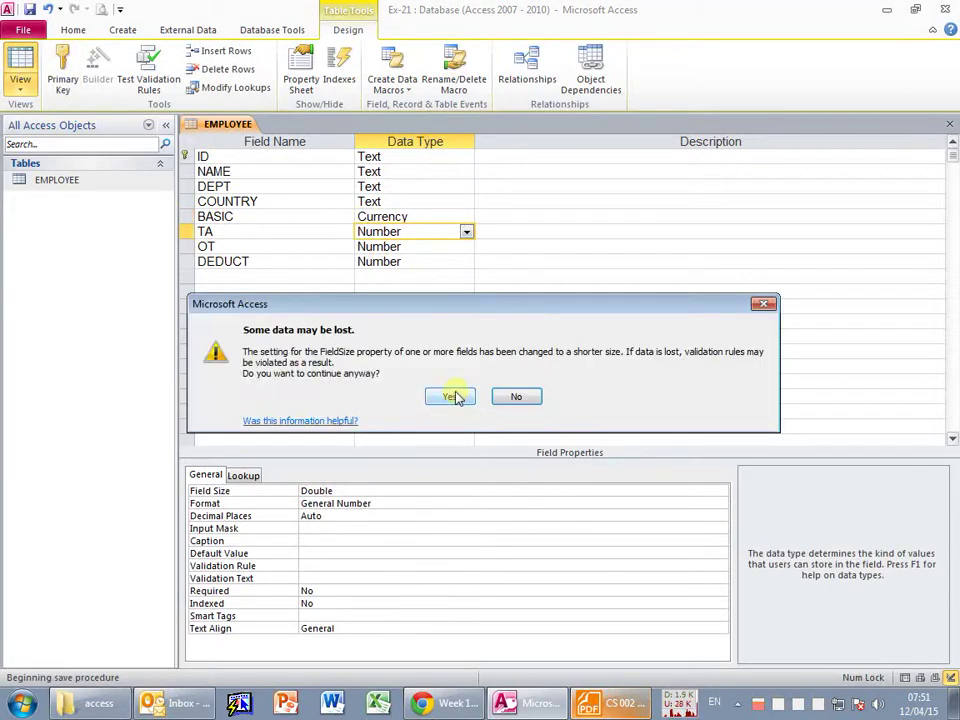
{"action": "left_click", "coordinate": [451, 397]}
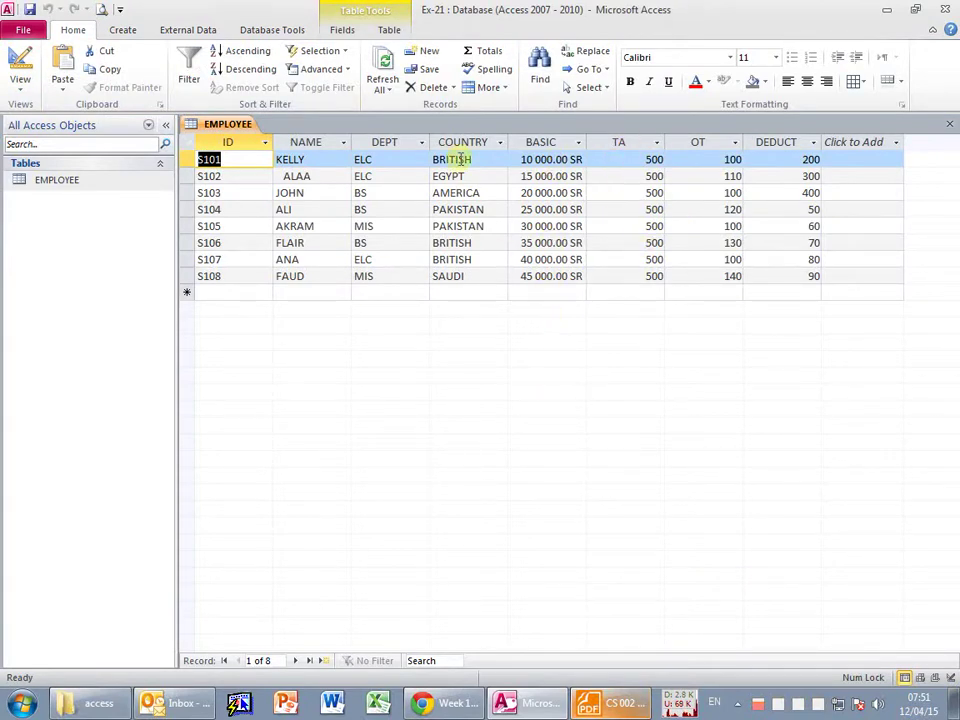
Return the table to Design view and compare the BASIC field's format and decimal places with the exercise PDF.
{"action": "left_click", "coordinate": [19, 58]}
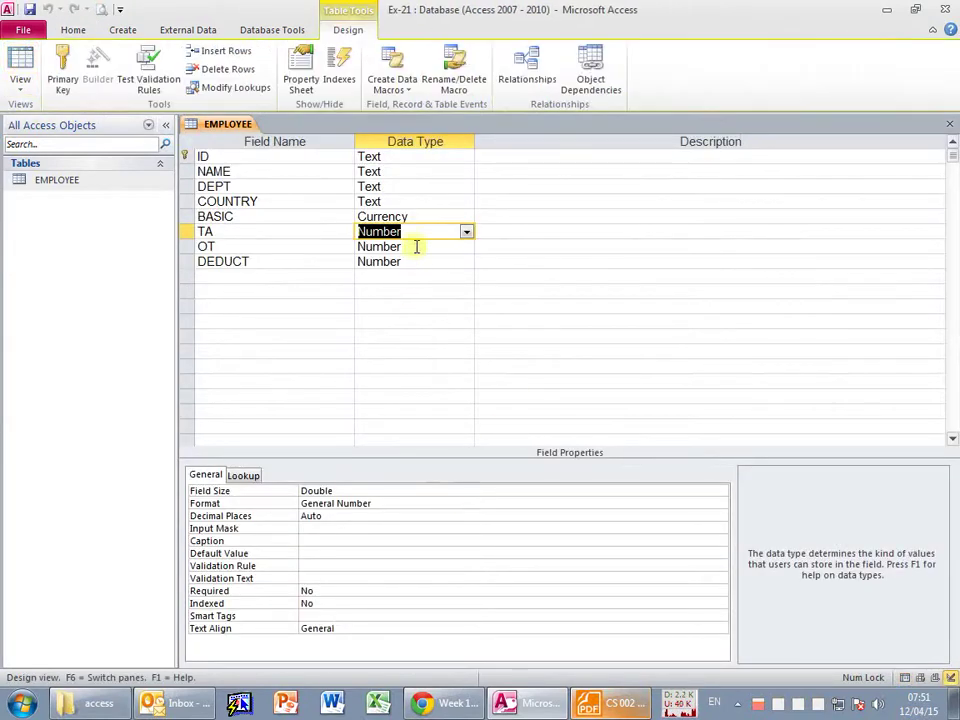
{"action": "left_click", "coordinate": [380, 216]}
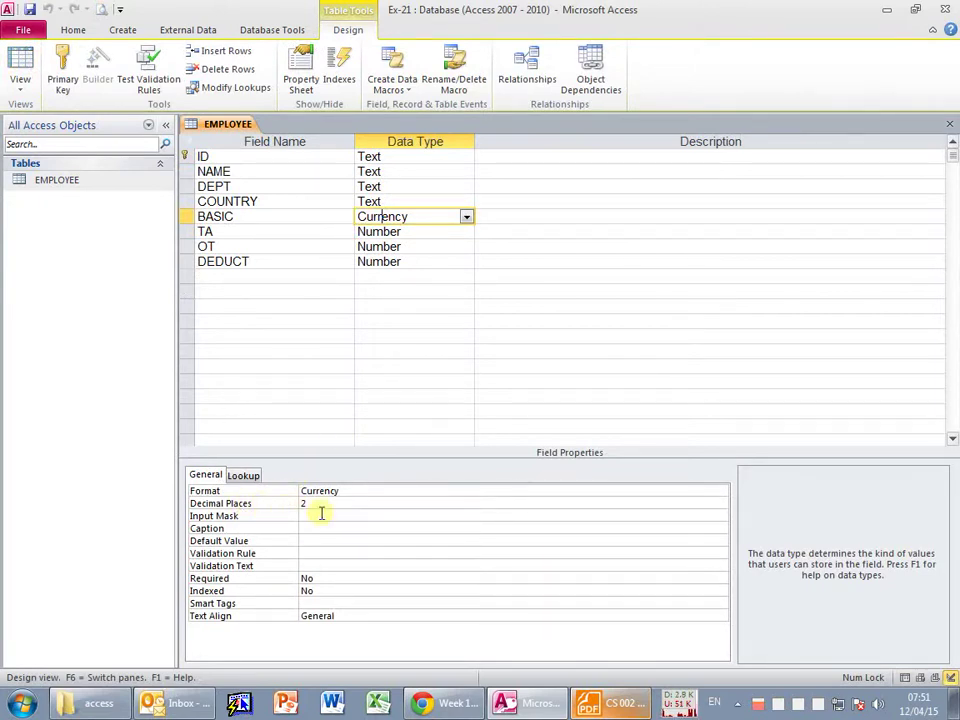
{"action": "key", "text": "alt+Tab"}
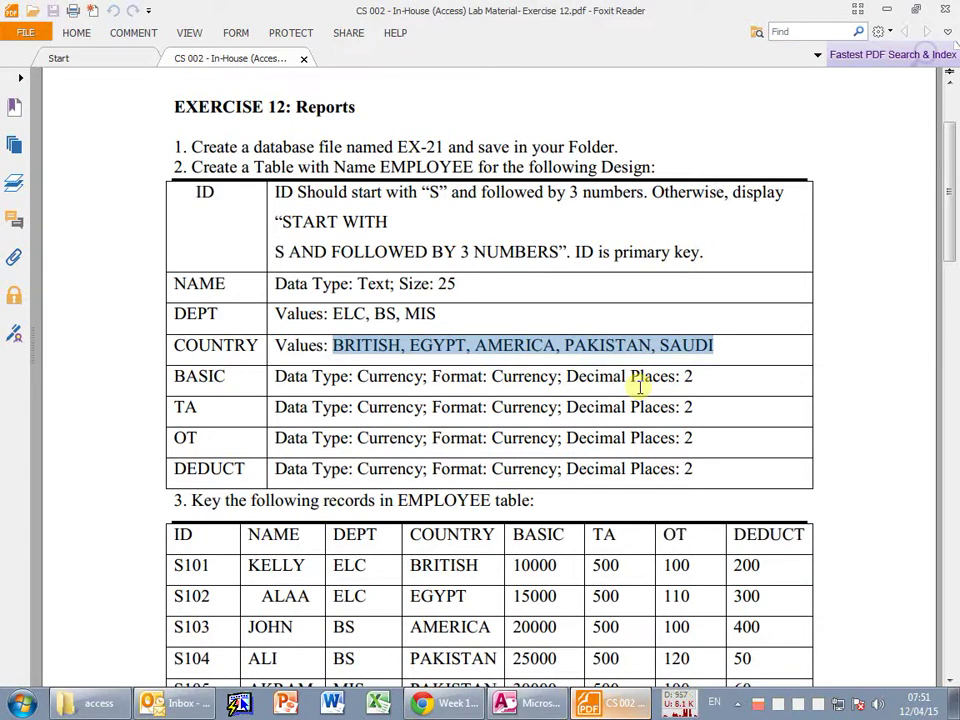
{"action": "key", "text": "alt+Tab"}
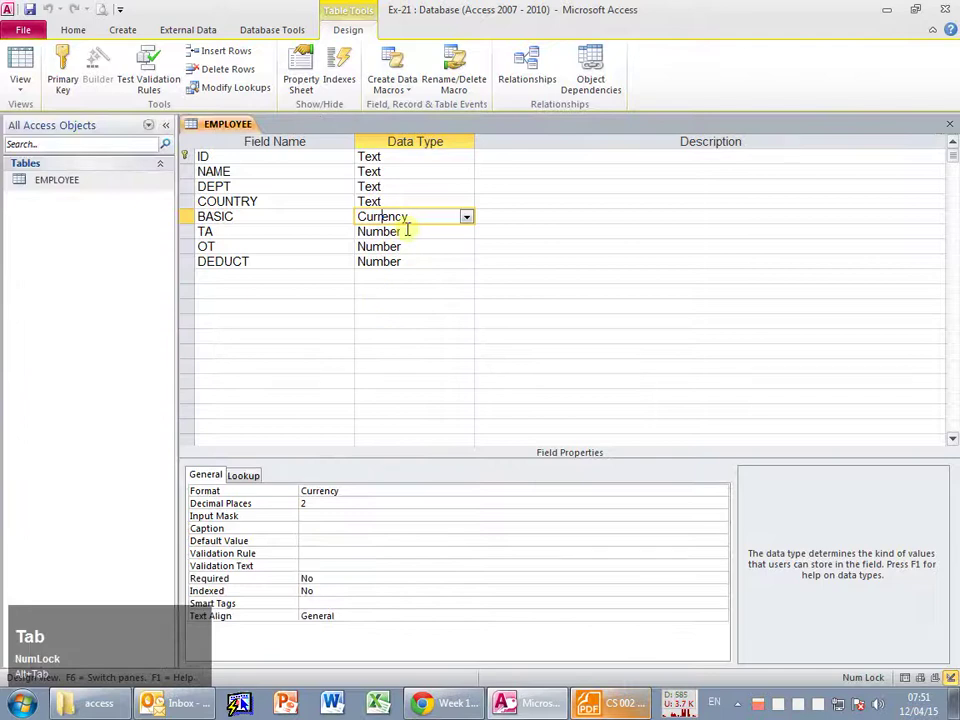
Change the TA field's data type to Currency and set its decimal places to 2.
{"action": "left_click", "coordinate": [407, 230]}
{"action": "key", "text": "alt+Tab"}
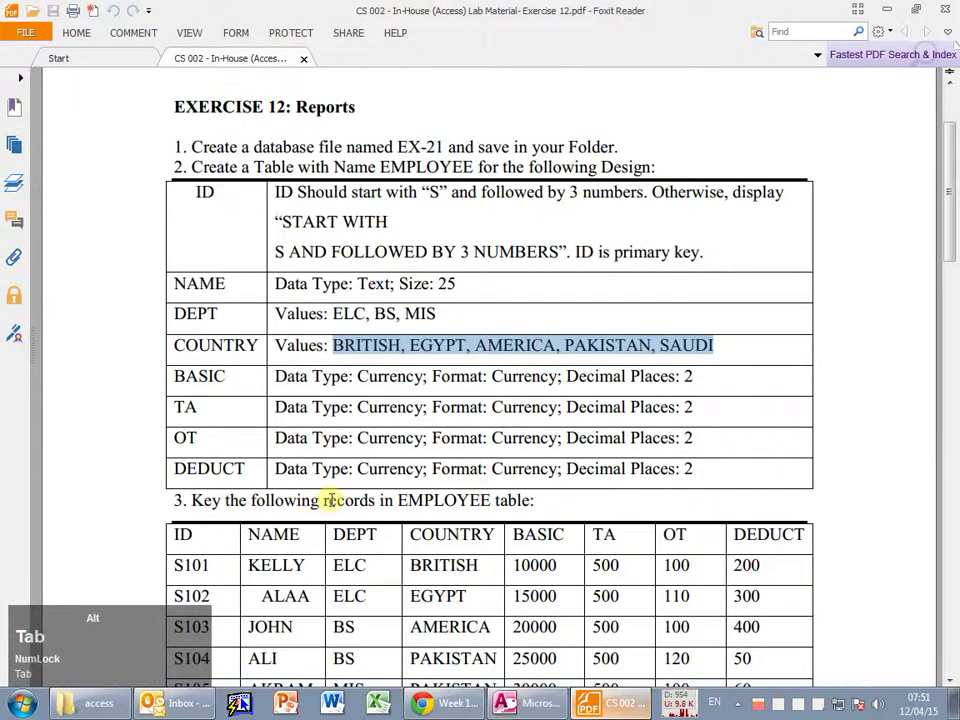
{"action": "key", "text": "alt+Tab"}
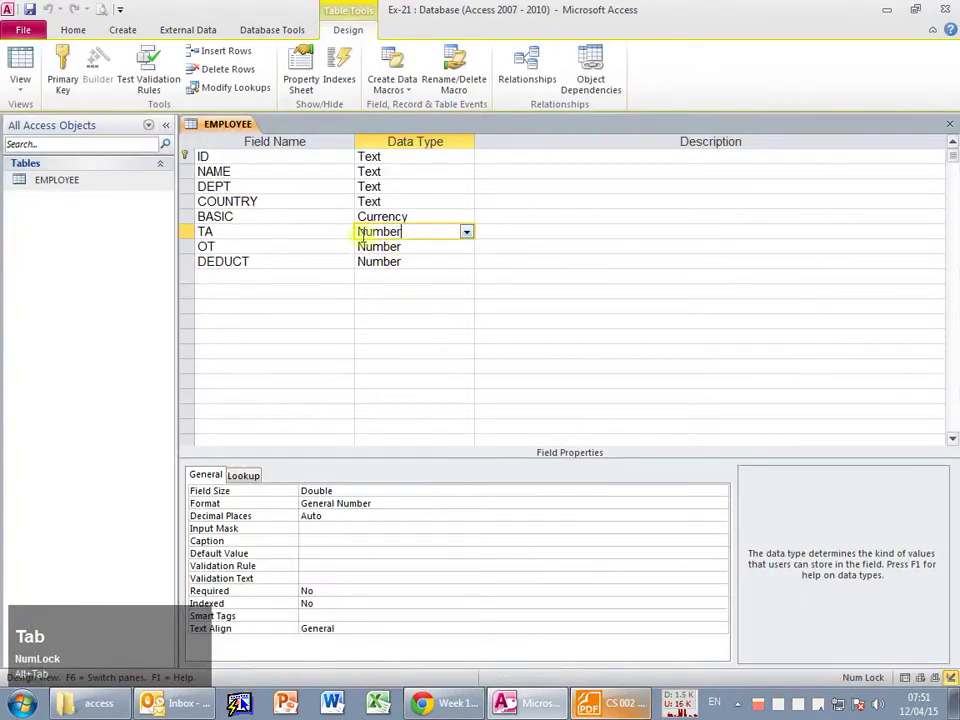
{"action": "left_click", "coordinate": [463, 234]}
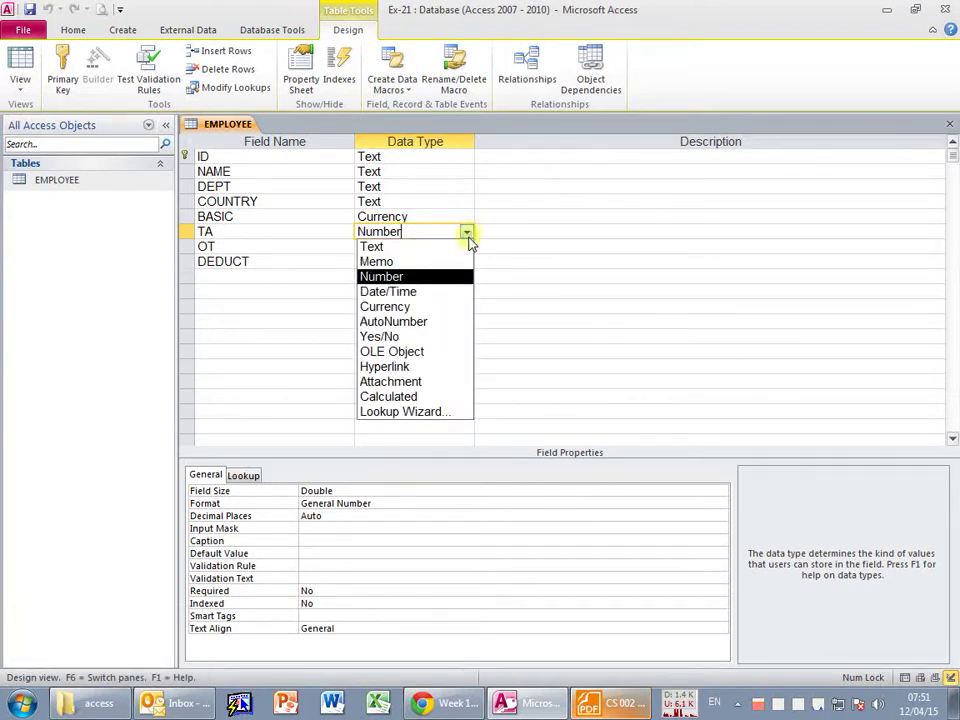
{"action": "left_click", "coordinate": [390, 304]}
{"action": "left_click", "coordinate": [256, 503]}
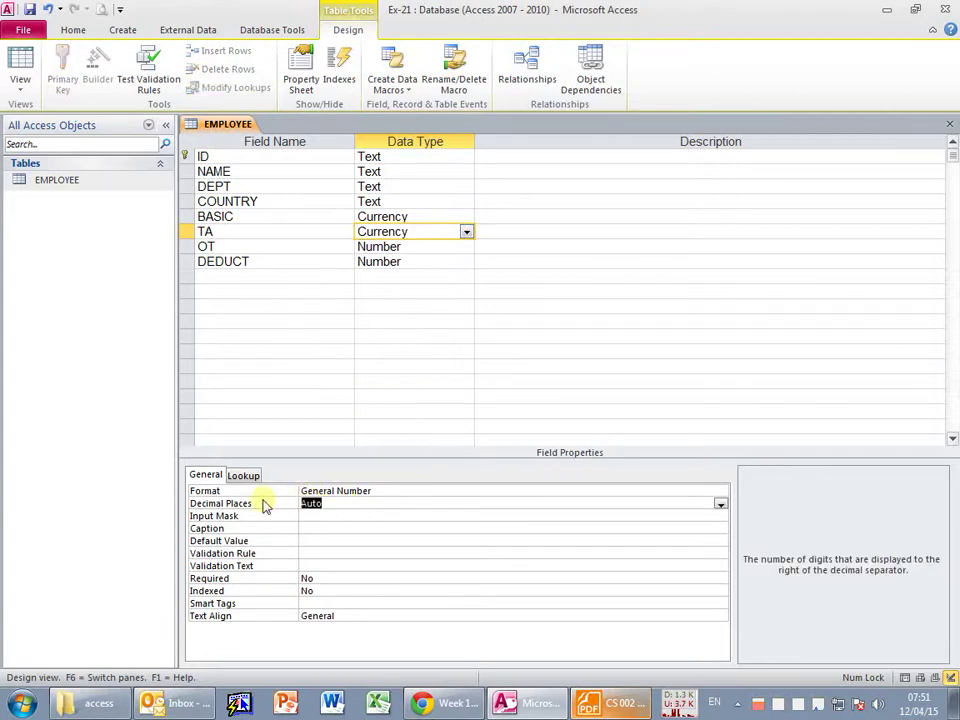
{"action": "type", "text": "2"}
Change the OT field's data type to Currency and set its decimal places to 2.
{"action": "left_click", "coordinate": [431, 246]}
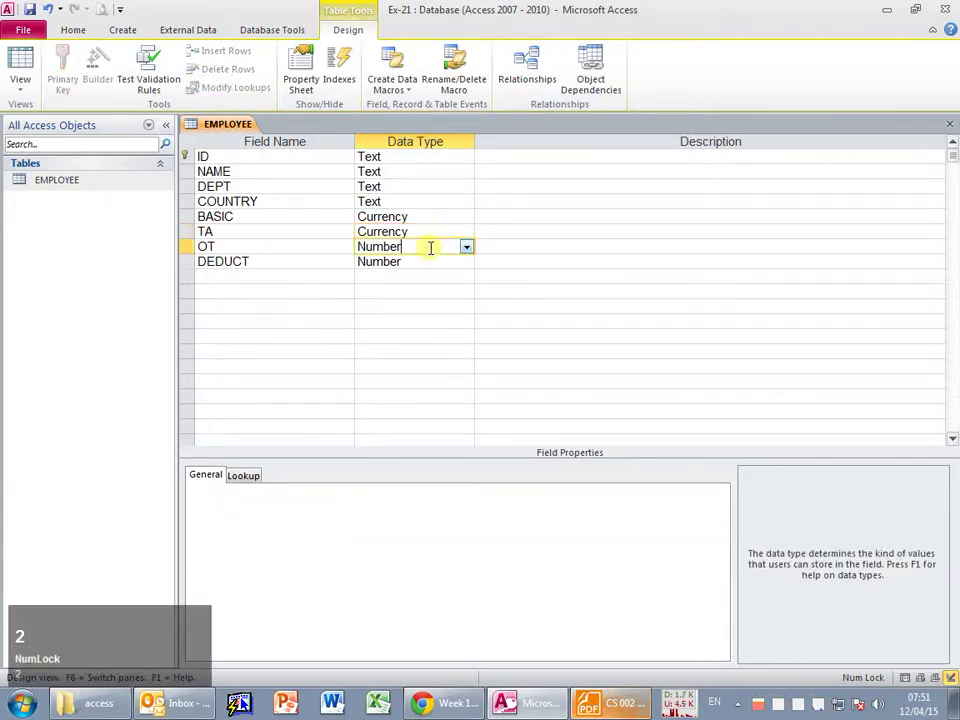
{"action": "left_click", "coordinate": [466, 247]}
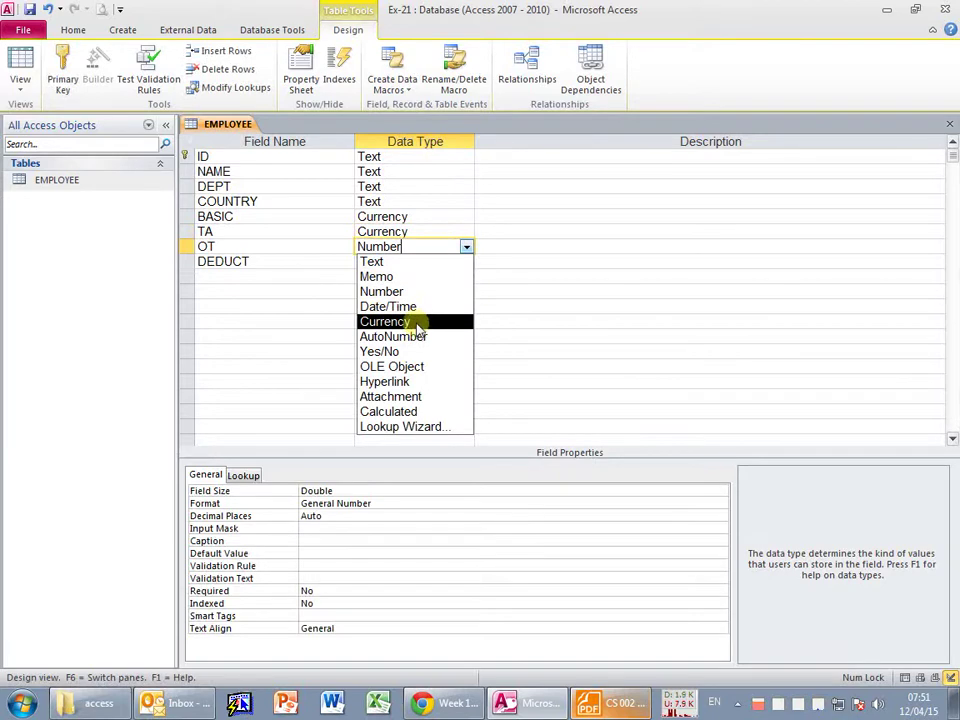
{"action": "left_click", "coordinate": [420, 321]}
{"action": "left_click", "coordinate": [299, 515]}
{"action": "left_click", "coordinate": [270, 502]}
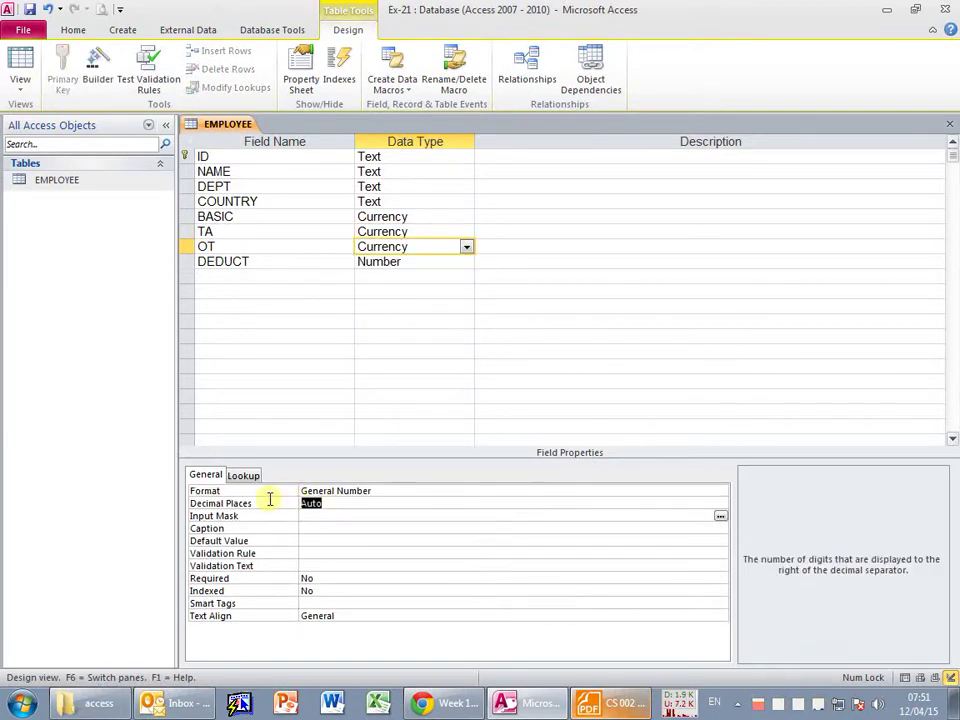
{"action": "type", "text": "2"}
Change the DEDUCT field's data type to Currency and set its decimal places to 2.
{"action": "left_click", "coordinate": [251, 261]}
{"action": "left_click", "coordinate": [466, 261]}
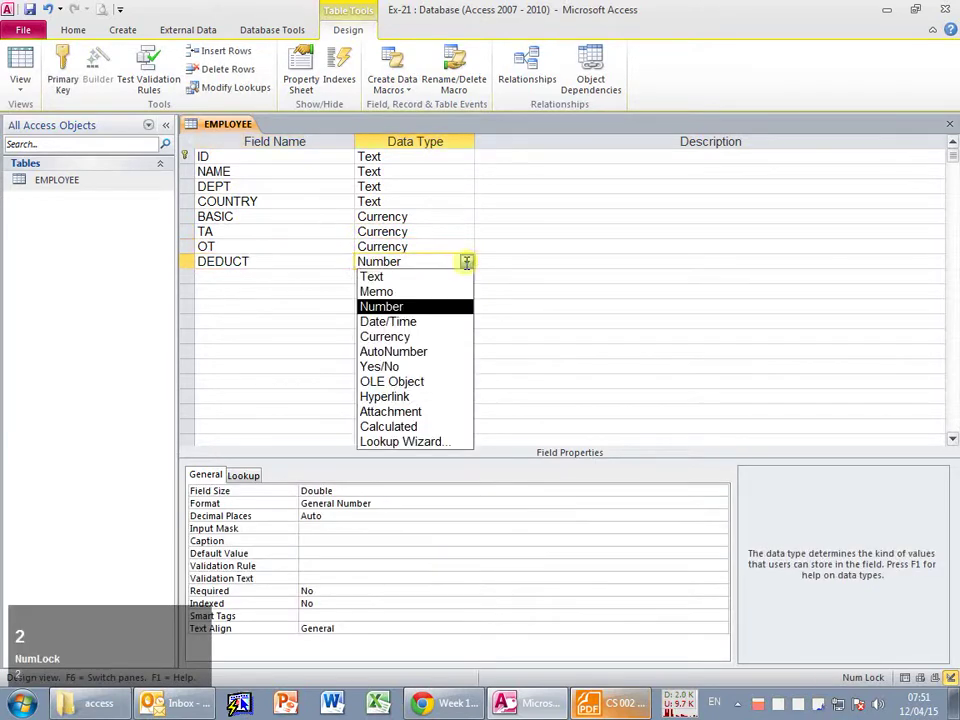
{"action": "left_click", "coordinate": [466, 261]}
{"action": "left_click", "coordinate": [466, 261]}
{"action": "left_click", "coordinate": [420, 336]}
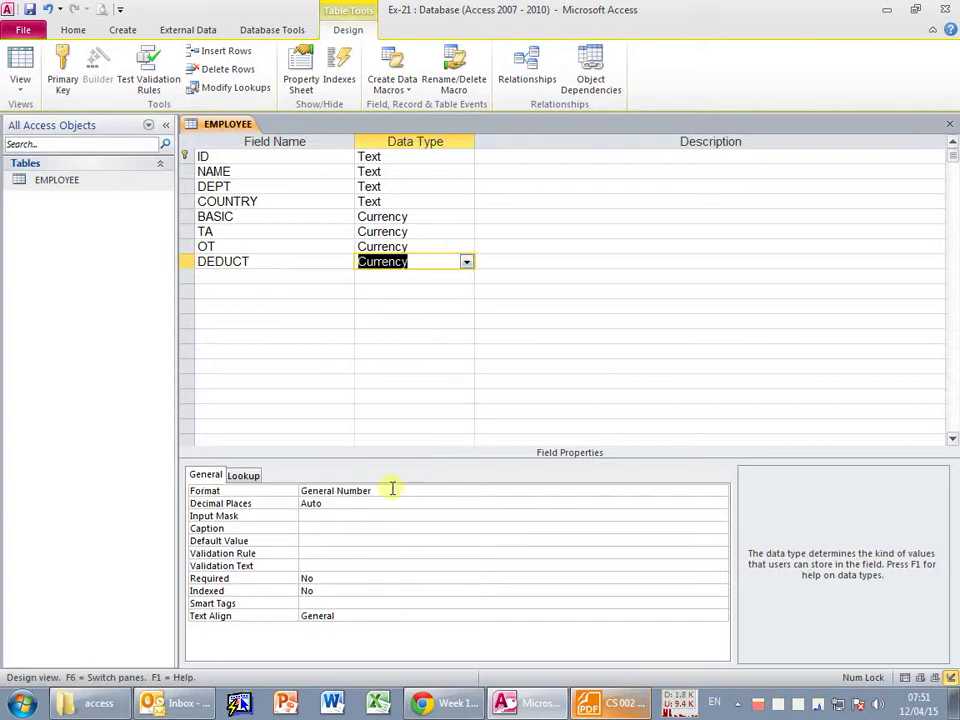
{"action": "left_click", "coordinate": [330, 503]}
{"action": "left_click", "coordinate": [274, 501]}
{"action": "type", "text": "2"}
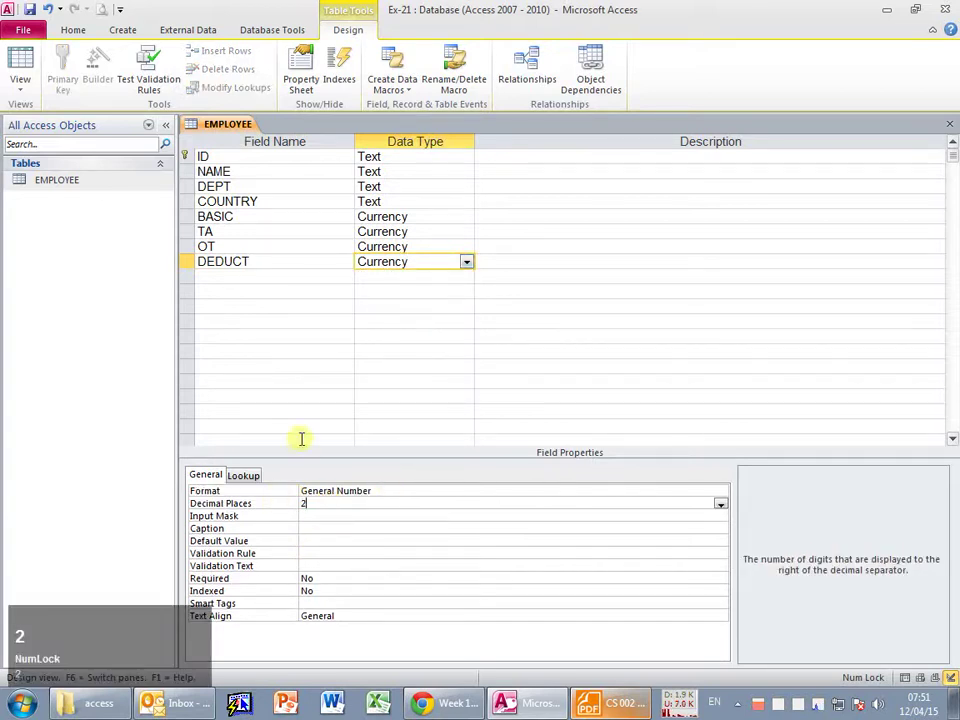
{"action": "left_click", "coordinate": [272, 275]}
{"action": "left_click", "coordinate": [248, 261]}
Check the currency fields against the exercise PDF, save the EMPLOYEE table and show it in Datasheet view, accepting the possible data loss.
{"action": "key", "text": "alt+Tab"}
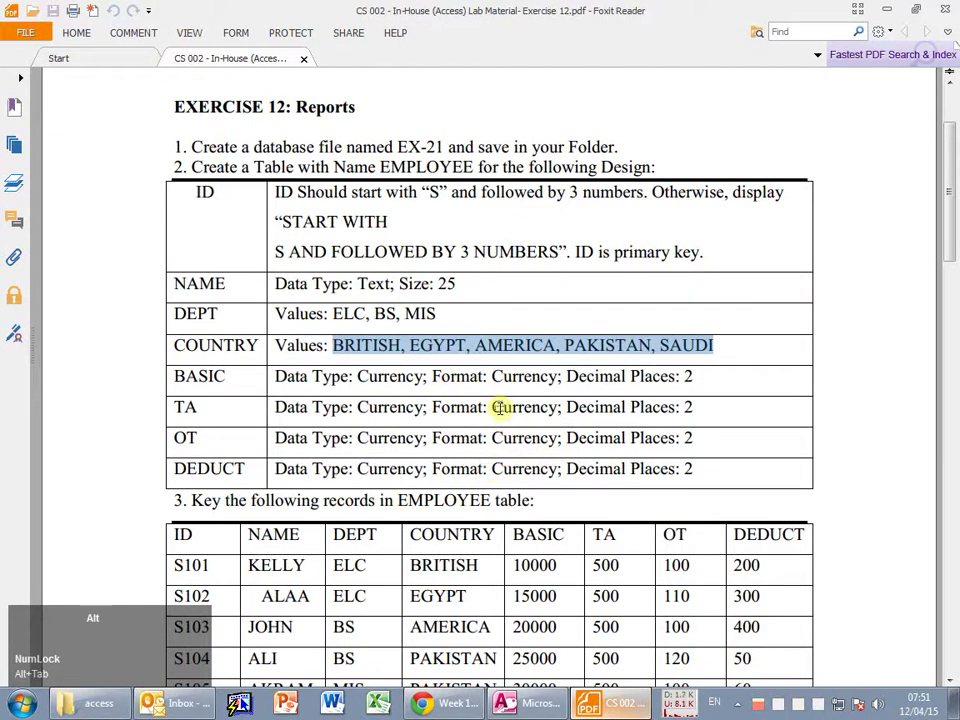
{"action": "key", "text": "alt+Tab"}
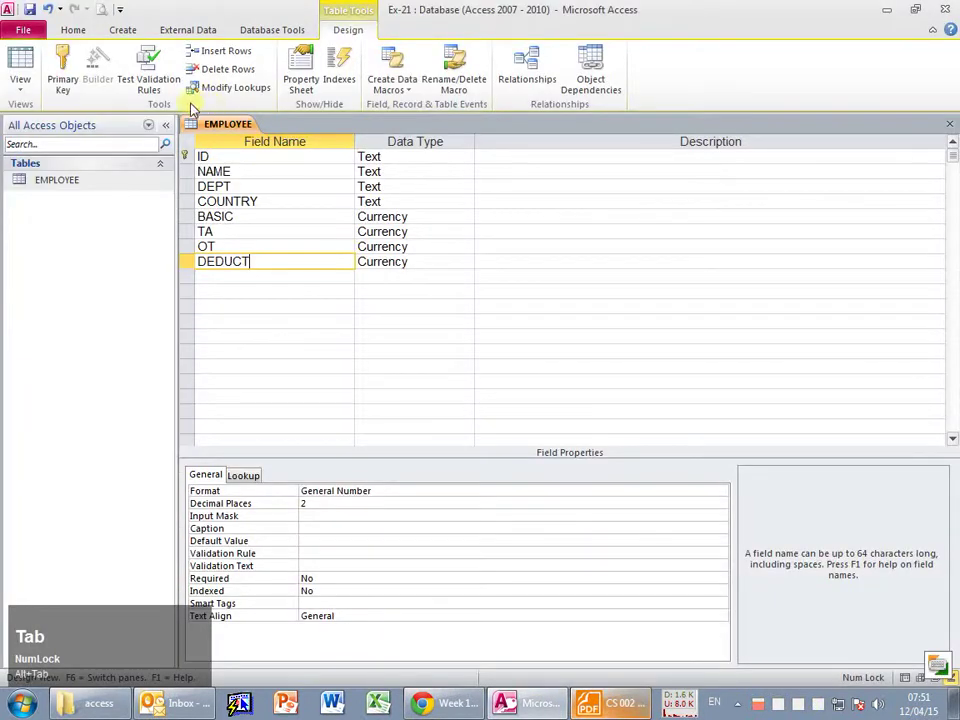
{"action": "left_click", "coordinate": [20, 68]}
{"action": "left_click", "coordinate": [451, 397]}
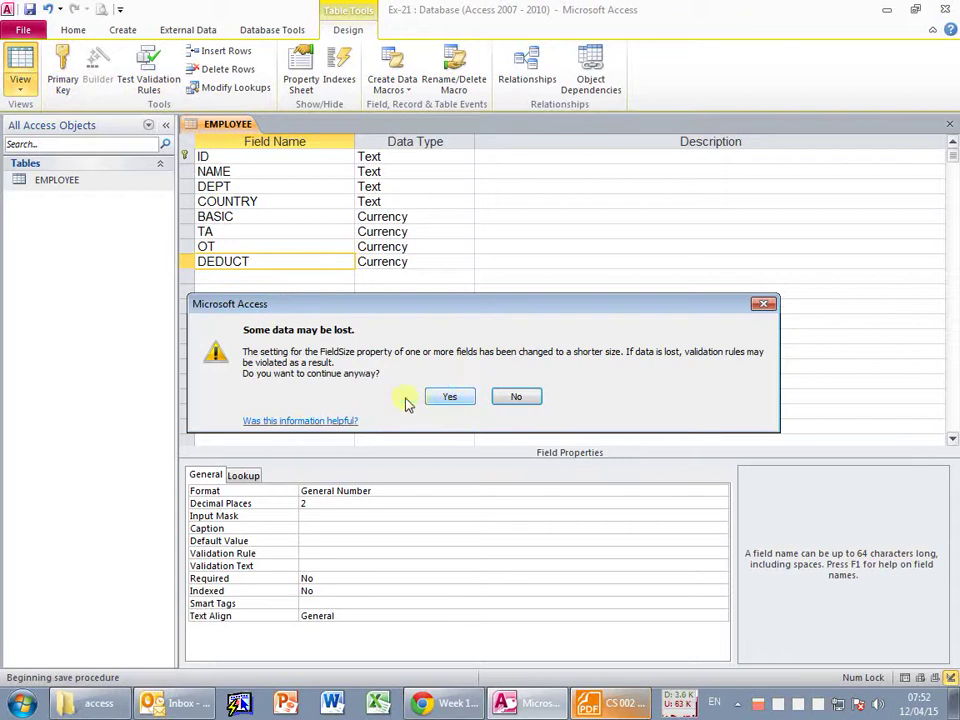
{"action": "left_click", "coordinate": [449, 397]}
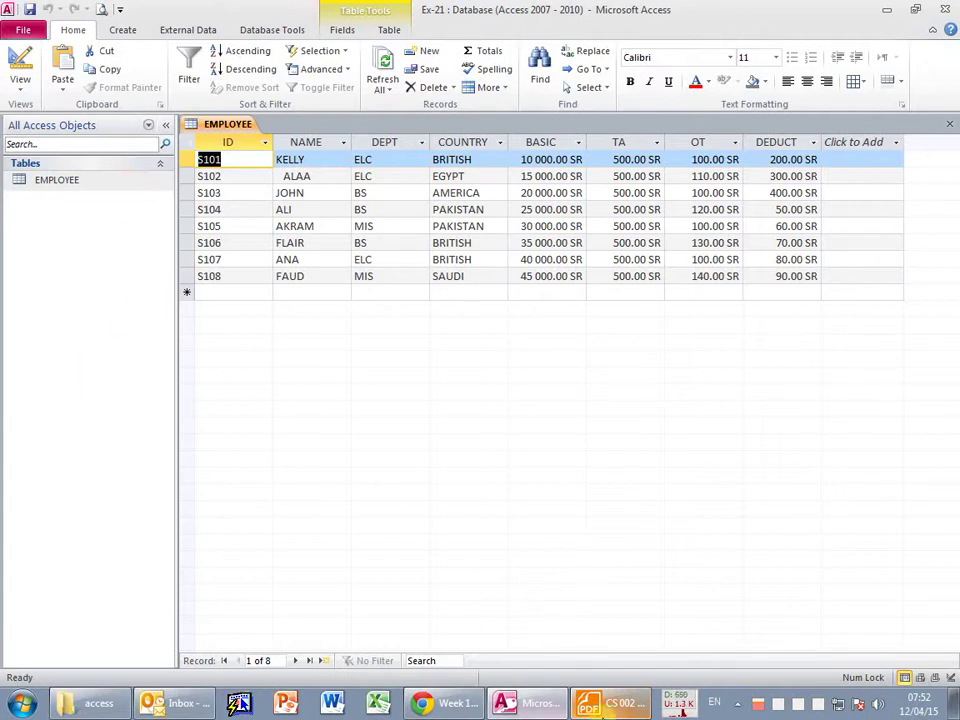
Review the required field design and the list of employee records in the exercise PDF.
{"action": "left_click", "coordinate": [607, 712]}
{"action": "scroll", "coordinate": [630, 450], "scroll_direction": "down", "scroll_amount": 5}
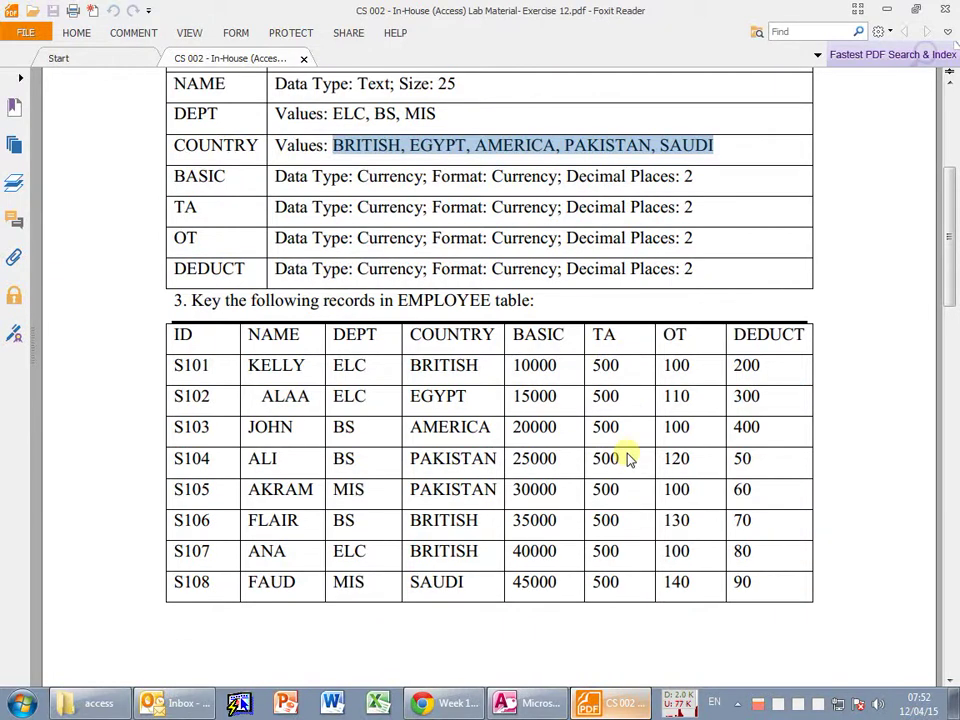
{"action": "scroll", "coordinate": [463, 302], "scroll_direction": "up", "scroll_amount": 3}
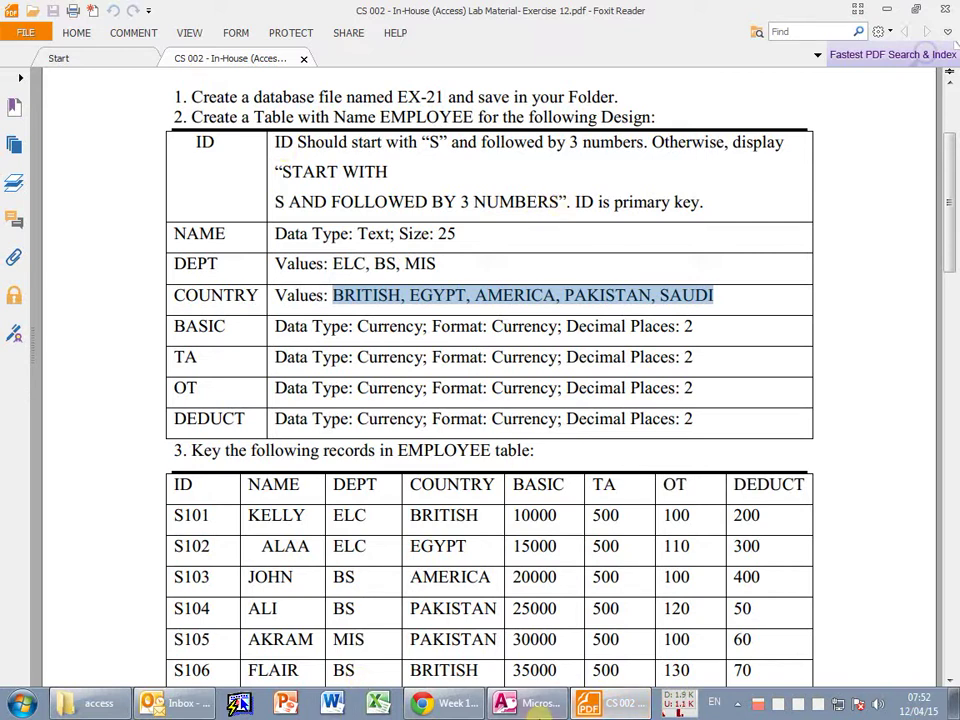
Test the ID field's validation rule in Access by entering asdjhg in a new EMPLOYEE record, and discard the entry.
{"action": "left_click", "coordinate": [527, 703]}
{"action": "left_click", "coordinate": [212, 292]}
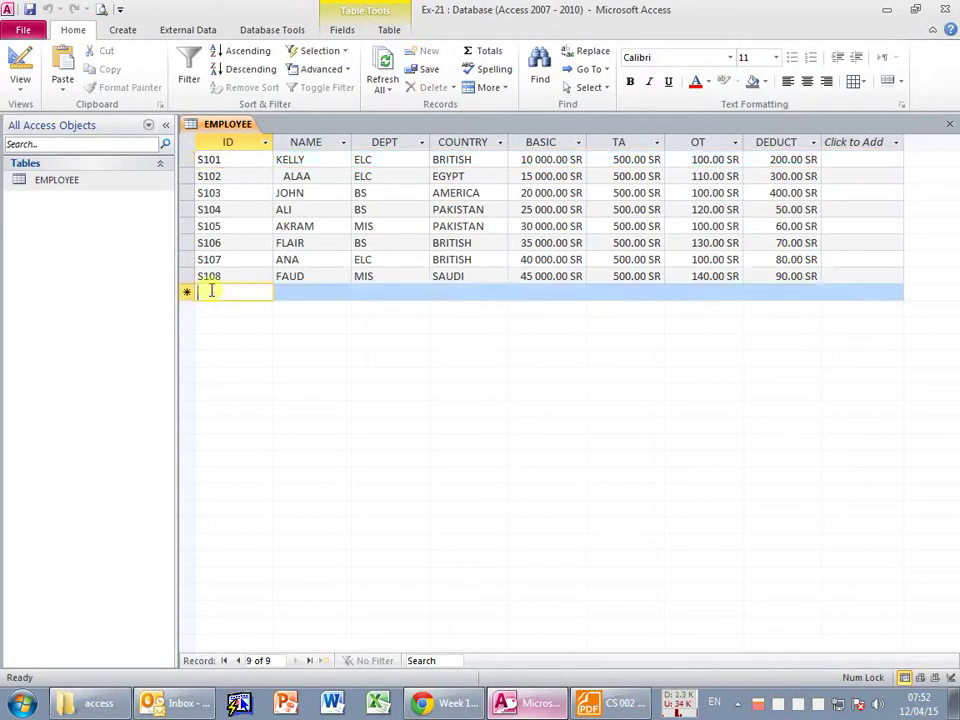
{"action": "type", "text": "S"}
{"action": "key", "text": "BackSpace"}
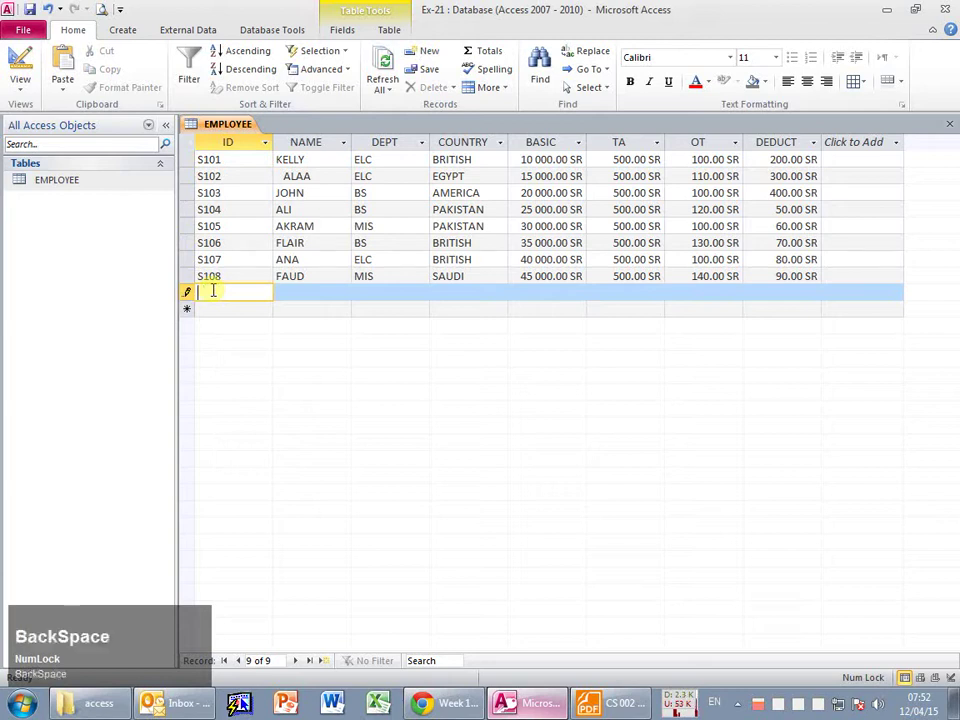
{"action": "type", "text": "asdjhg"}
{"action": "key", "text": "Tab"}
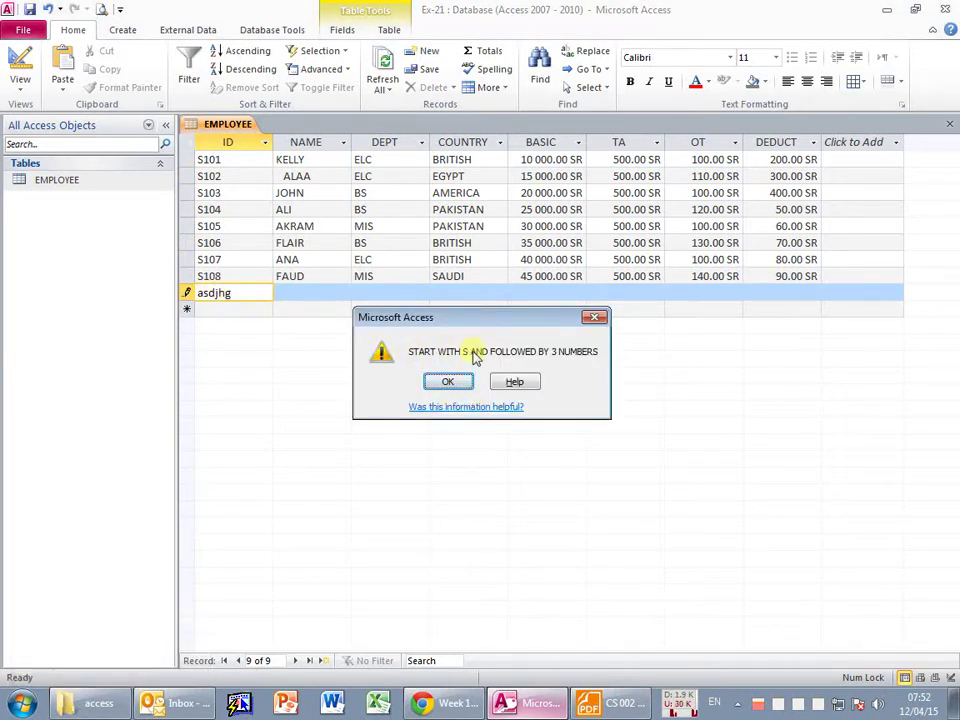
{"action": "key", "text": "Escape"}
{"action": "key", "text": "Escape"}
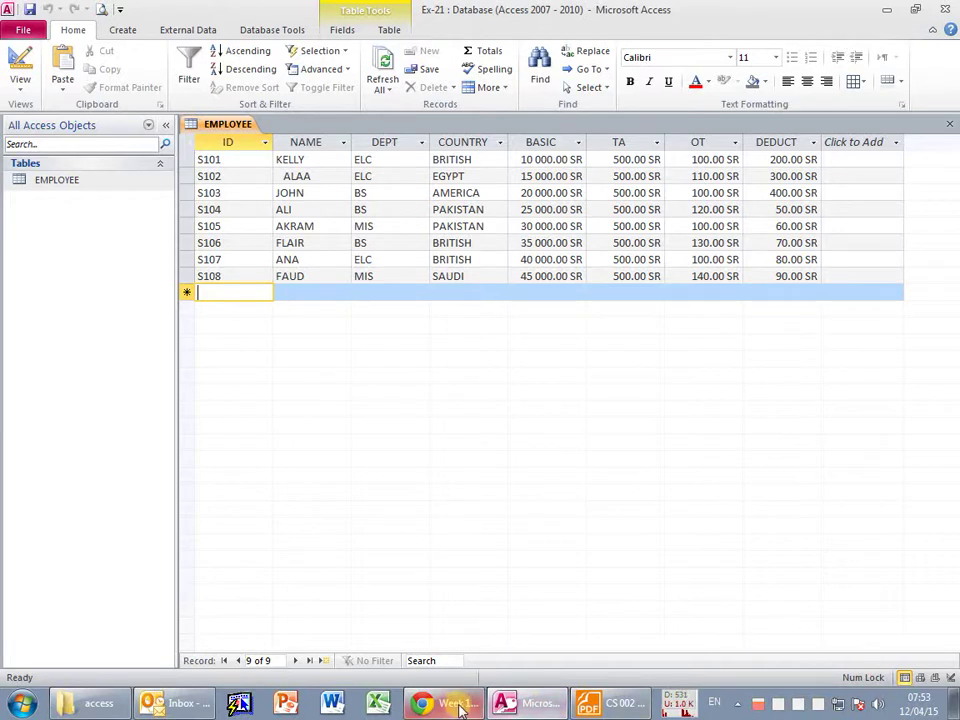
Read the report design requirements in the exercise PDF.
{"action": "left_click", "coordinate": [610, 703]}
{"action": "scroll", "coordinate": [556, 330], "scroll_direction": "down", "scroll_amount": 8}
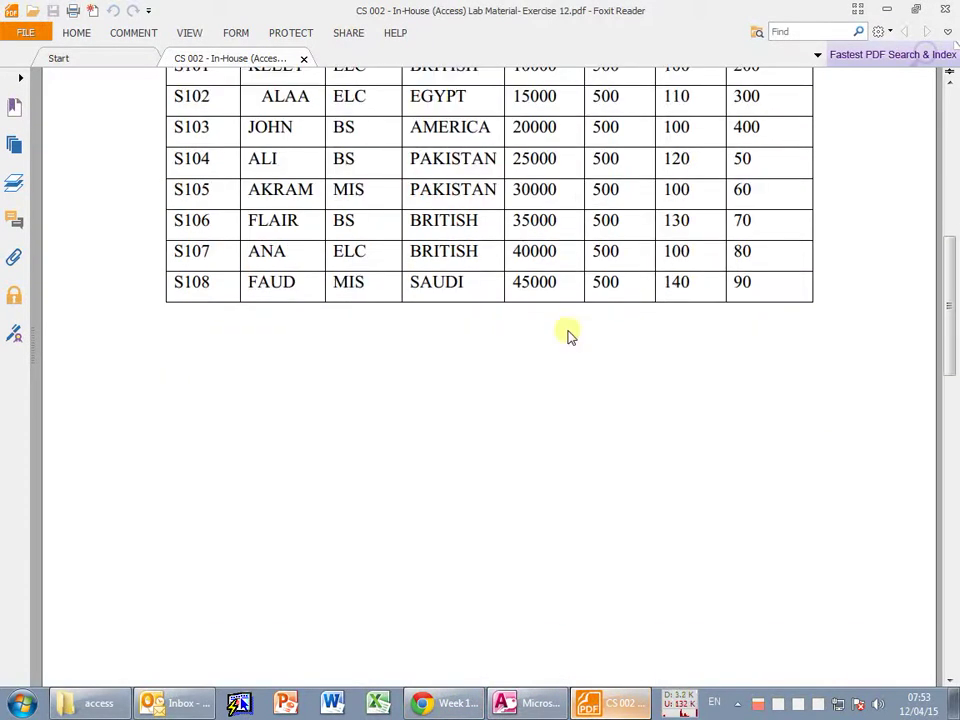
{"action": "scroll", "coordinate": [567, 337], "scroll_direction": "down", "scroll_amount": 5}
{"action": "scroll", "coordinate": [568, 392], "scroll_direction": "up", "scroll_amount": 3}
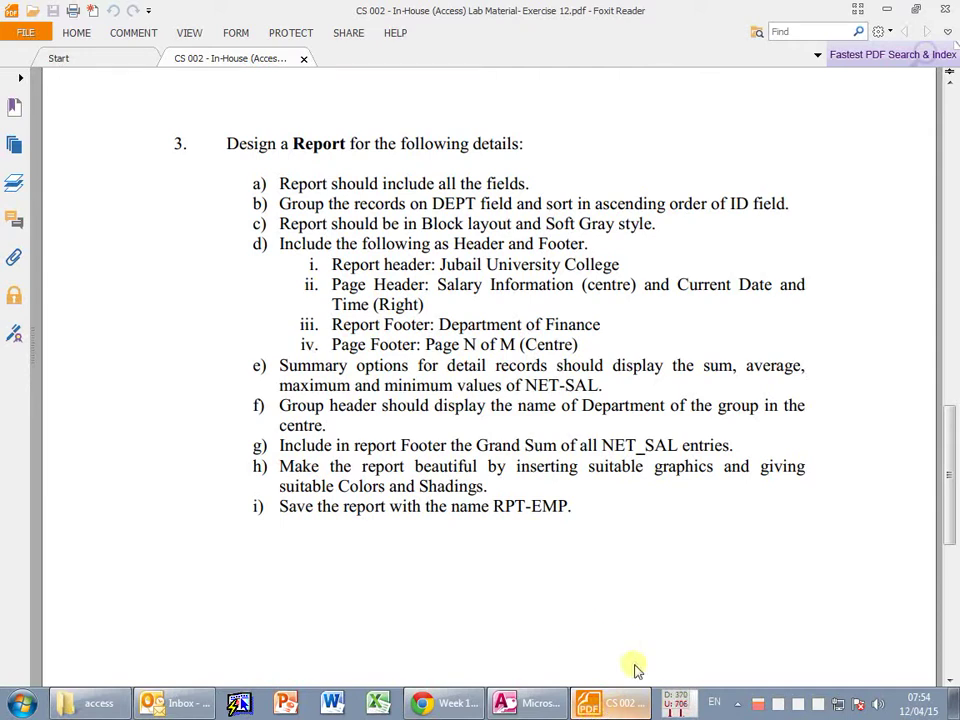
Back in Access, keep the current Windows color scheme without further messages and start the Report Wizard for the EMPLOYEE table.
{"action": "left_click", "coordinate": [516, 705]}
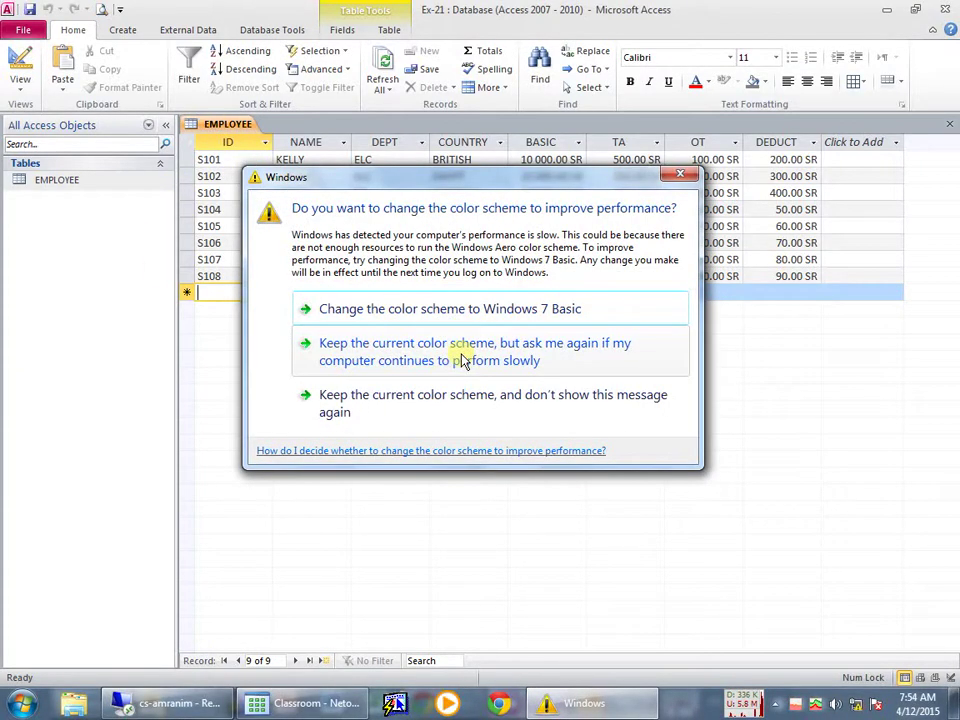
{"action": "left_click", "coordinate": [403, 403]}
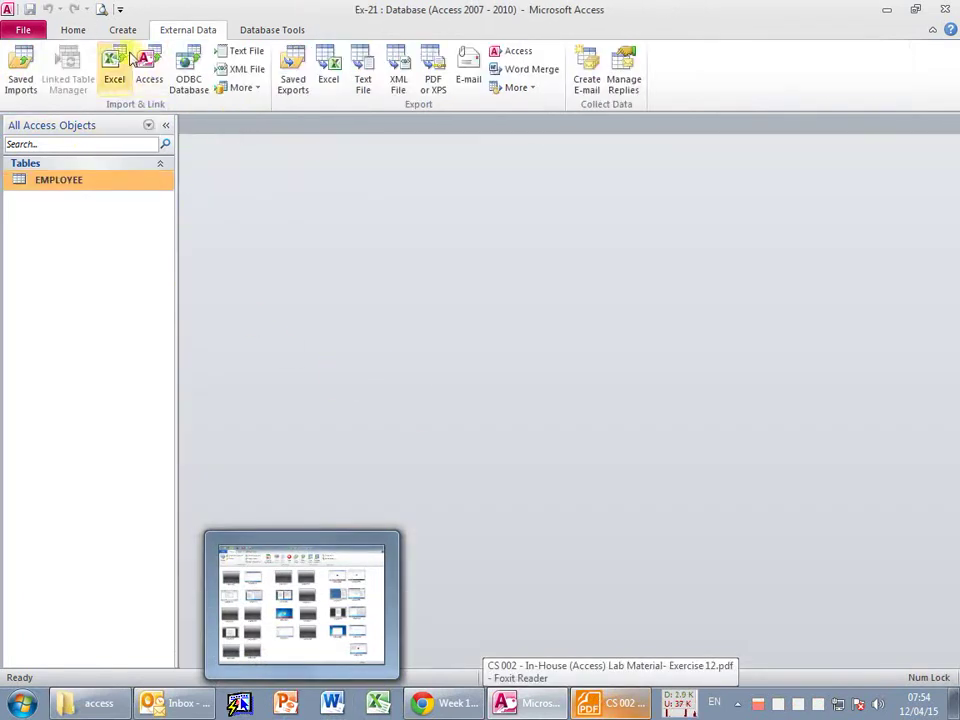
{"action": "left_click", "coordinate": [124, 31]}
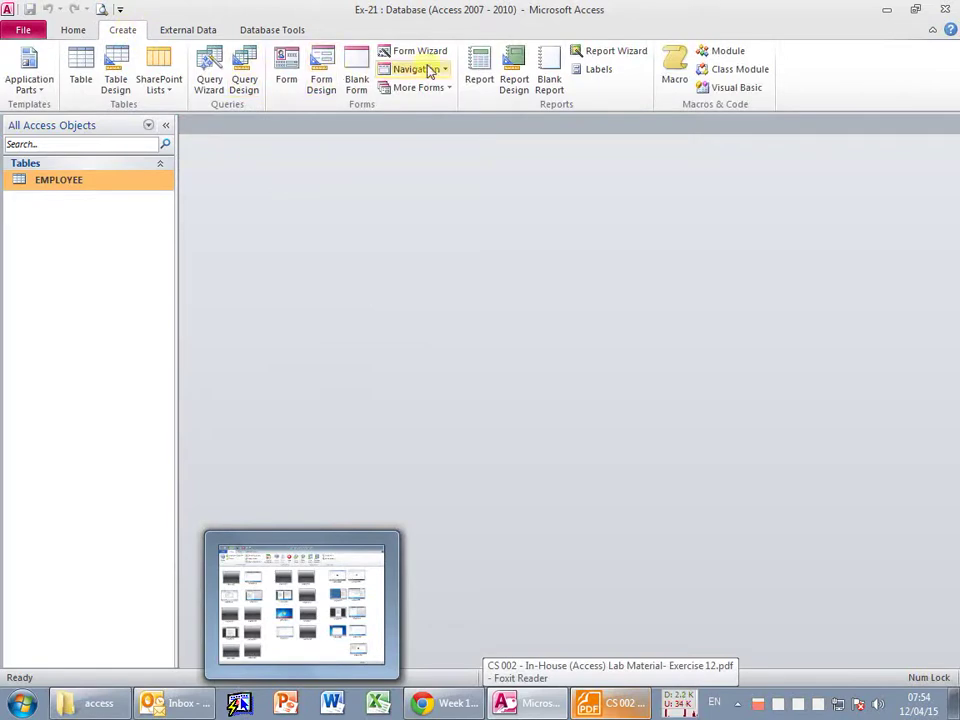
{"action": "left_click", "coordinate": [615, 52]}
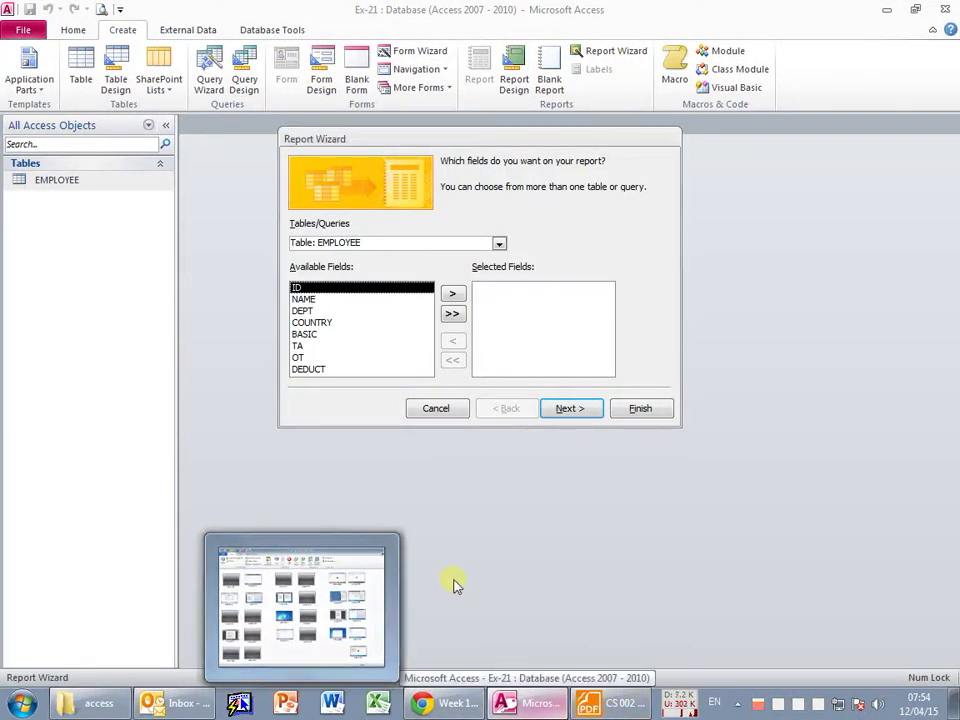
Consult the exercise PDF's field requirement and include all EMPLOYEE fields in the report.
{"action": "left_click", "coordinate": [600, 706]}
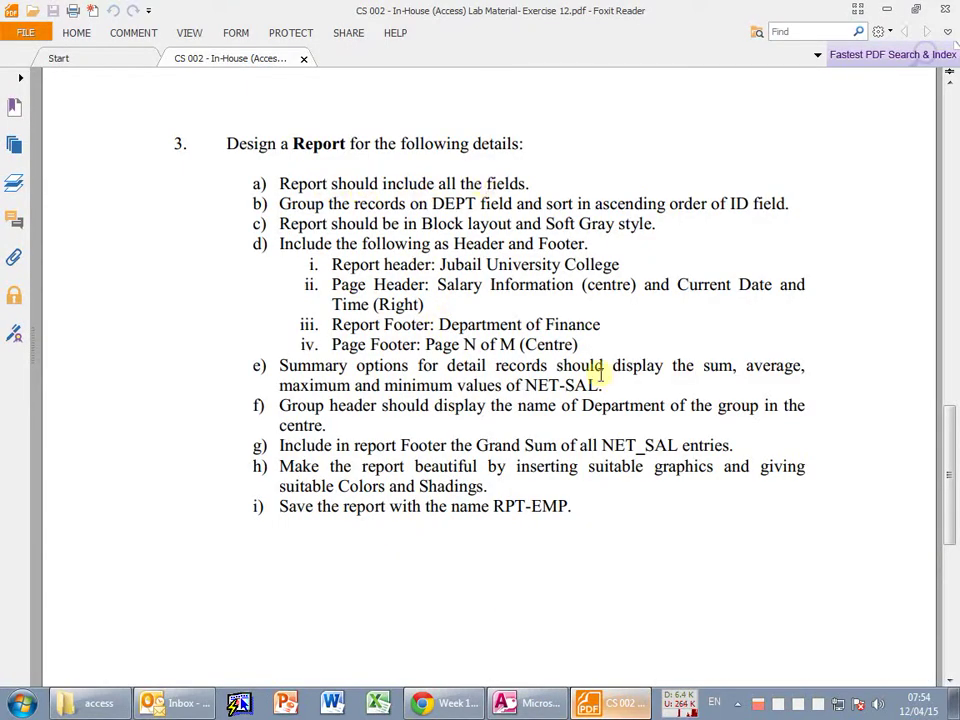
{"action": "key", "text": "alt+Tab"}
{"action": "left_click", "coordinate": [453, 316]}
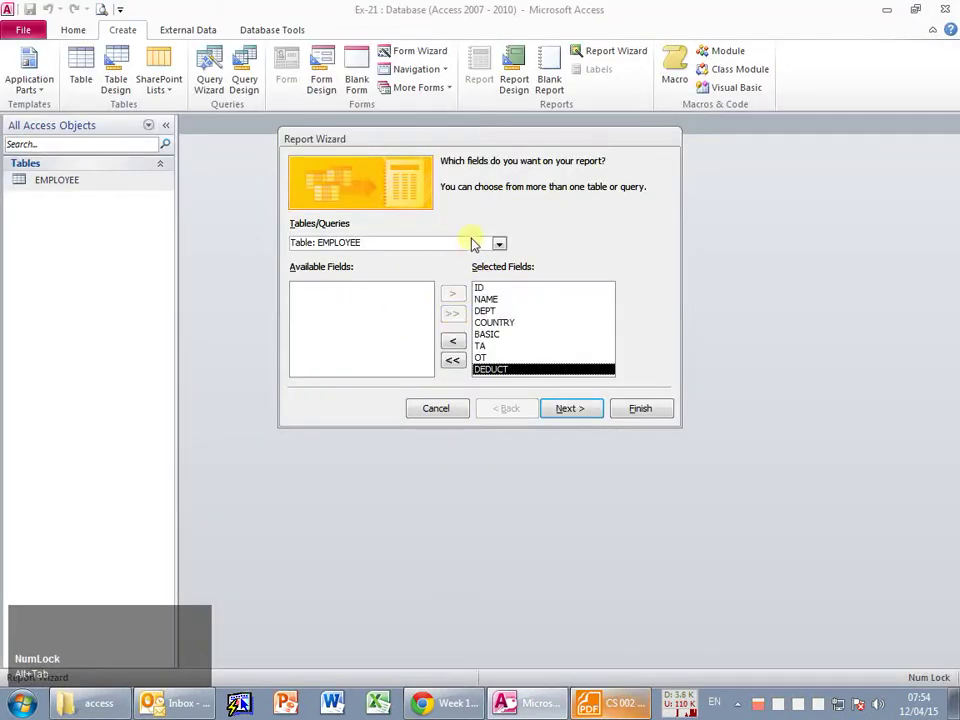
Check the grouping requirement in the exercise PDF and add DEPT as the report's grouping level.
{"action": "key", "text": "alt+Tab"}
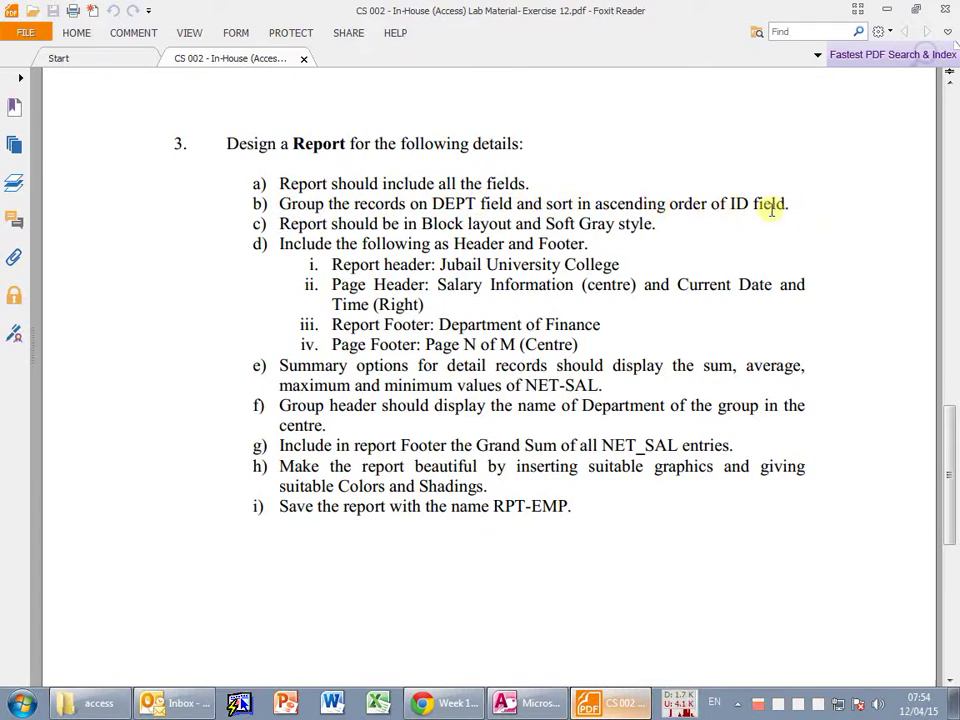
{"action": "key", "text": "alt+Tab"}
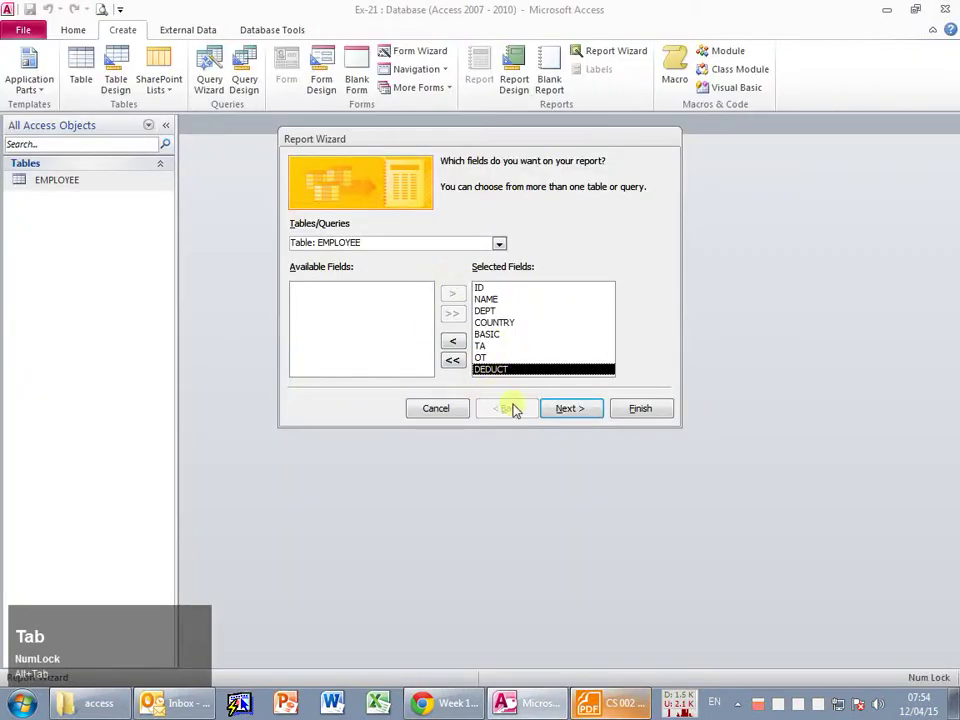
{"action": "left_click", "coordinate": [566, 408]}
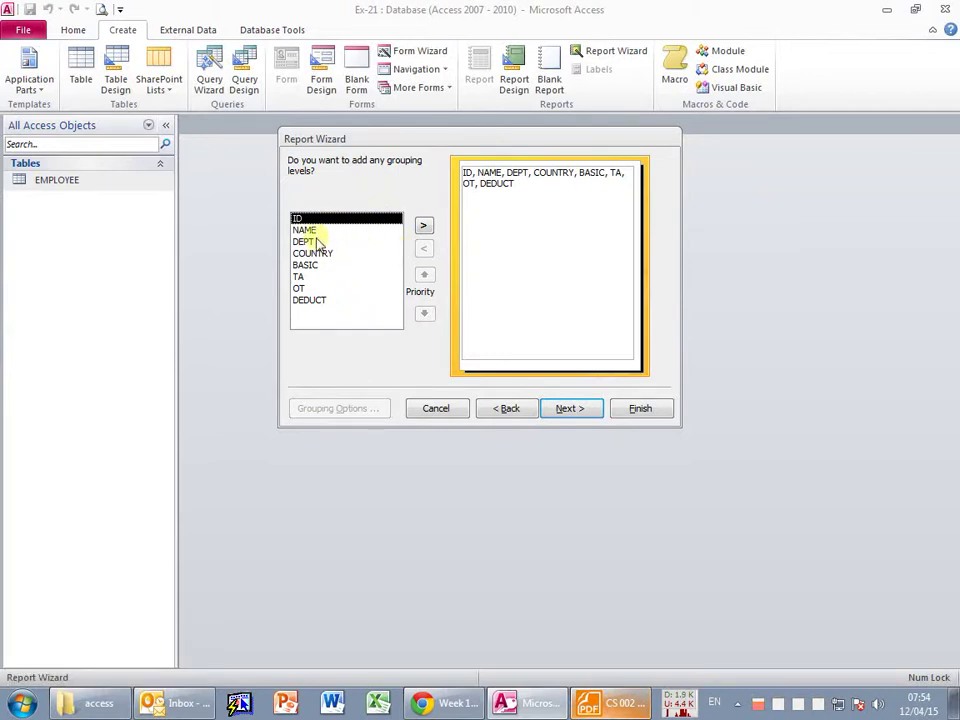
{"action": "left_click", "coordinate": [305, 242]}
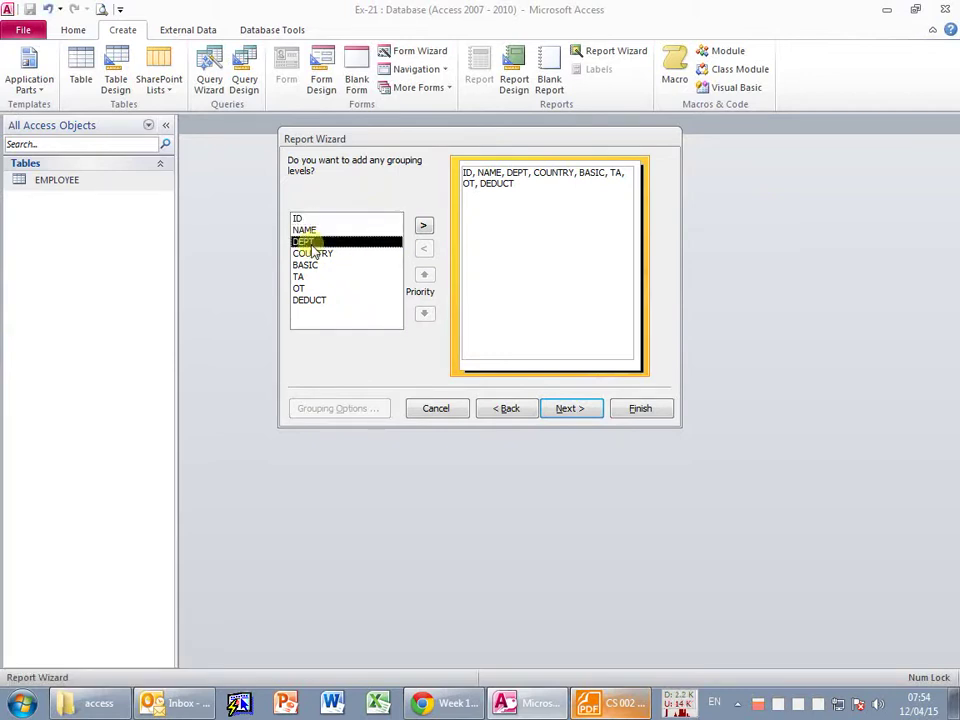
{"action": "left_click", "coordinate": [424, 227]}
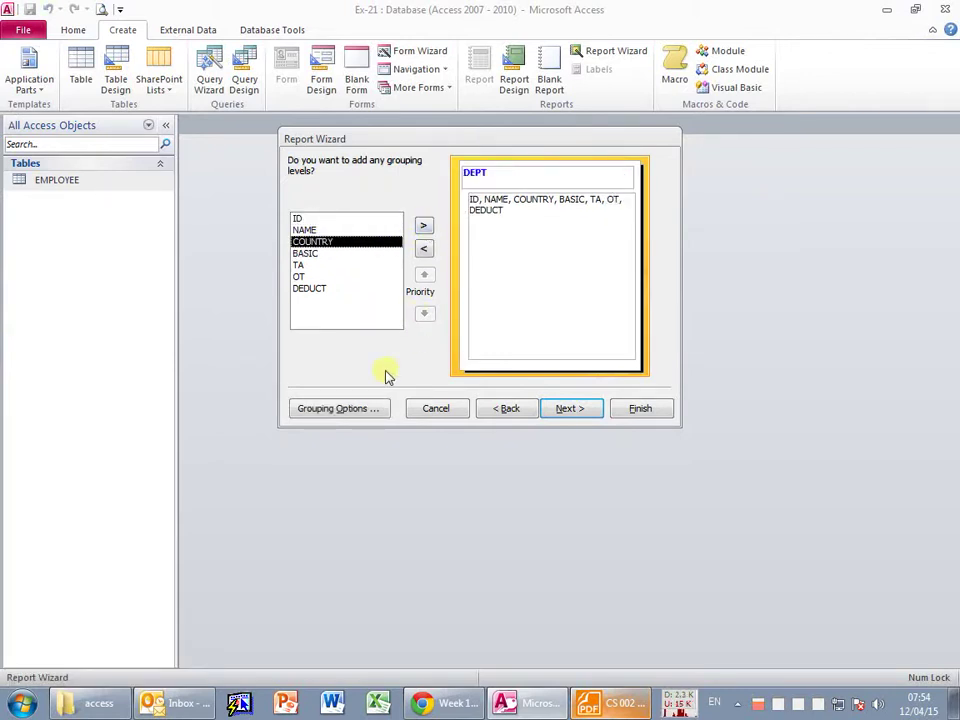
Sort the report's detail records by ID in ascending order.
{"action": "left_click", "coordinate": [571, 412]}
{"action": "left_click", "coordinate": [585, 216]}
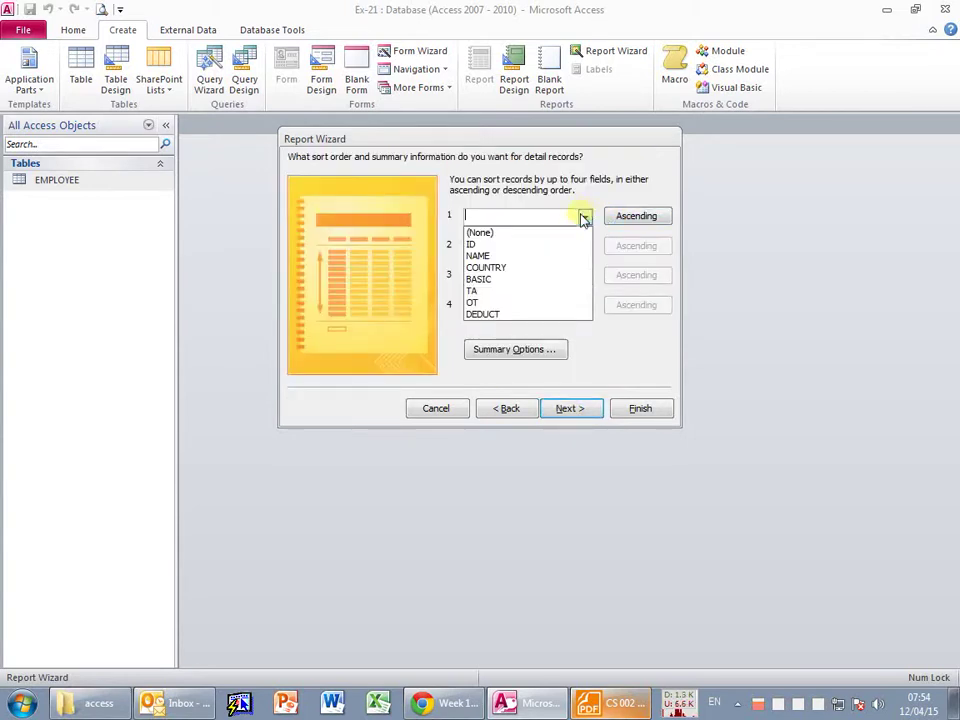
{"action": "left_click", "coordinate": [514, 244]}
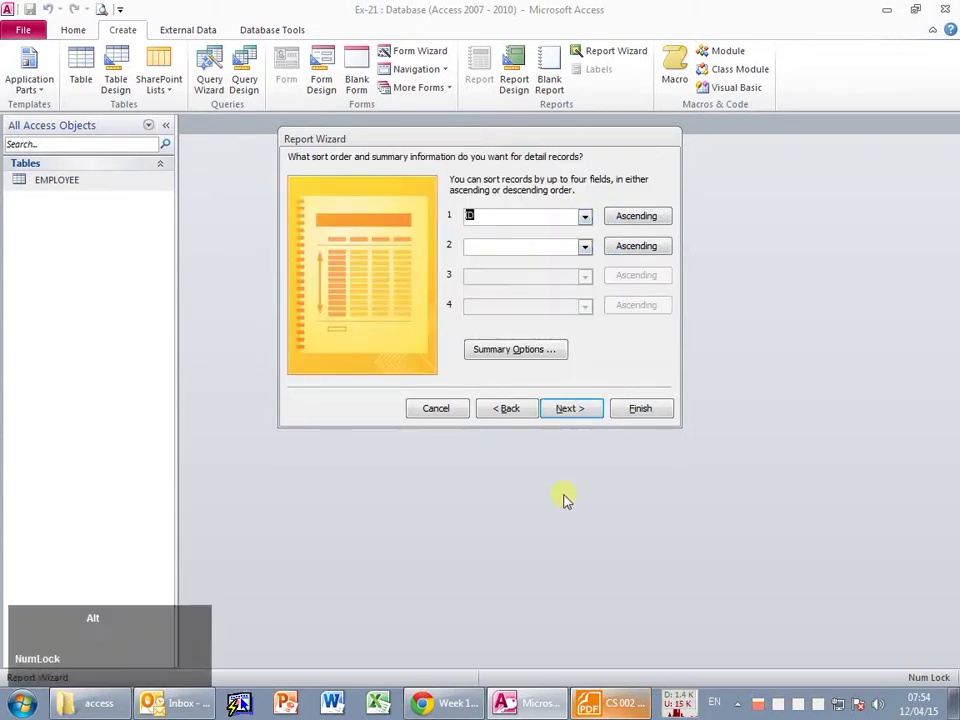
Check the sorting, layout and style requirements in the exercise PDF and choose the Block layout for the report.
{"action": "key", "text": "alt+Tab"}
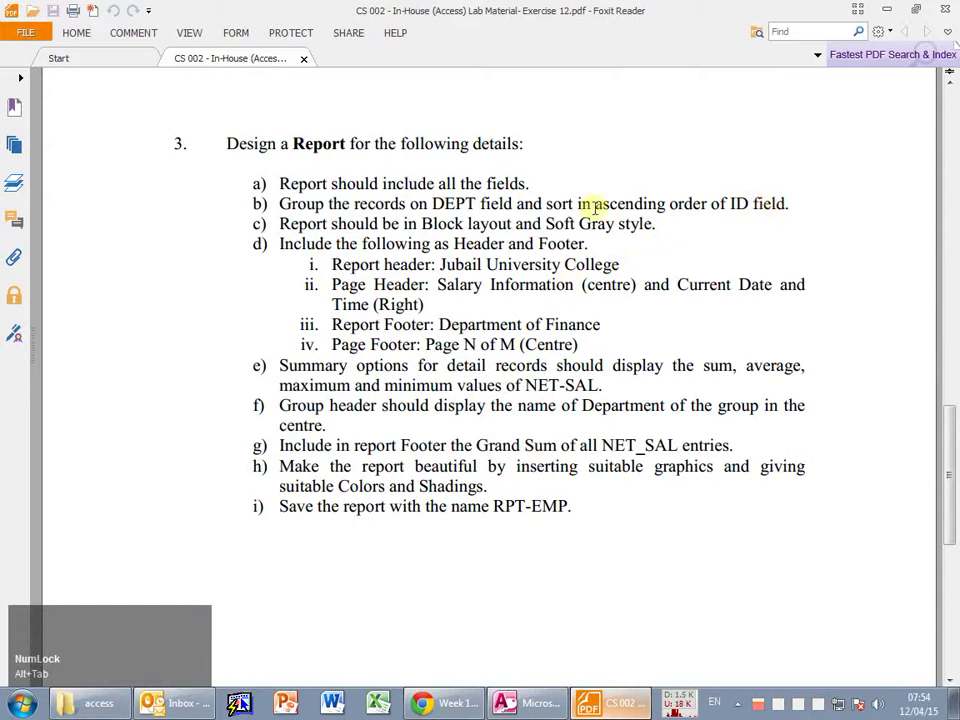
{"action": "key", "text": "alt+Tab"}
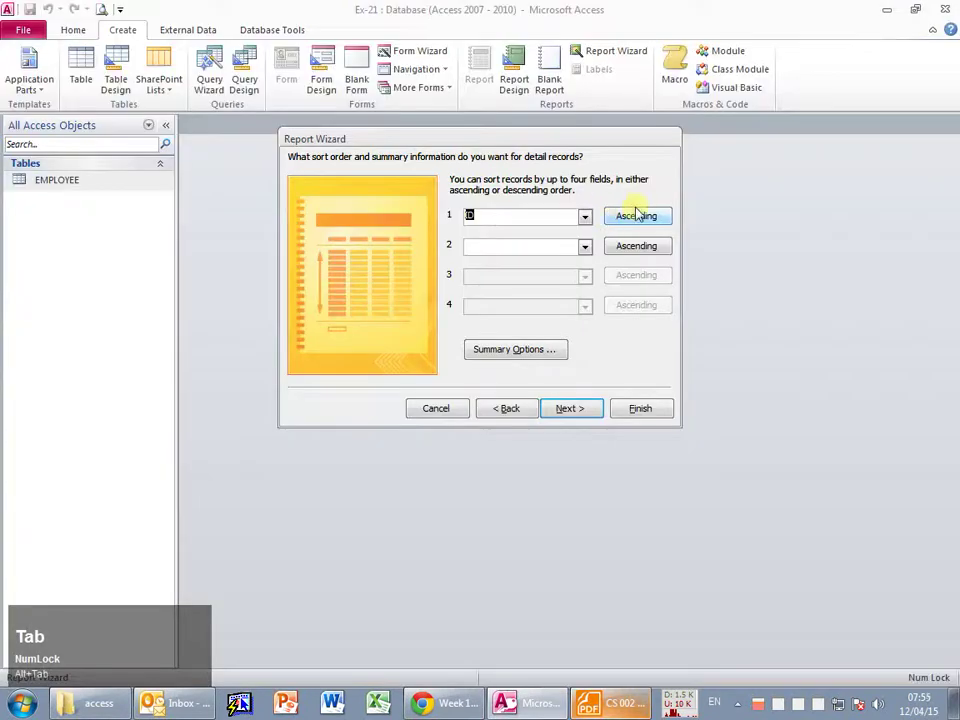
{"action": "key", "text": "alt+Tab"}
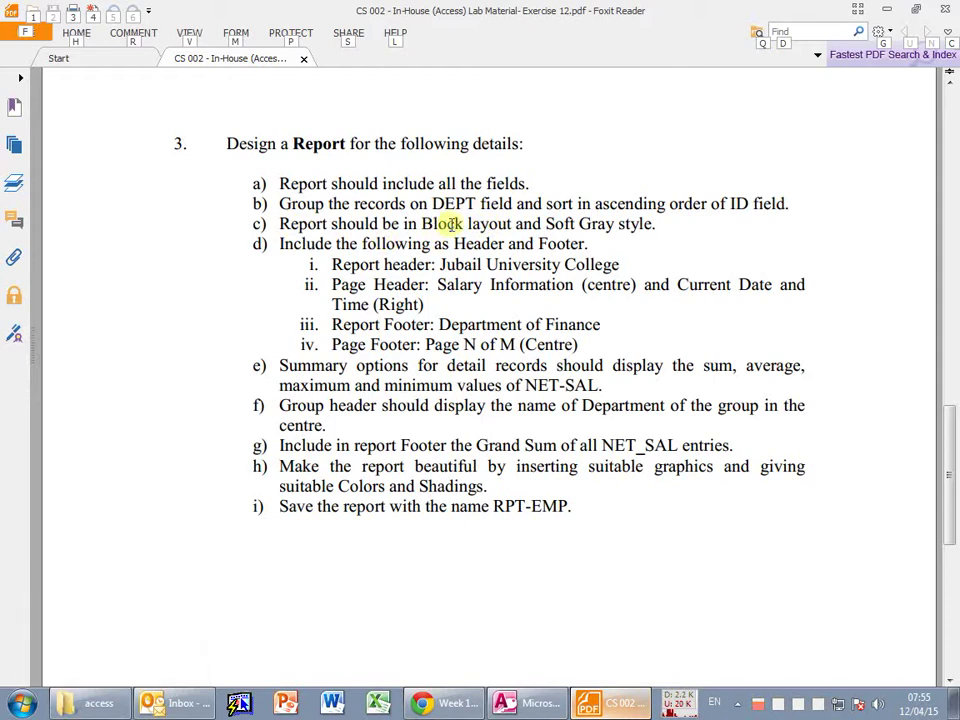
{"action": "key", "text": "alt+Tab"}
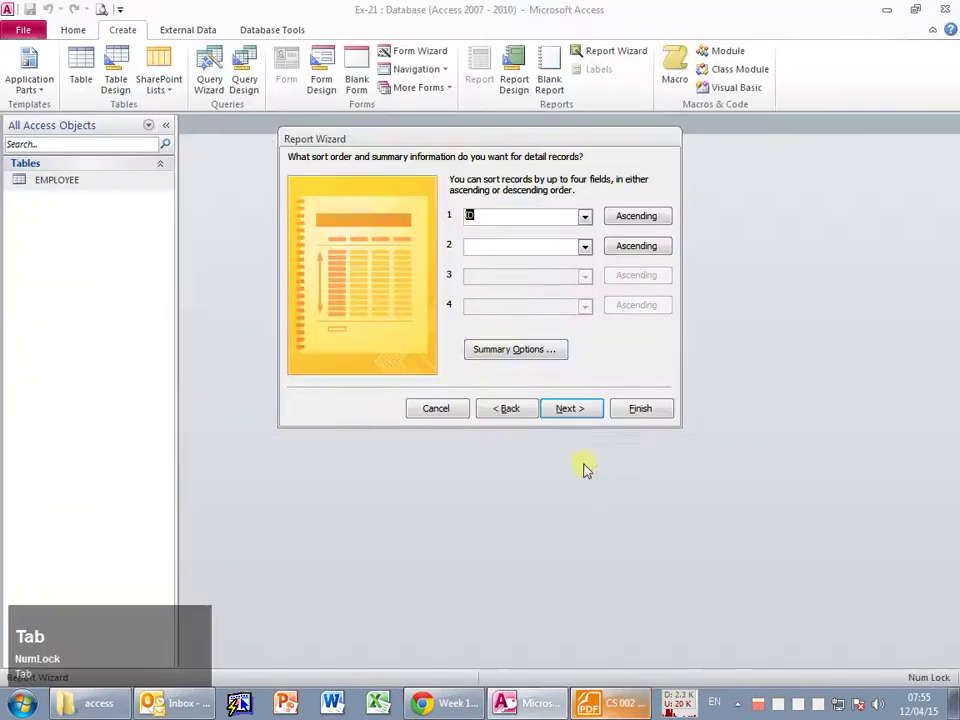
{"action": "left_click", "coordinate": [573, 410]}
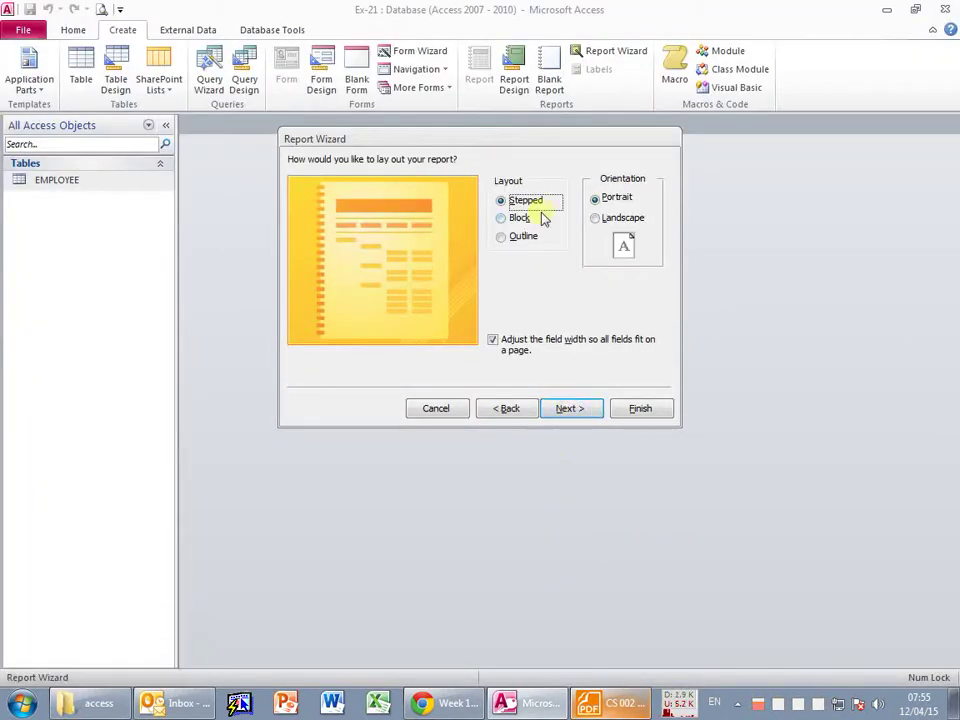
{"action": "left_click", "coordinate": [525, 220]}
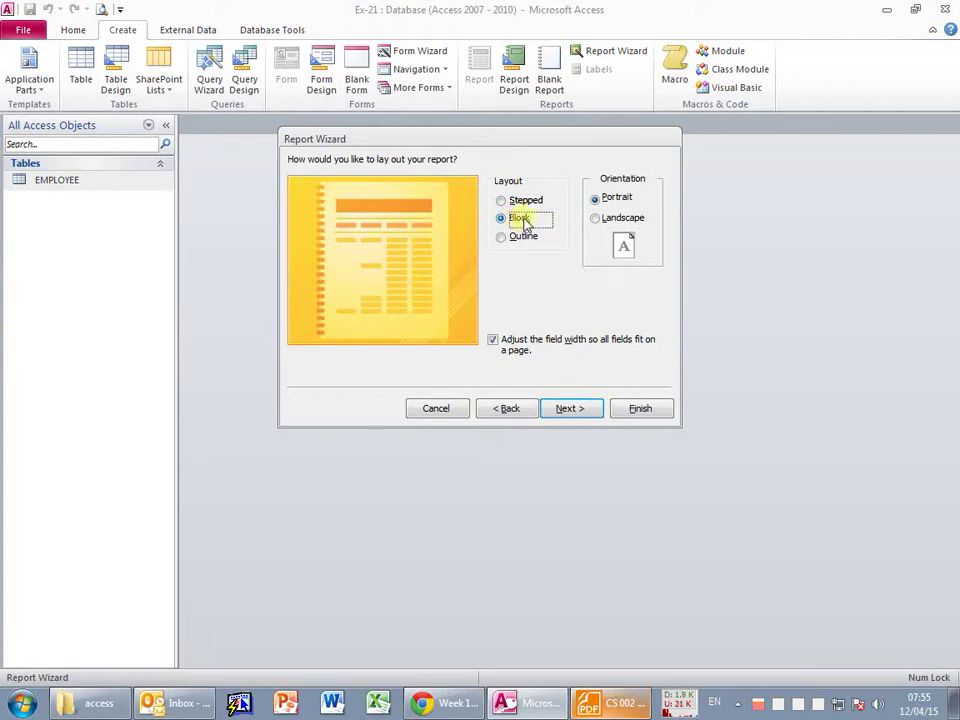
{"action": "key", "text": "alt+Tab"}
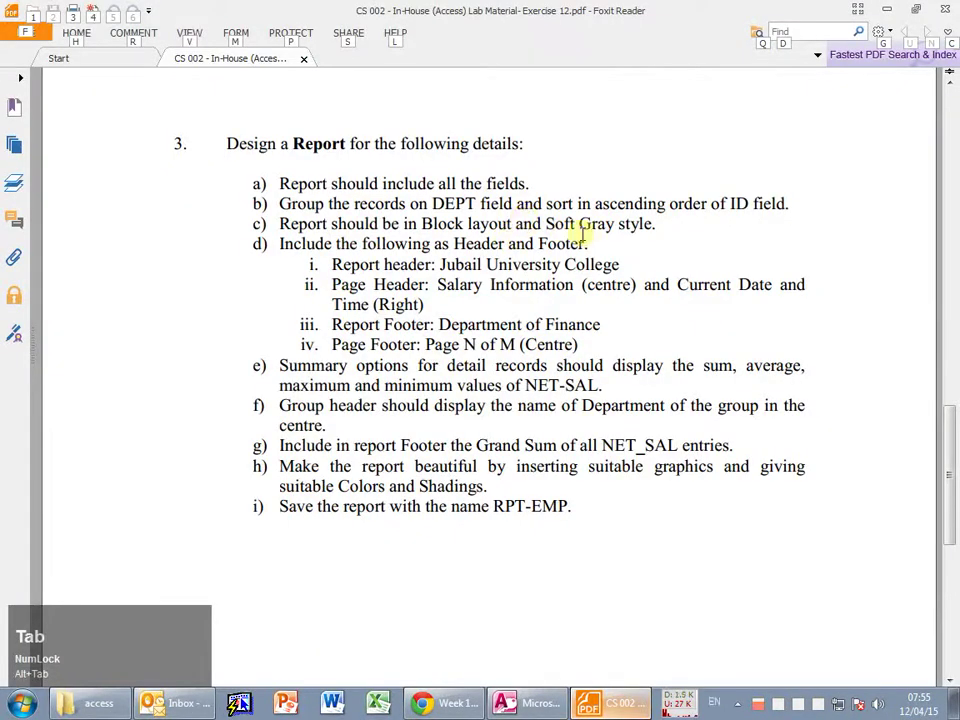
{"action": "key", "text": "alt+Tab"}
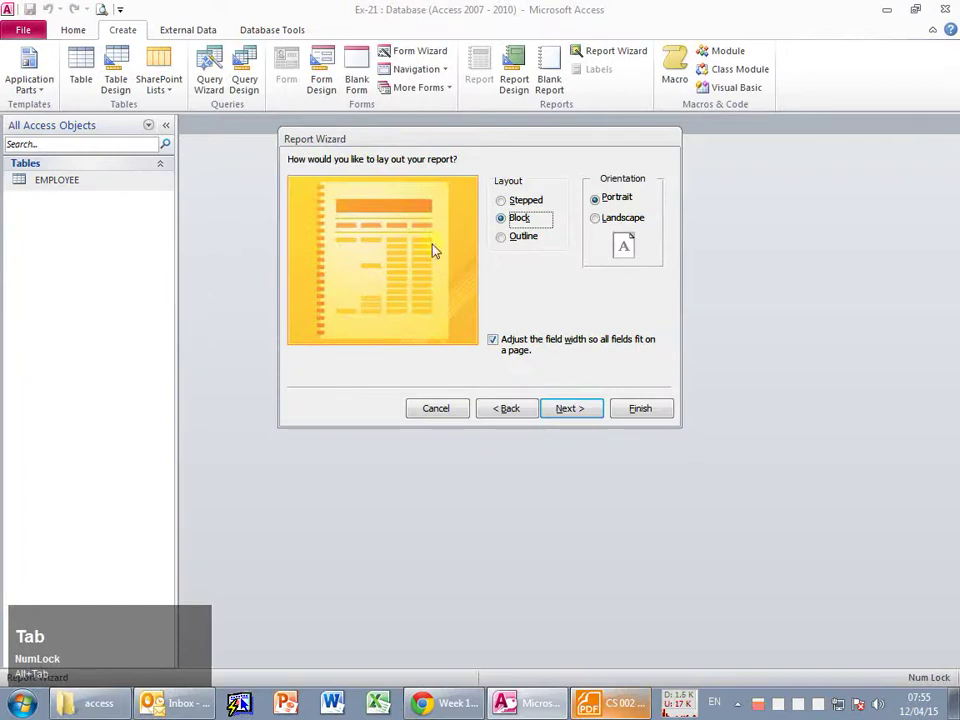
{"action": "left_click", "coordinate": [596, 412]}
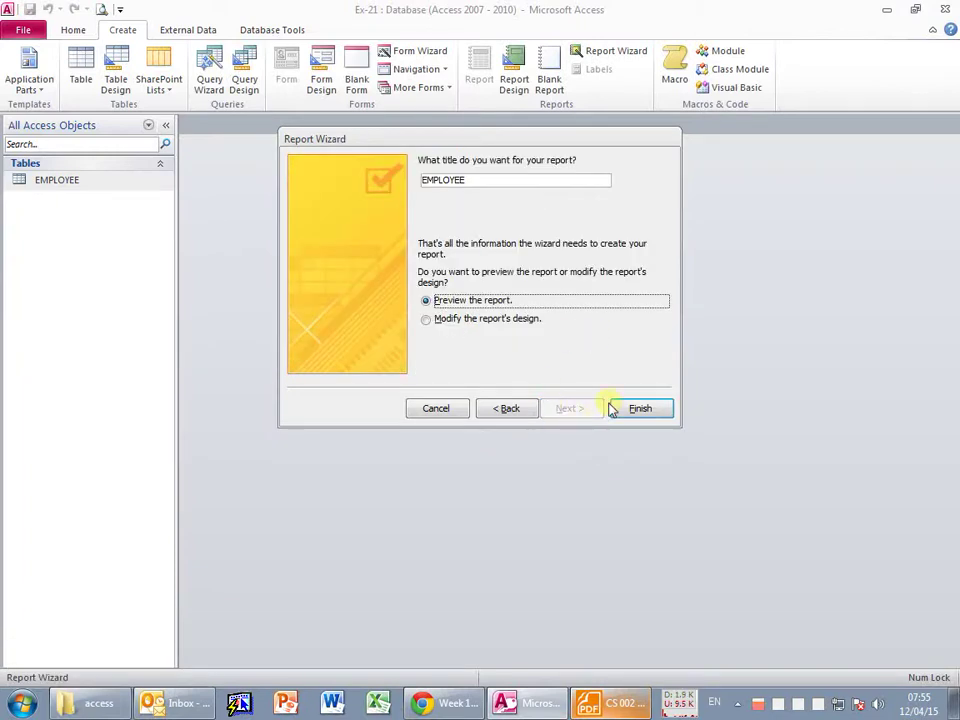
Copy the report name from the exercise PDF, title the report RPT-EMP and finish the wizard with a preview.
{"action": "key", "text": "alt+Tab"}
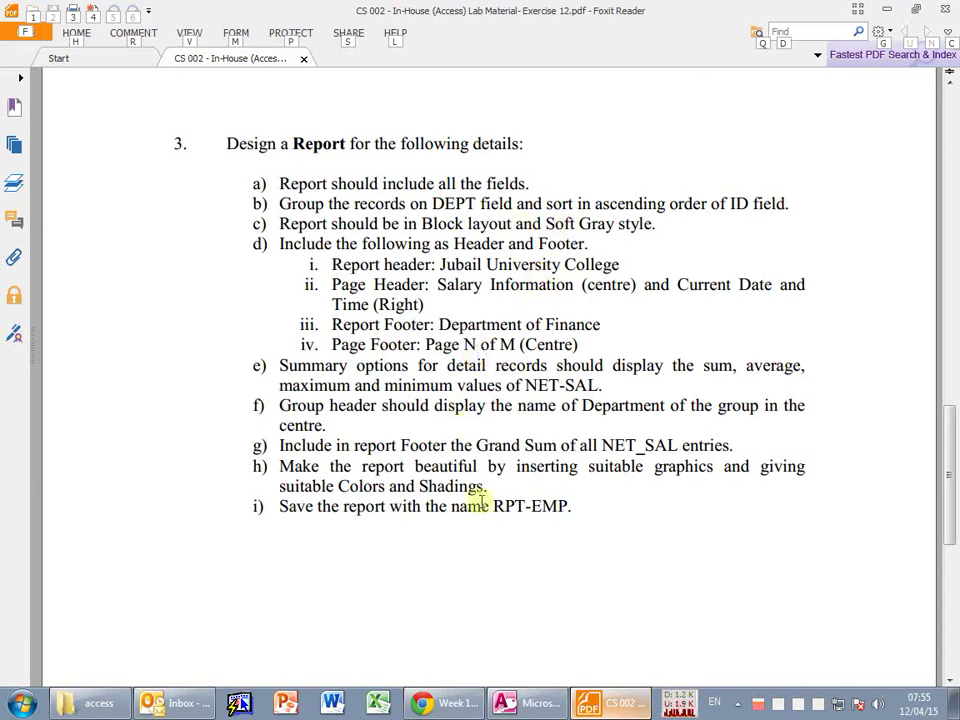
{"action": "left_click_drag", "start_coordinate": [490, 506], "coordinate": [563, 506]}
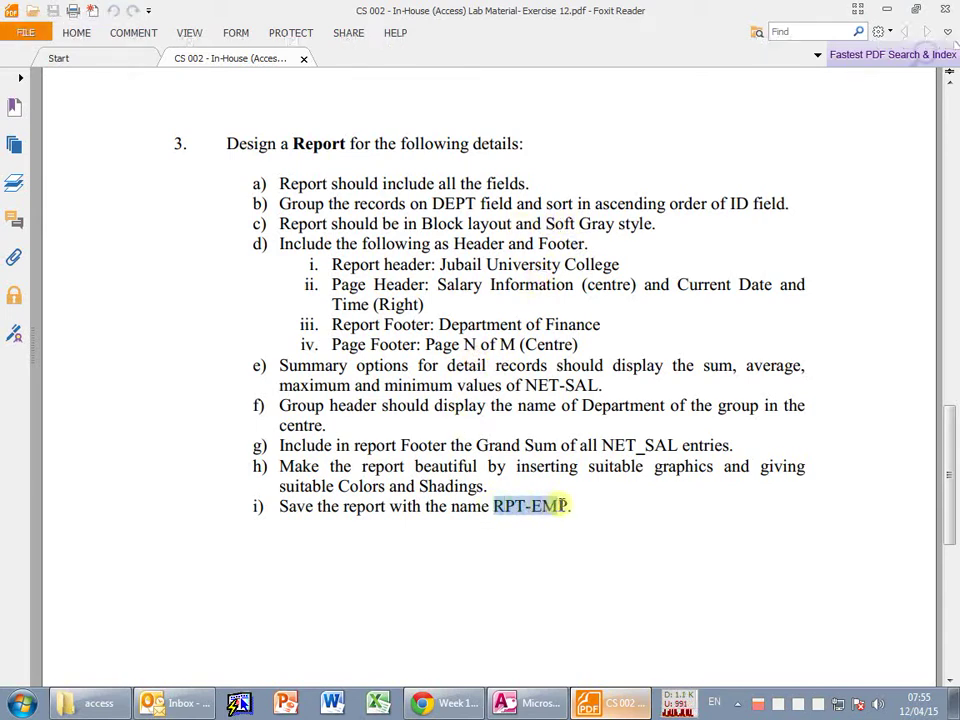
{"action": "key", "text": "ctrl+c"}
{"action": "key", "text": "alt+Tab"}
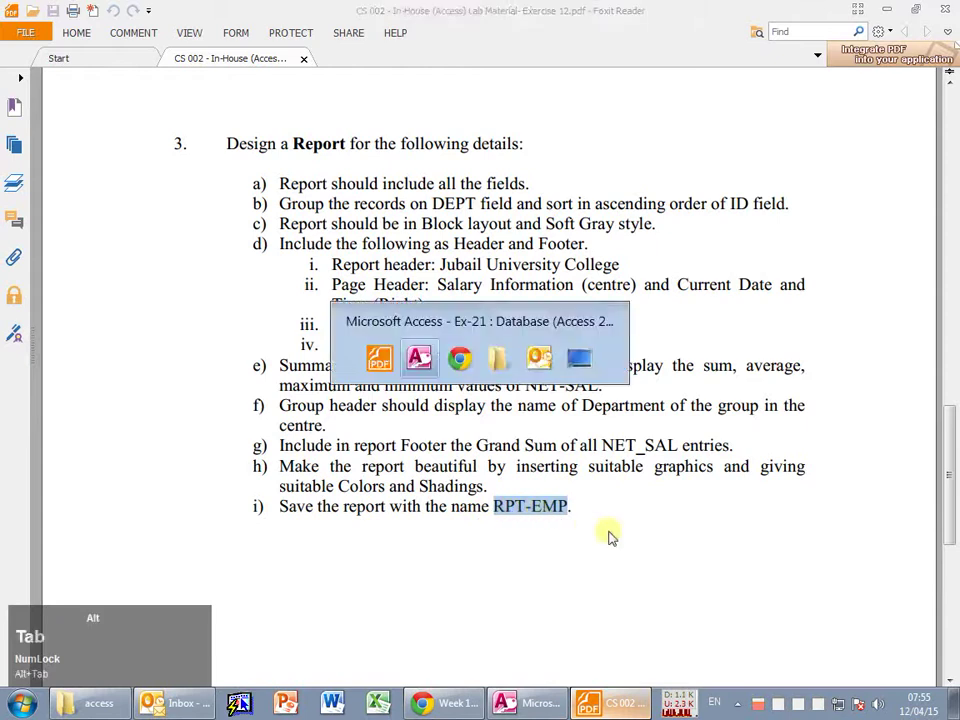
{"action": "left_click_drag", "start_coordinate": [470, 183], "coordinate": [391, 172]}
{"action": "key", "text": "ctrl+v"}
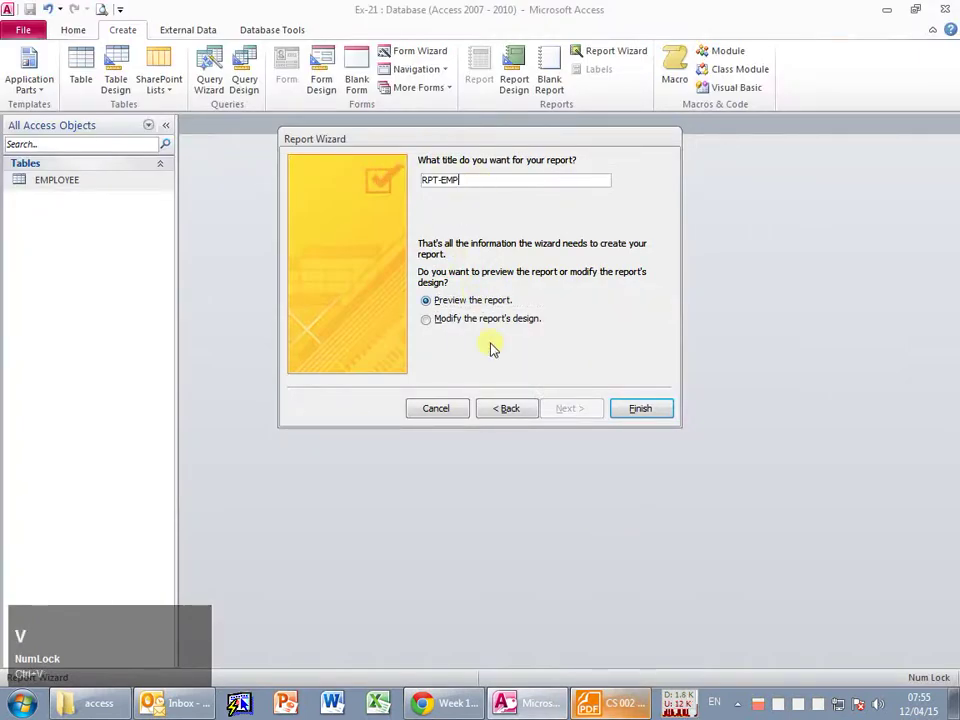
{"action": "left_click", "coordinate": [640, 410]}
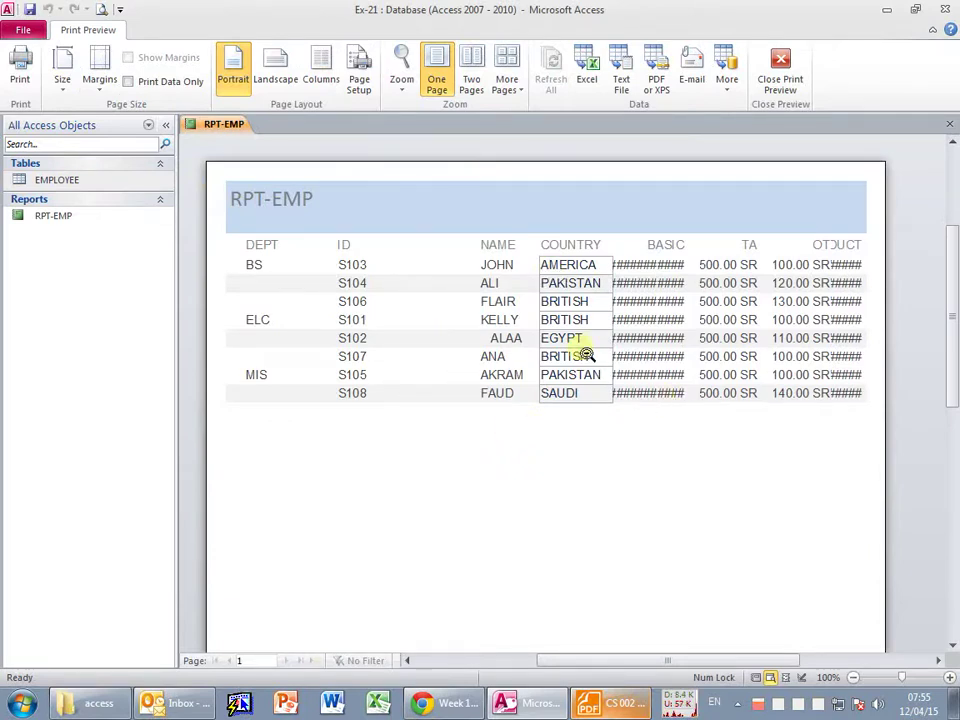
Leave the print preview, show RPT-EMP in Layout View and close the Field List.
{"action": "left_click", "coordinate": [781, 75]}
{"action": "left_click", "coordinate": [20, 80]}
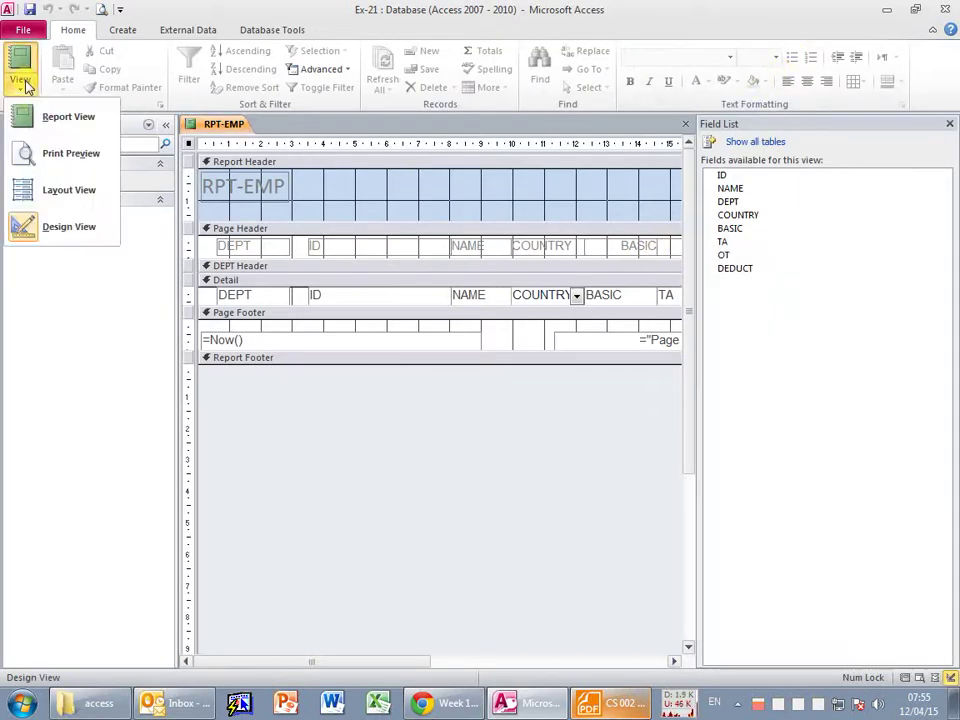
{"action": "left_click", "coordinate": [25, 118]}
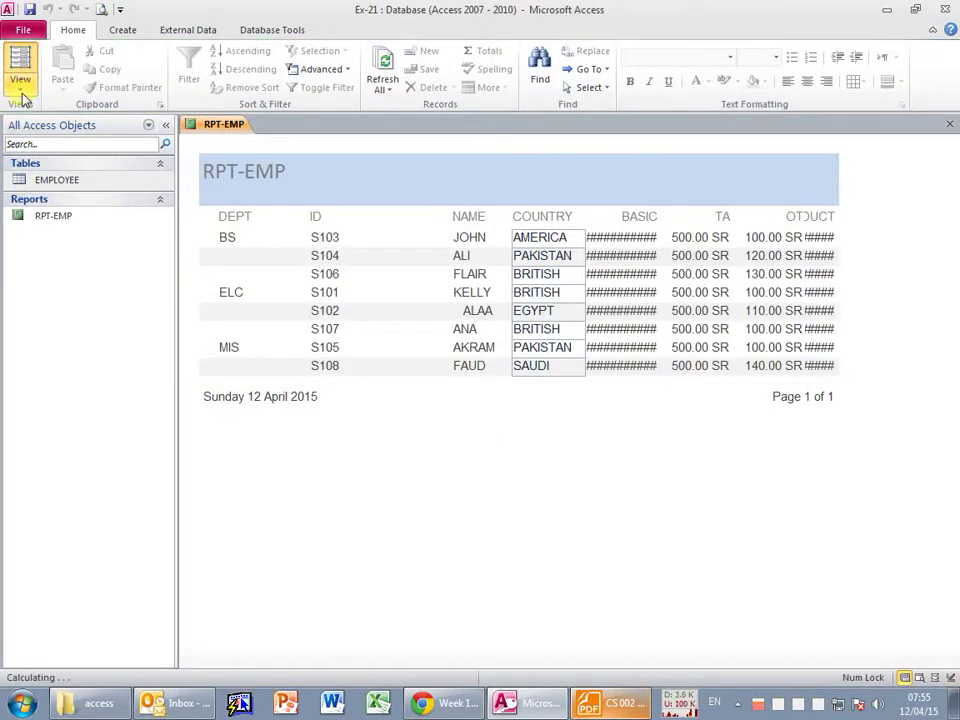
{"action": "left_click", "coordinate": [21, 62]}
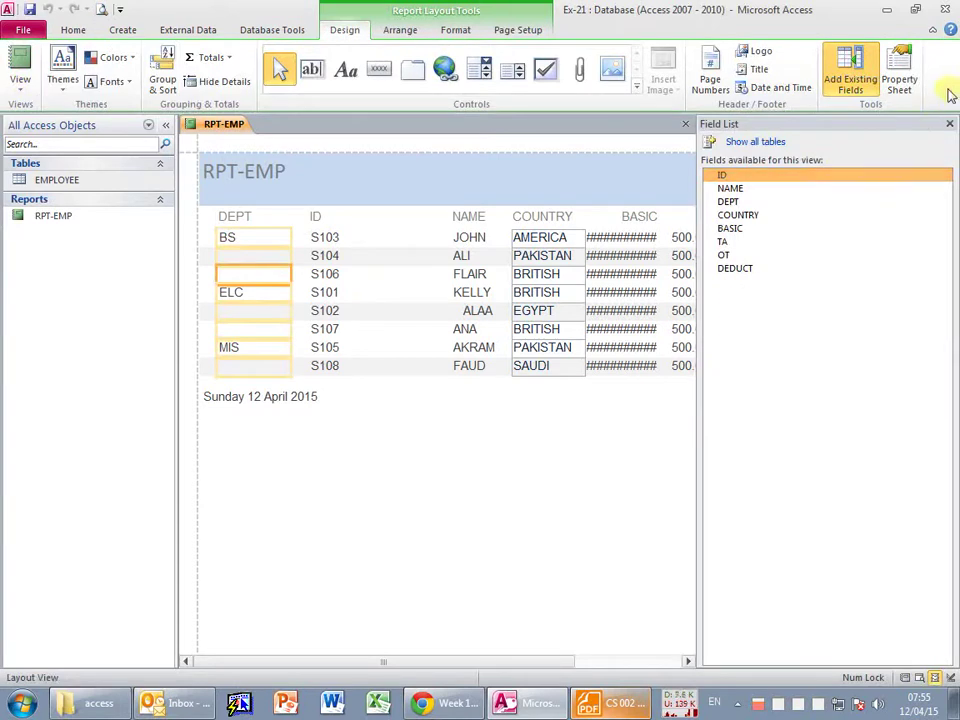
{"action": "left_click", "coordinate": [948, 124]}
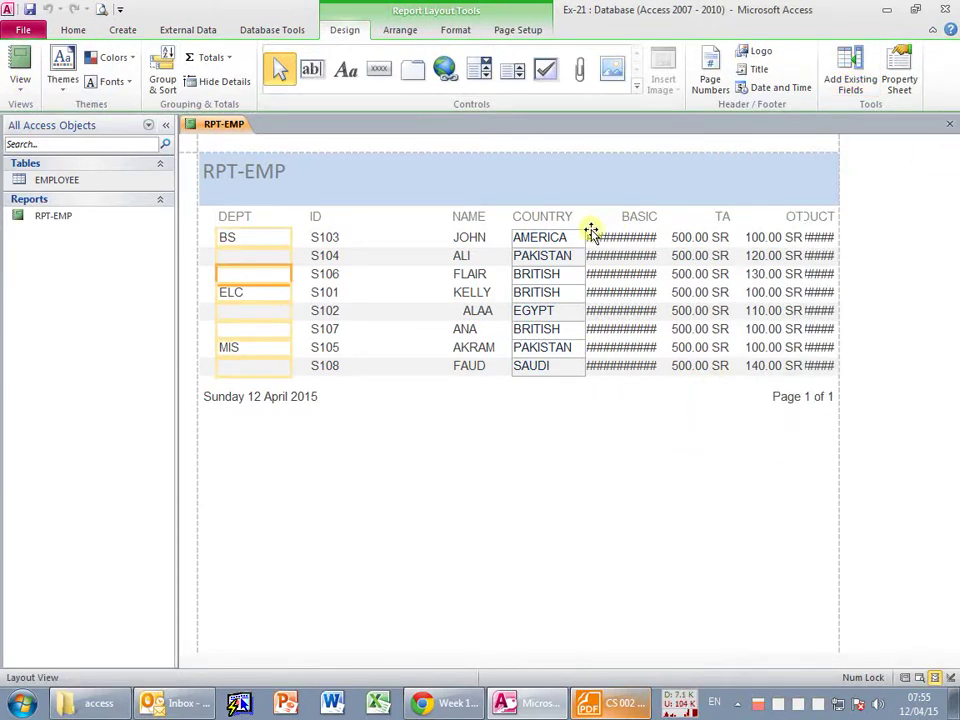
Reduce the report header's height and narrow the ID column's value boxes to just fit the ID codes.
{"action": "left_click", "coordinate": [469, 237]}
{"action": "left_click", "coordinate": [399, 214]}
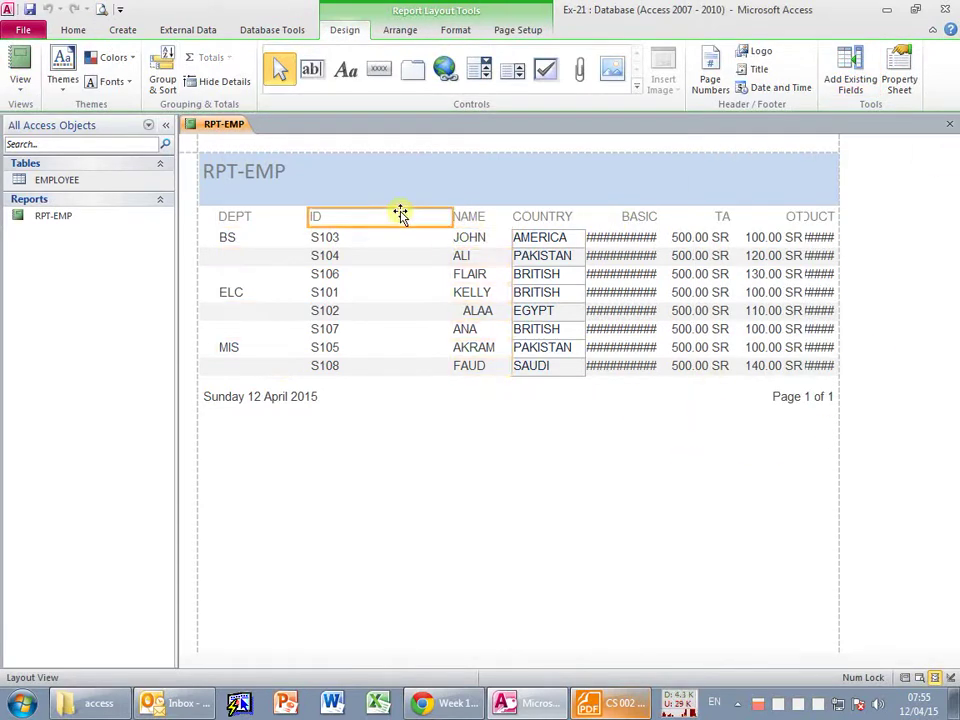
{"action": "left_click_drag", "start_coordinate": [454, 216], "coordinate": [367, 217]}
{"action": "key", "text": "ctrl+z"}
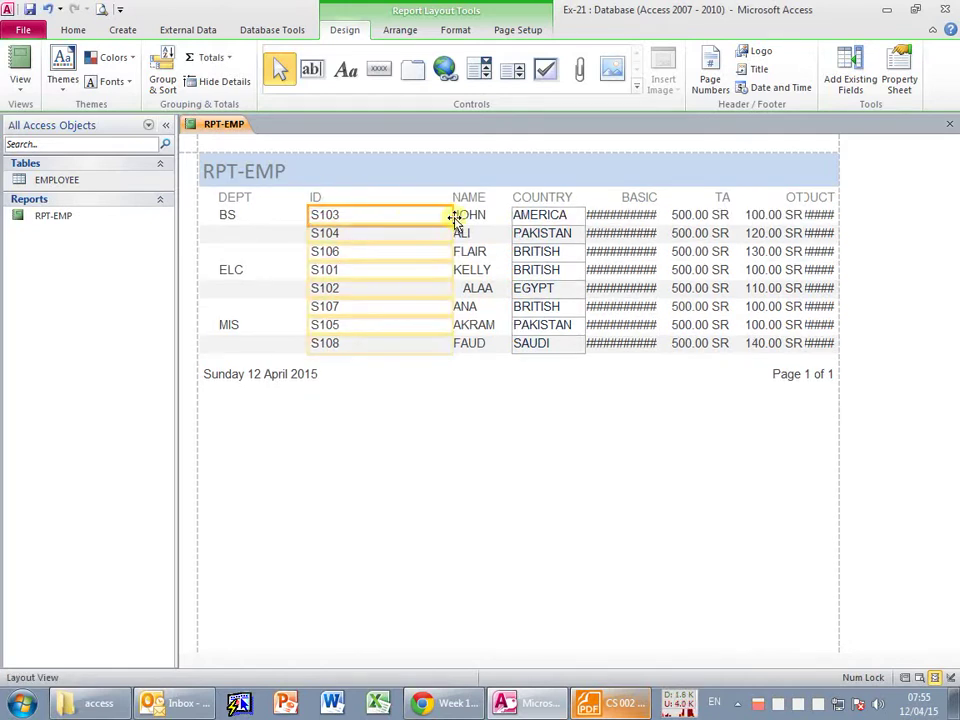
{"action": "left_click_drag", "start_coordinate": [455, 217], "coordinate": [356, 215]}
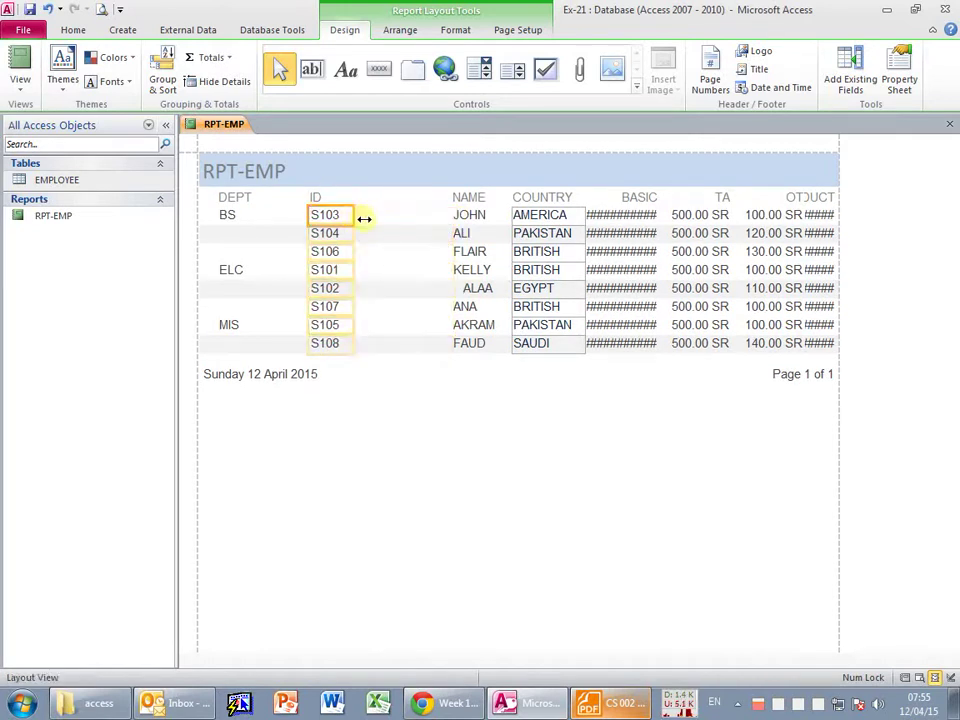
Move the NAME heading and its values together so they sit beside the narrowed ID column.
{"action": "left_click", "coordinate": [461, 200]}
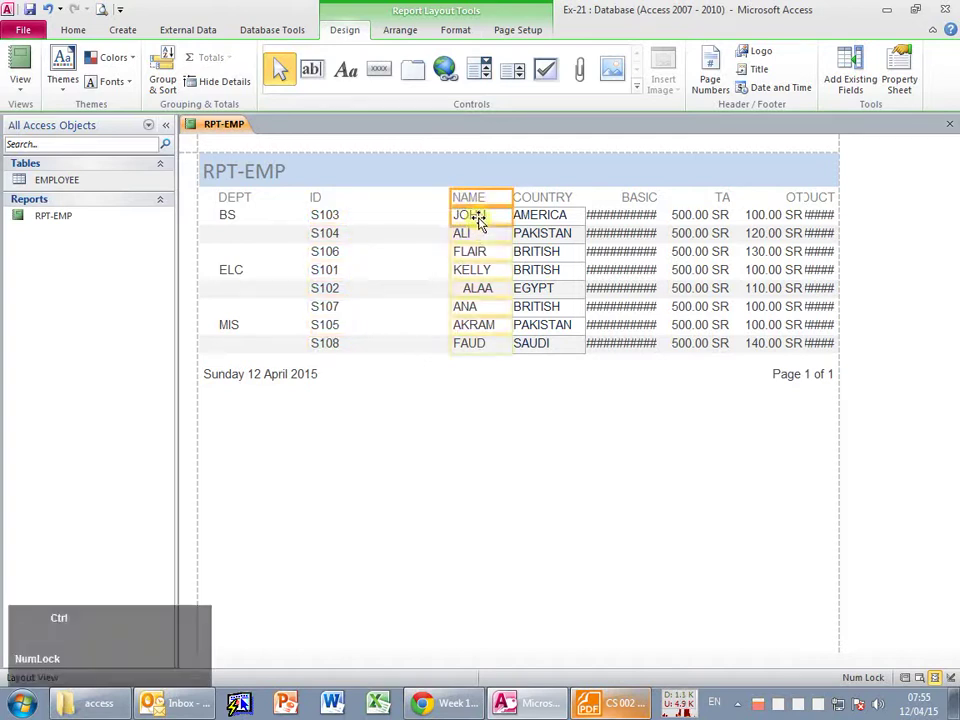
{"action": "left_click", "coordinate": [477, 216], "text": "ctrl"}
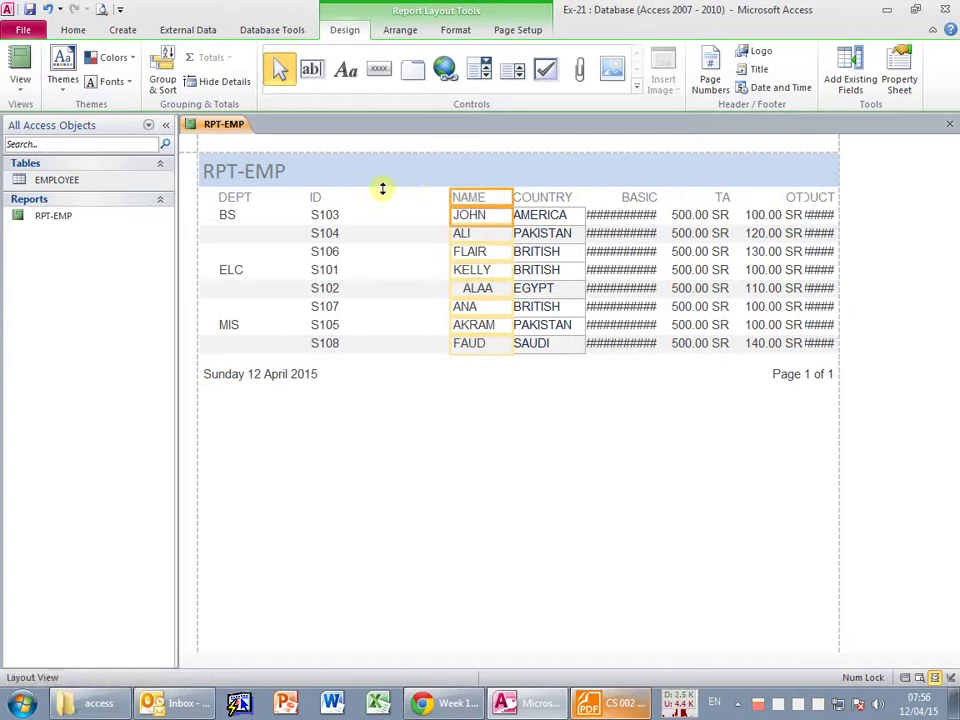
{"action": "left_click_drag", "start_coordinate": [460, 199], "coordinate": [372, 197]}
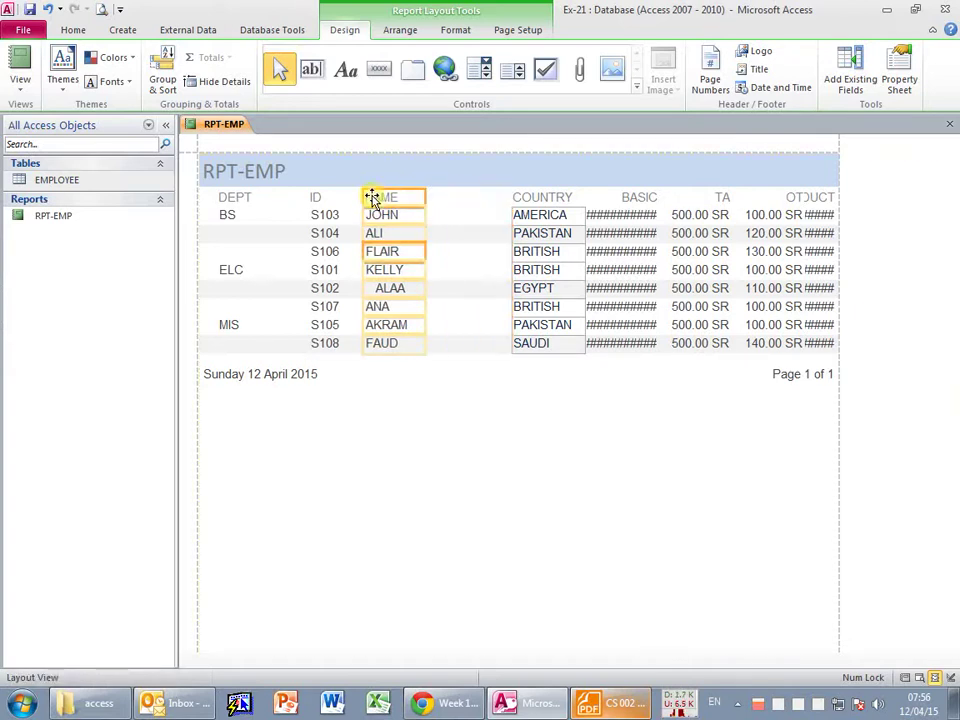
Move the COUNTRY heading and its values together so they sit beside the NAME column.
{"action": "left_click", "coordinate": [540, 198]}
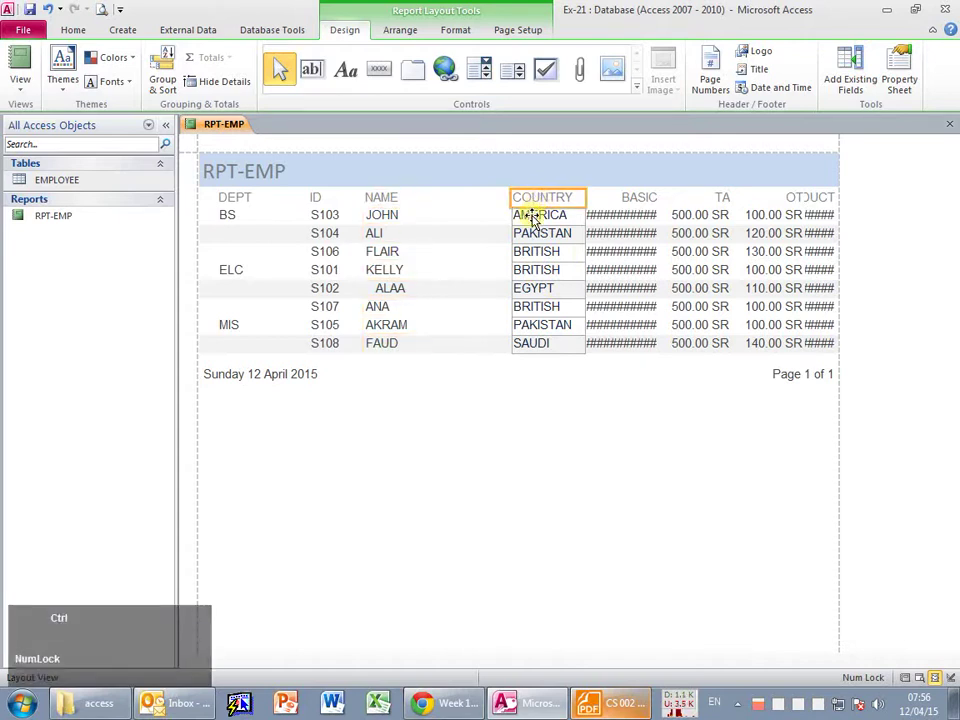
{"action": "left_click", "coordinate": [533, 217], "text": "ctrl"}
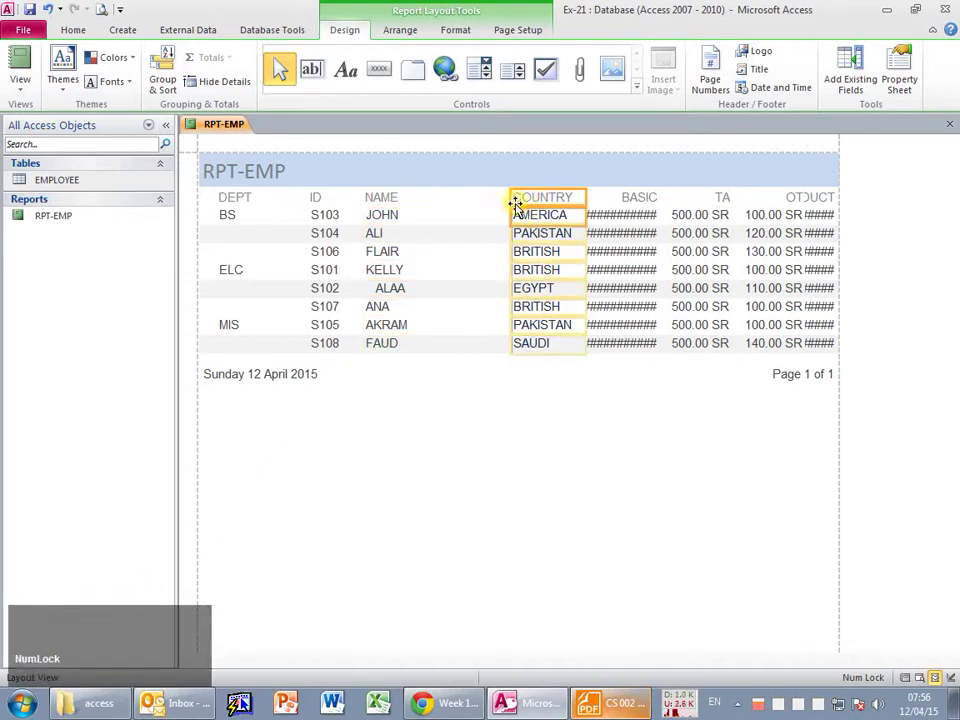
{"action": "left_click_drag", "start_coordinate": [516, 204], "coordinate": [437, 204]}
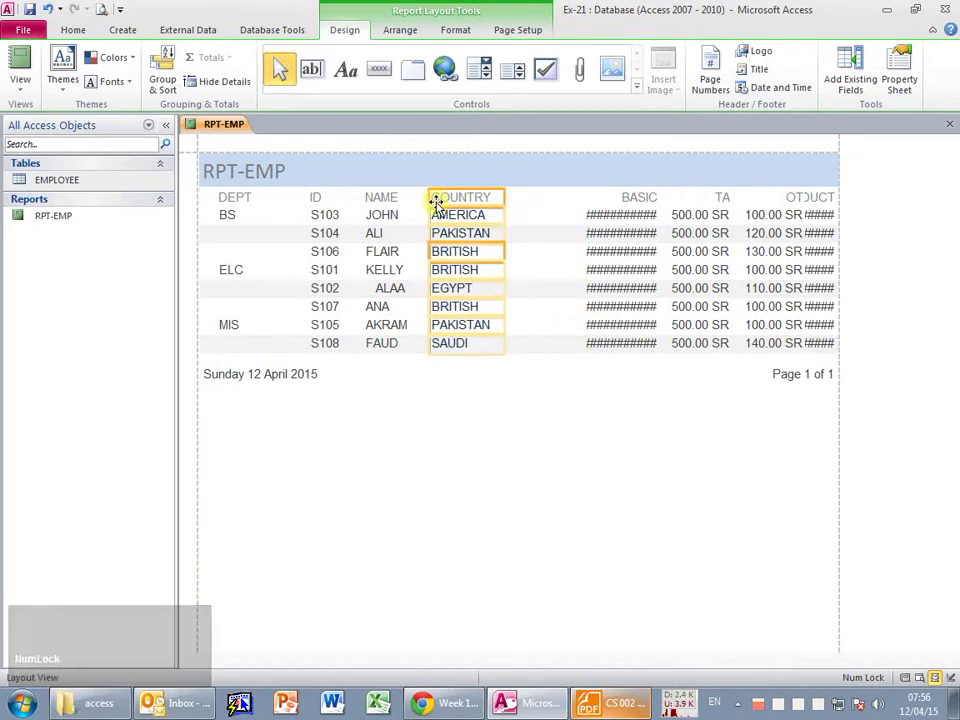
Move the headings and values of BASIC, TA, OT and DEDUCT together closer to the COUNTRY column.
{"action": "left_click", "coordinate": [629, 198]}
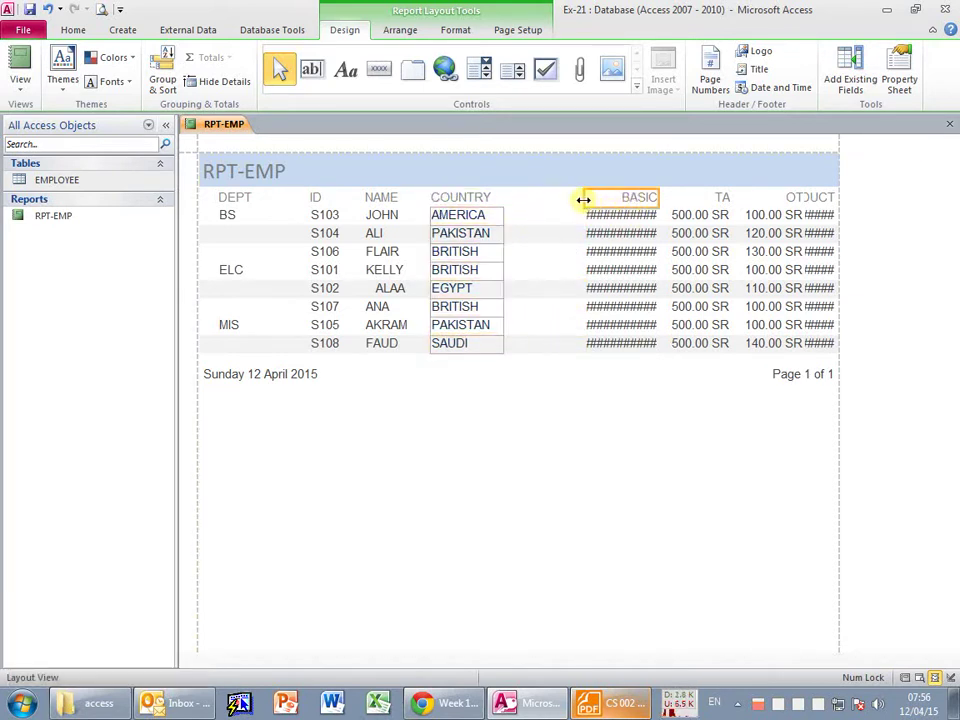
{"action": "key", "text": "ctrl"}
{"action": "left_click", "coordinate": [700, 198], "text": "ctrl"}
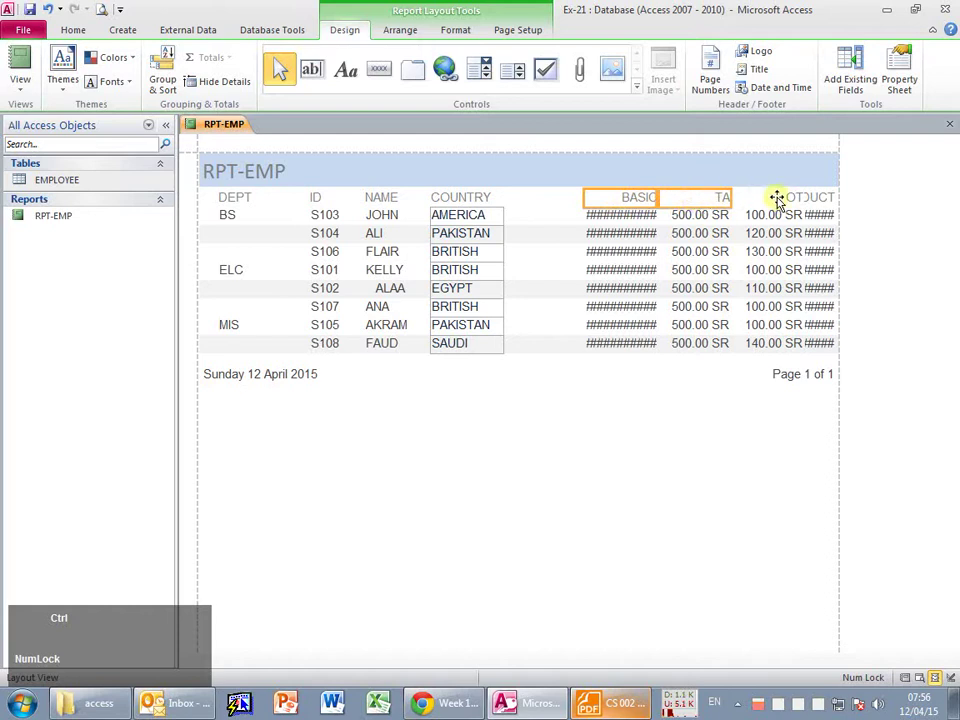
{"action": "left_click", "coordinate": [805, 198], "text": "ctrl"}
{"action": "left_click", "coordinate": [628, 216], "text": "ctrl"}
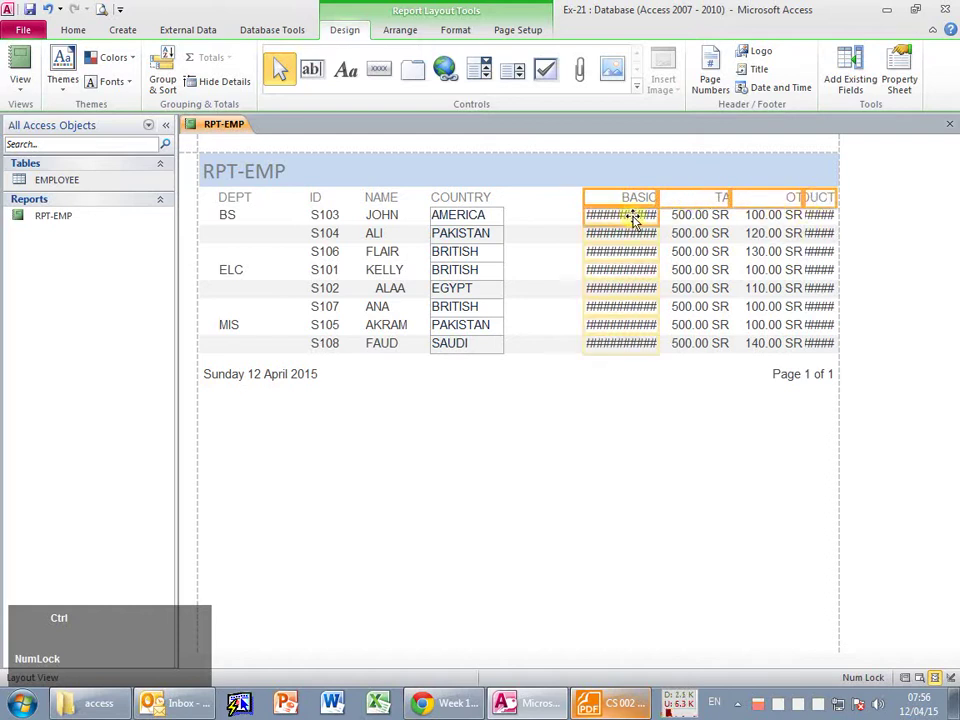
{"action": "left_click", "coordinate": [699, 216], "text": "ctrl"}
{"action": "left_click", "coordinate": [756, 216], "text": "ctrl"}
{"action": "left_click", "coordinate": [820, 217], "text": "ctrl"}
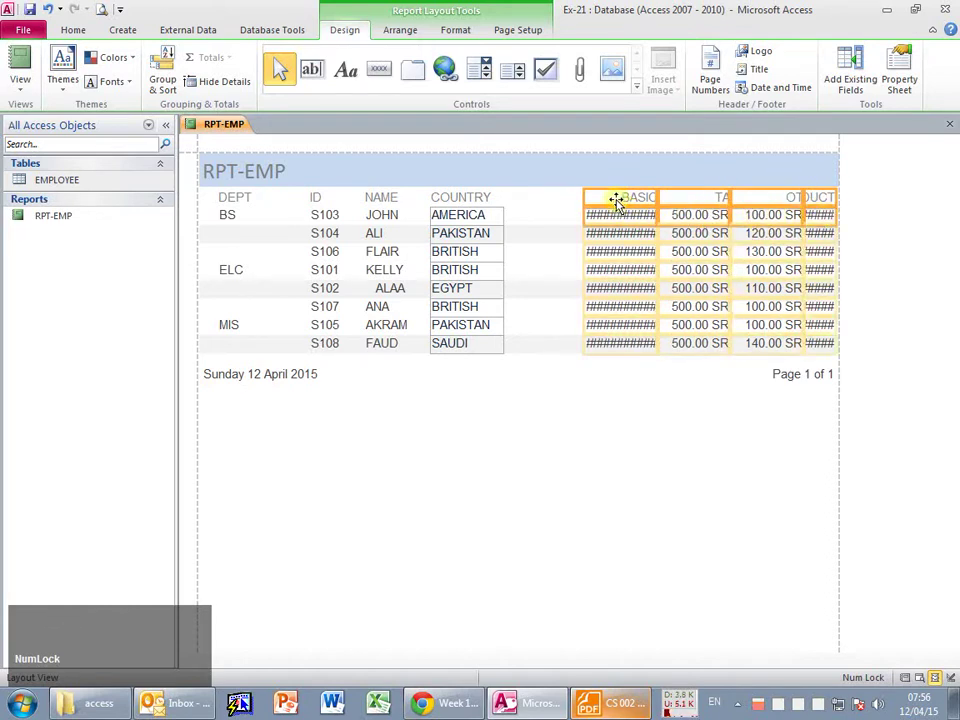
{"action": "left_click_drag", "start_coordinate": [594, 205], "coordinate": [525, 199]}
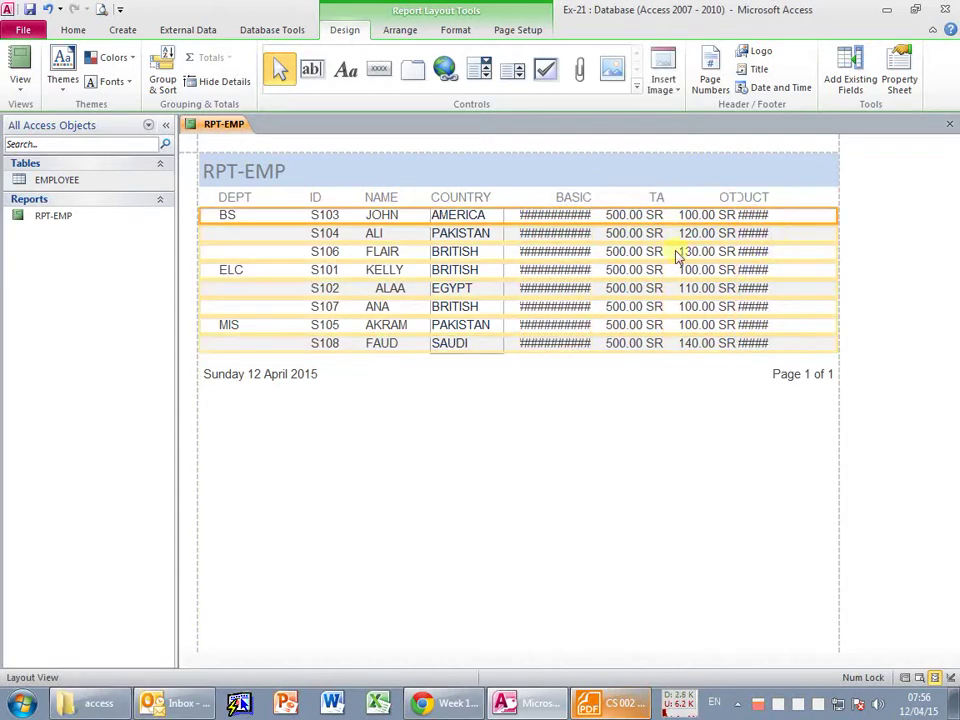
Widen the BASIC value boxes toward the COUNTRY column so the full salary amounts fit.
{"action": "left_click", "coordinate": [549, 195]}
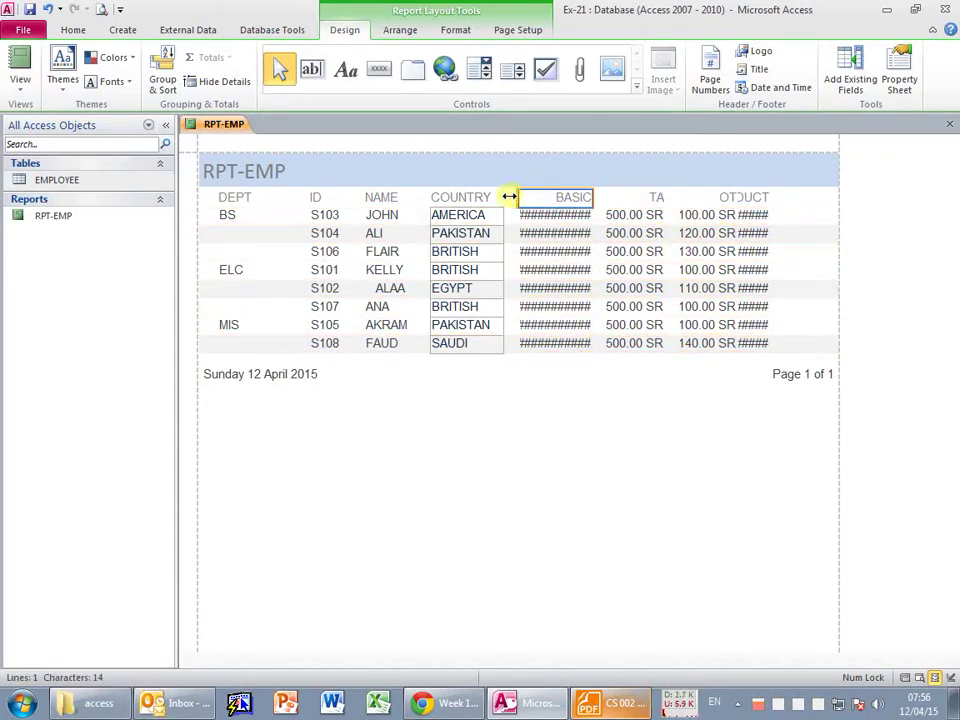
{"action": "left_click", "coordinate": [553, 221]}
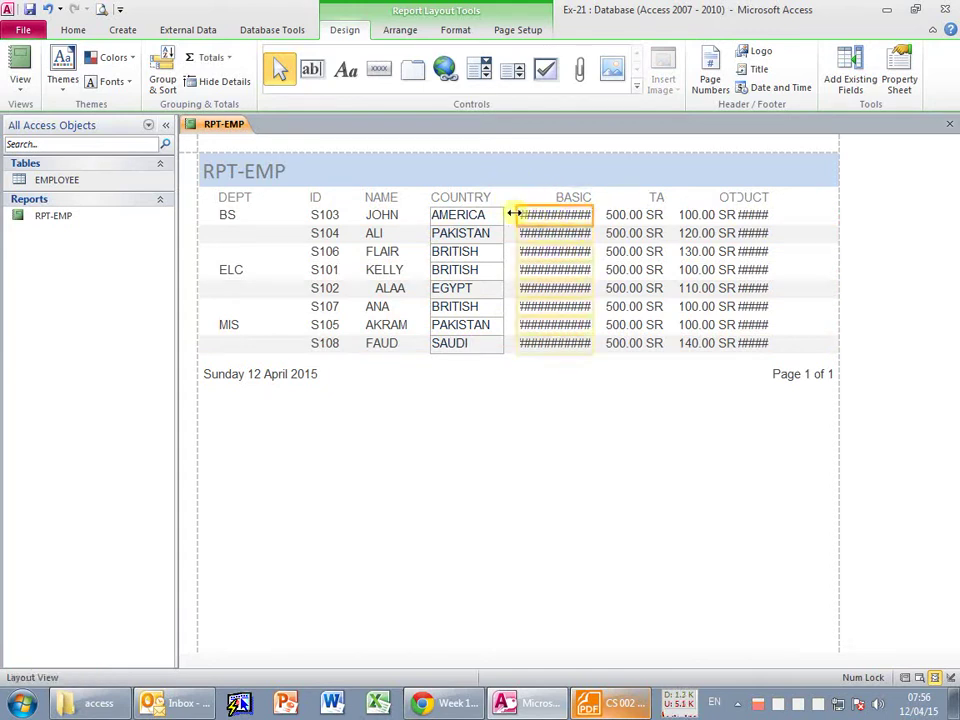
{"action": "left_click", "coordinate": [517, 219]}
{"action": "left_click", "coordinate": [522, 218]}
{"action": "left_click_drag", "start_coordinate": [517, 214], "coordinate": [506, 214]}
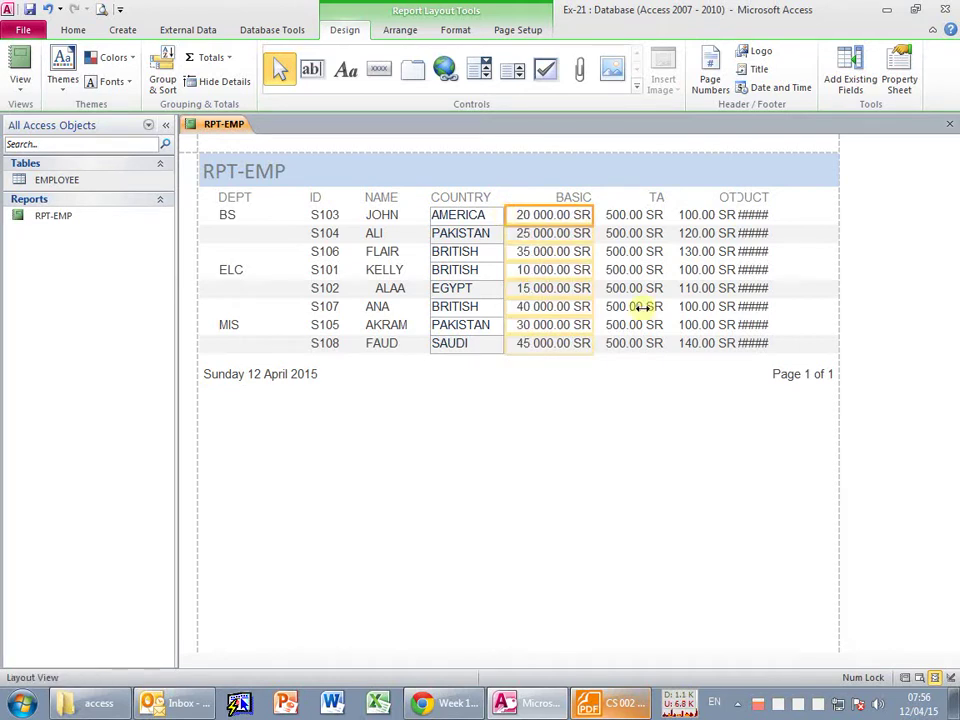
Widen the DEDUCT value boxes so the full deduction amounts fit.
{"action": "left_click", "coordinate": [765, 199]}
{"action": "left_click_drag", "start_coordinate": [767, 197], "coordinate": [809, 212]}
{"action": "left_click", "coordinate": [755, 215]}
{"action": "left_click", "coordinate": [427, 440]}
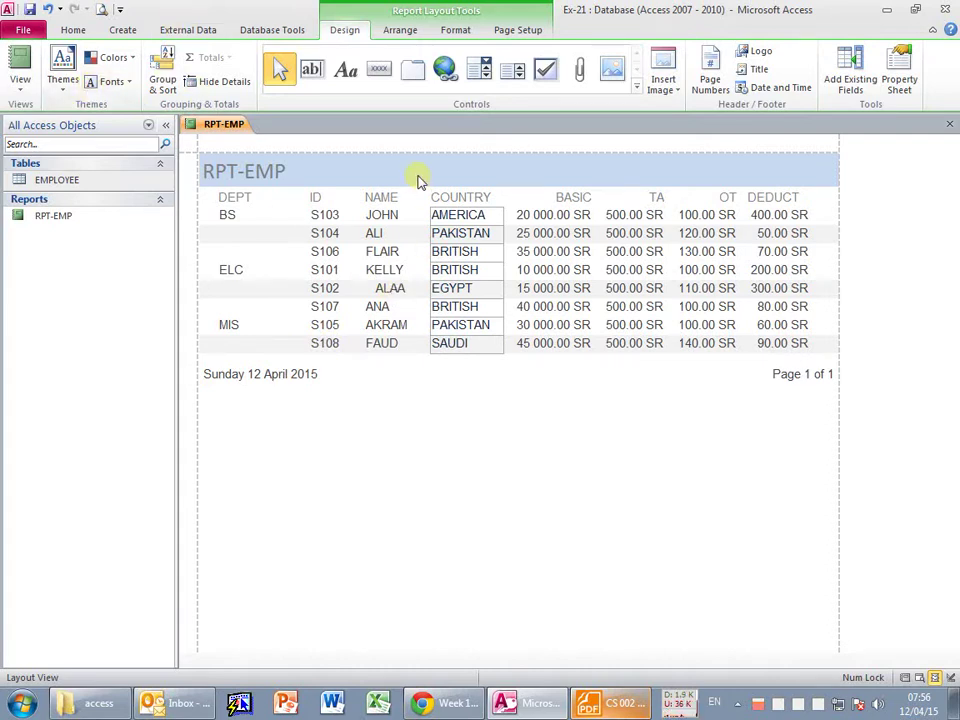
Preview the RPT-EMP report in Report View to examine its columns, and return to Layout View.
{"action": "left_click", "coordinate": [364, 167]}
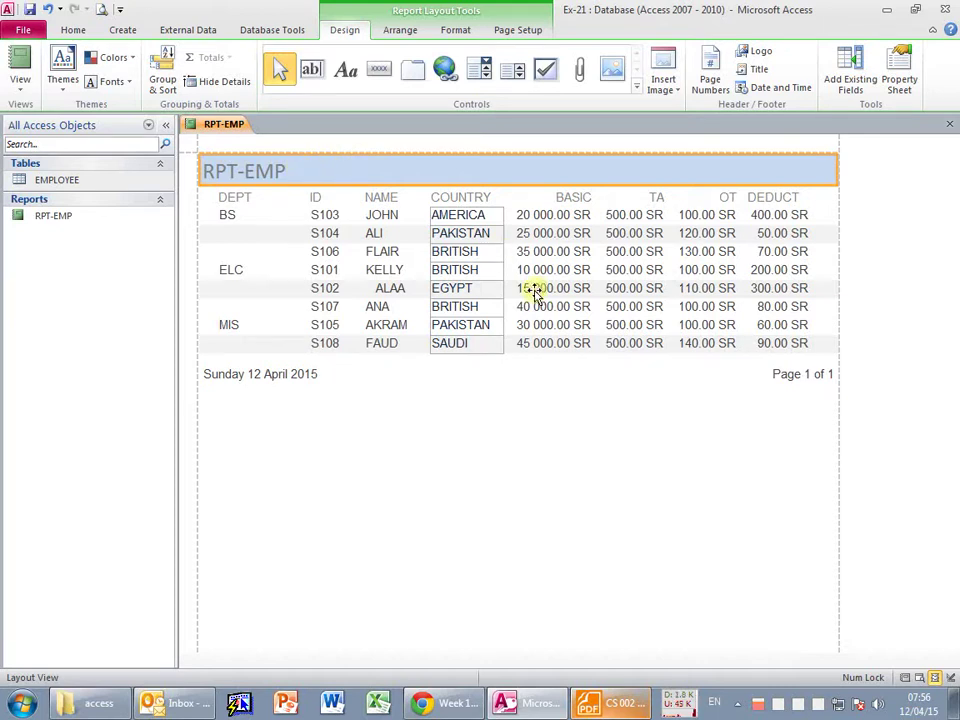
{"action": "left_click", "coordinate": [498, 216]}
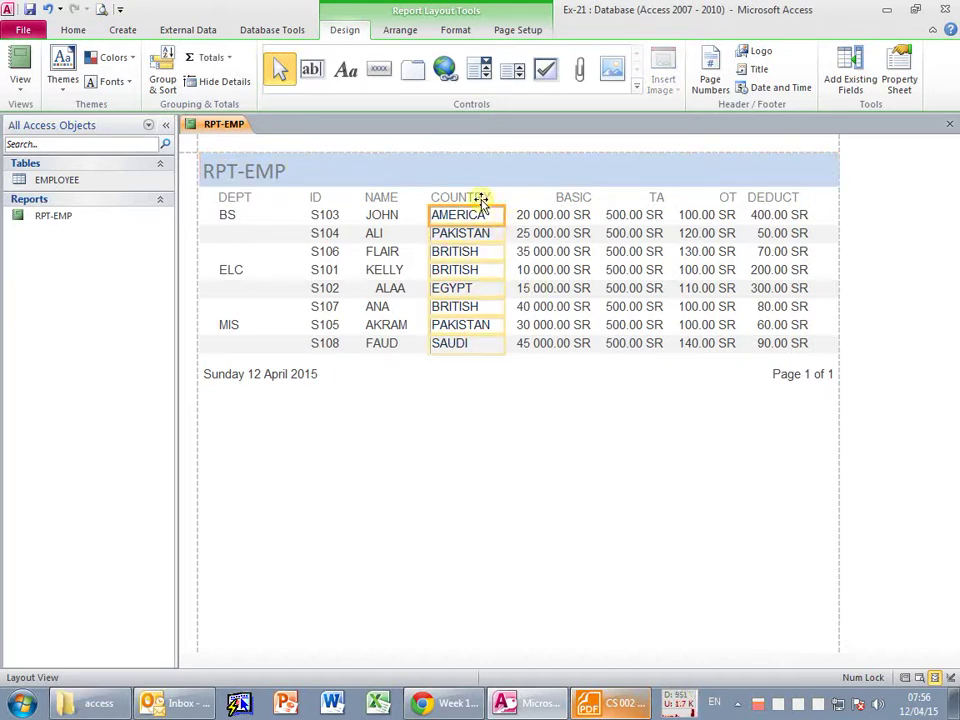
{"action": "left_click", "coordinate": [16, 62]}
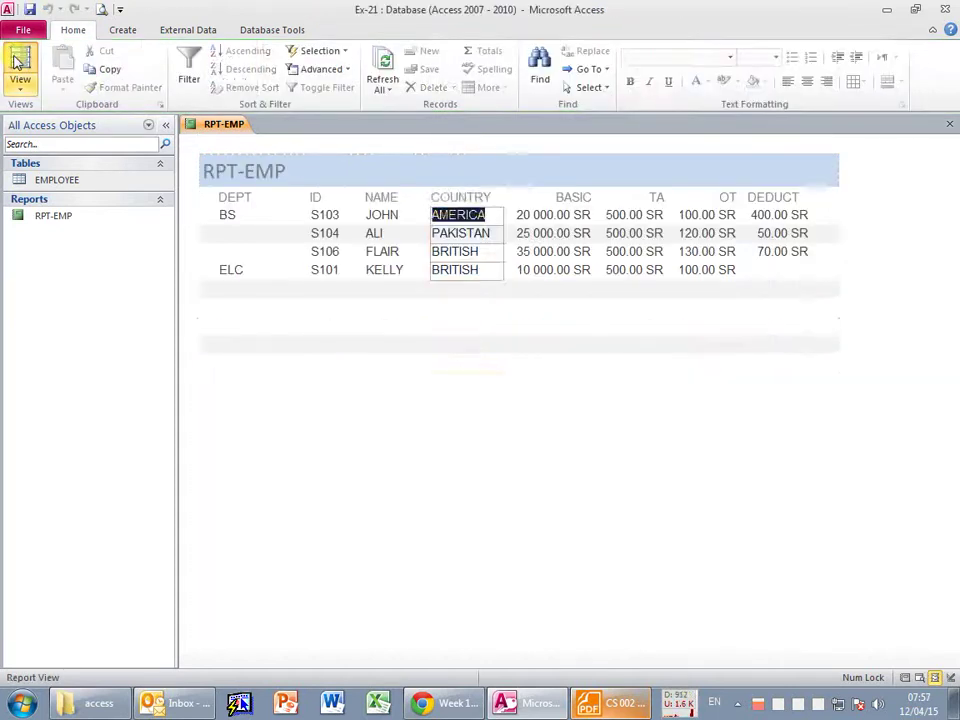
{"action": "left_click", "coordinate": [18, 62]}
{"action": "left_click", "coordinate": [20, 62]}
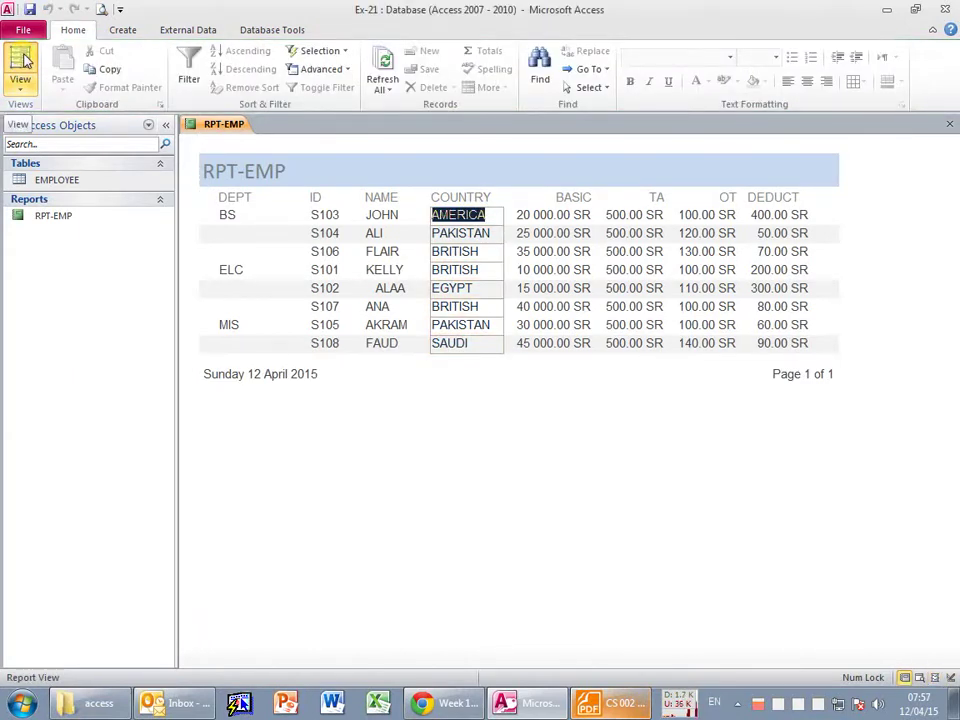
{"action": "left_click", "coordinate": [22, 86]}
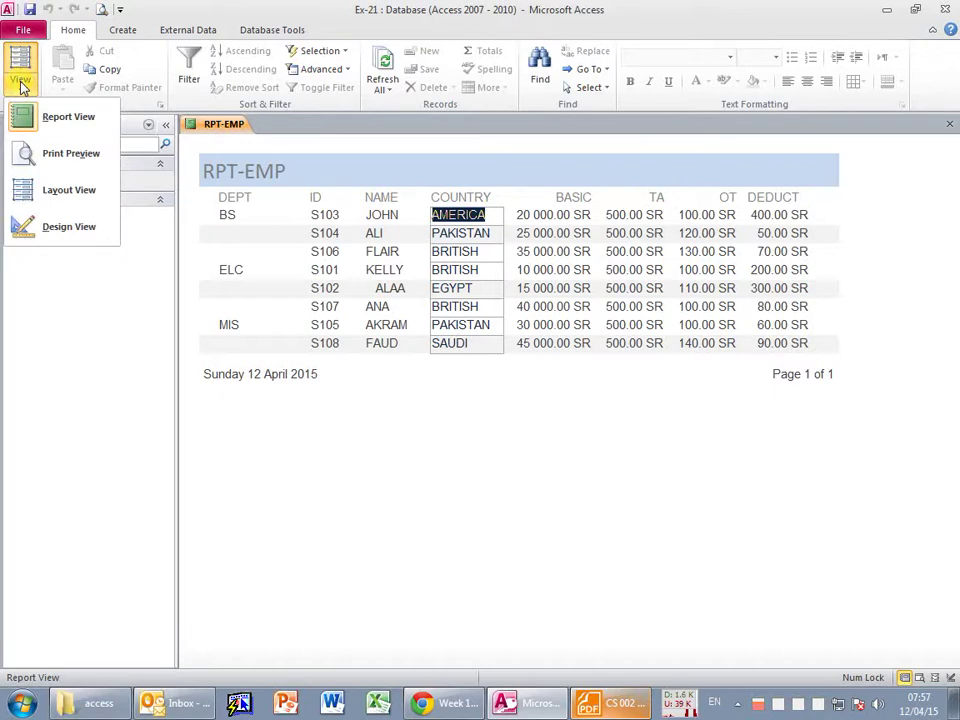
{"action": "left_click", "coordinate": [68, 116]}
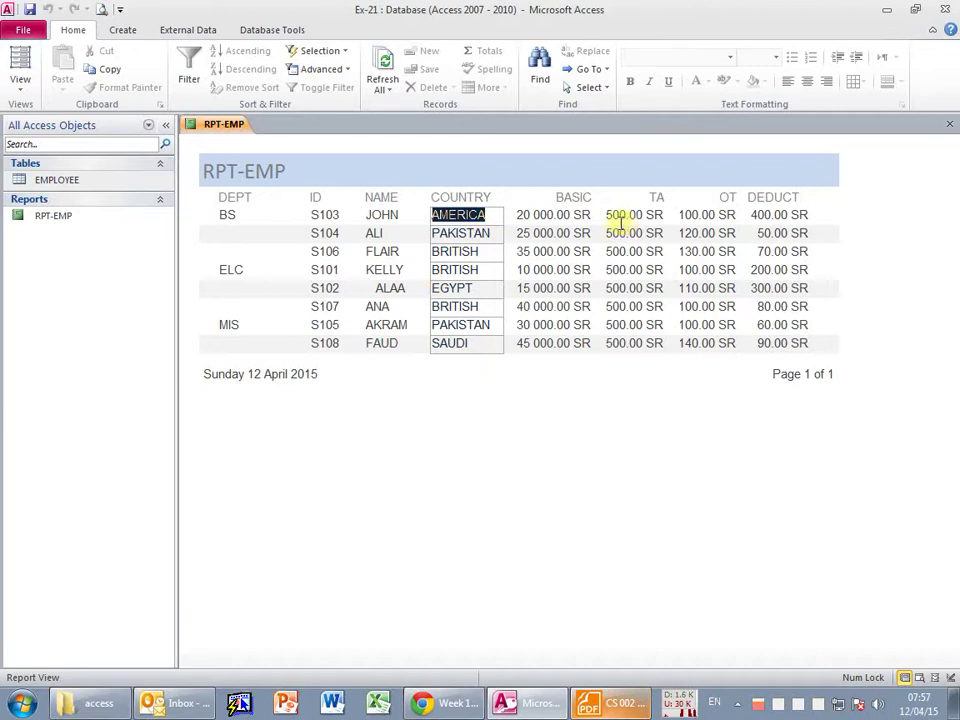
{"action": "left_click", "coordinate": [657, 214]}
{"action": "left_click", "coordinate": [657, 200]}
{"action": "left_click", "coordinate": [20, 68]}
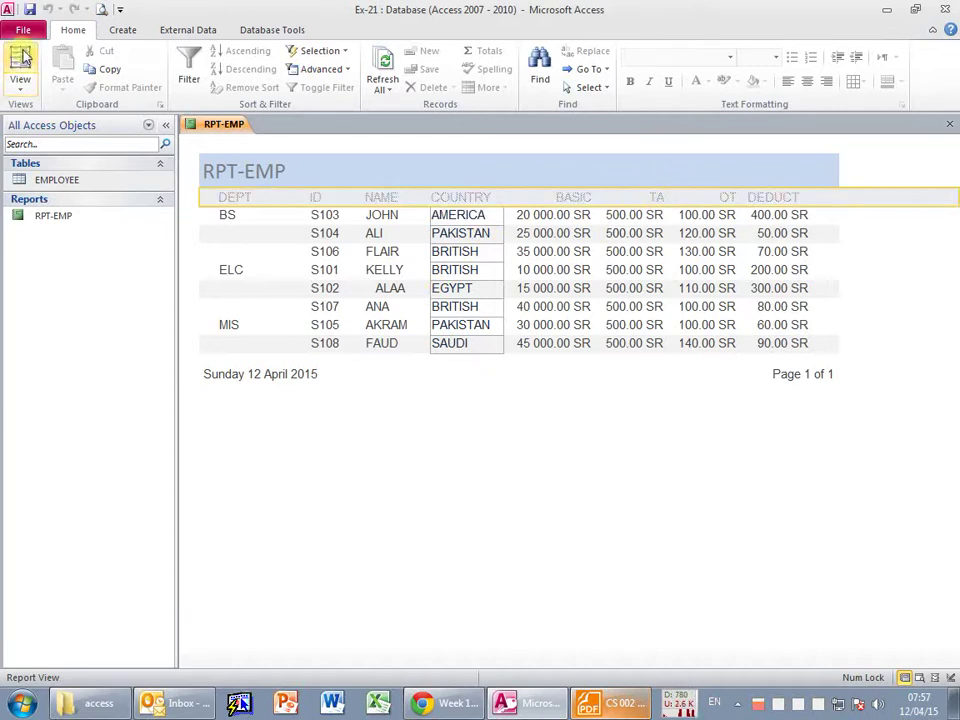
Check the extents of the TA, BASIC, COUNTRY and DEPT headings and value boxes in the report layout.
{"action": "left_click", "coordinate": [652, 200]}
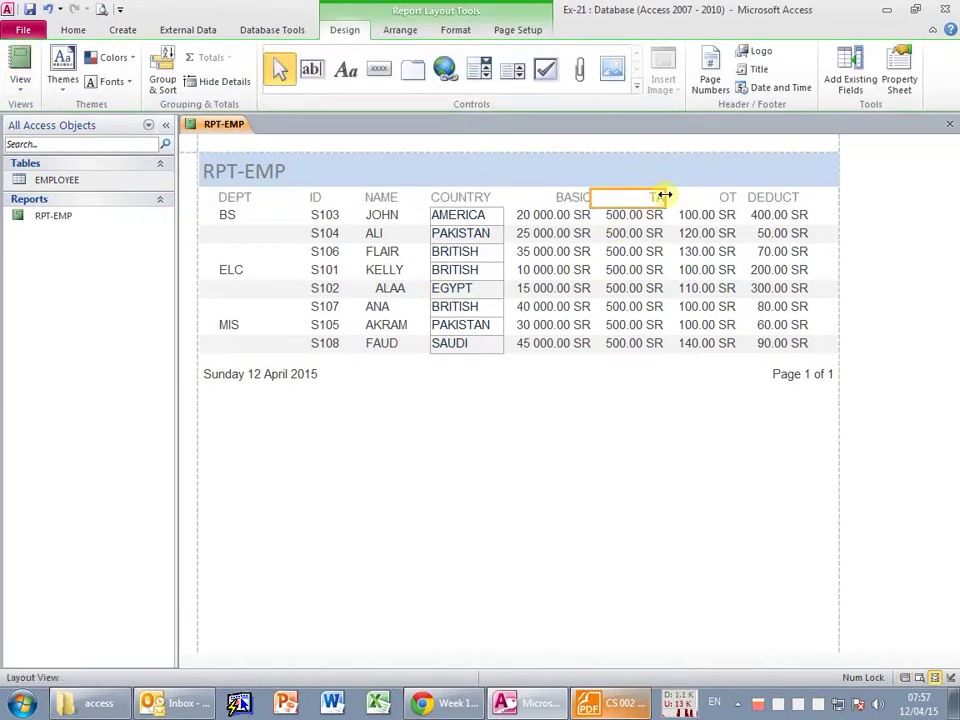
{"action": "left_click", "coordinate": [664, 215]}
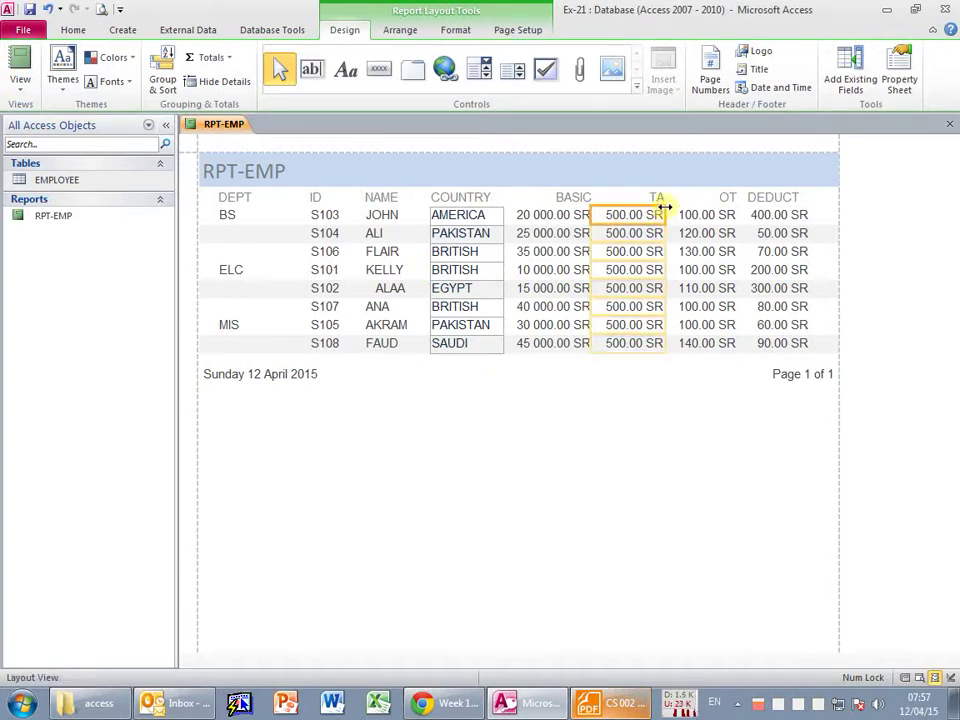
{"action": "left_click", "coordinate": [552, 218]}
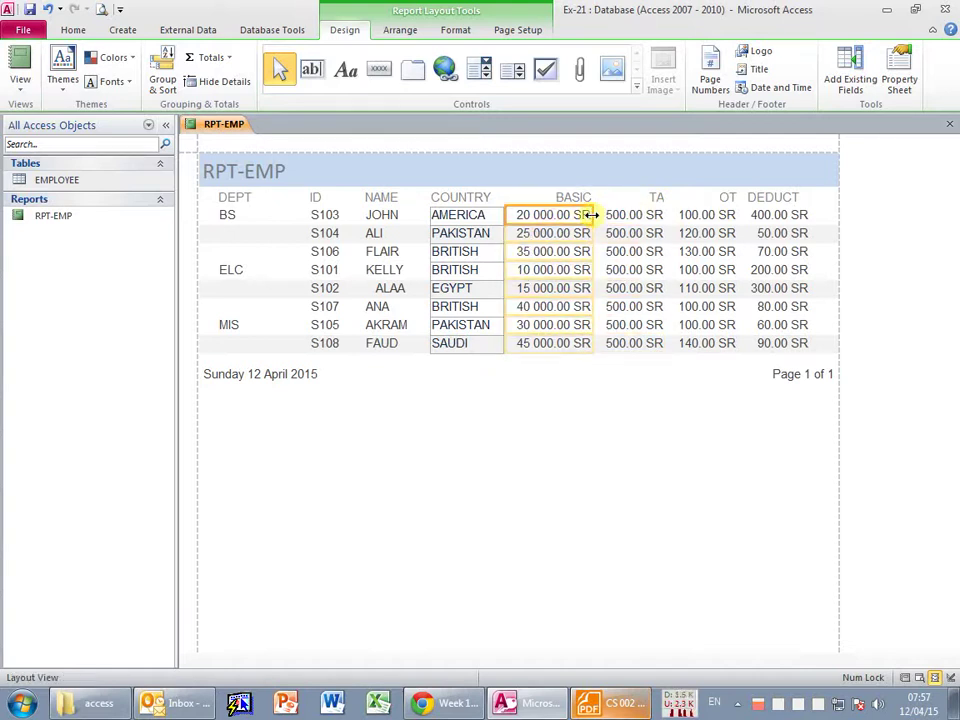
{"action": "left_click", "coordinate": [504, 219]}
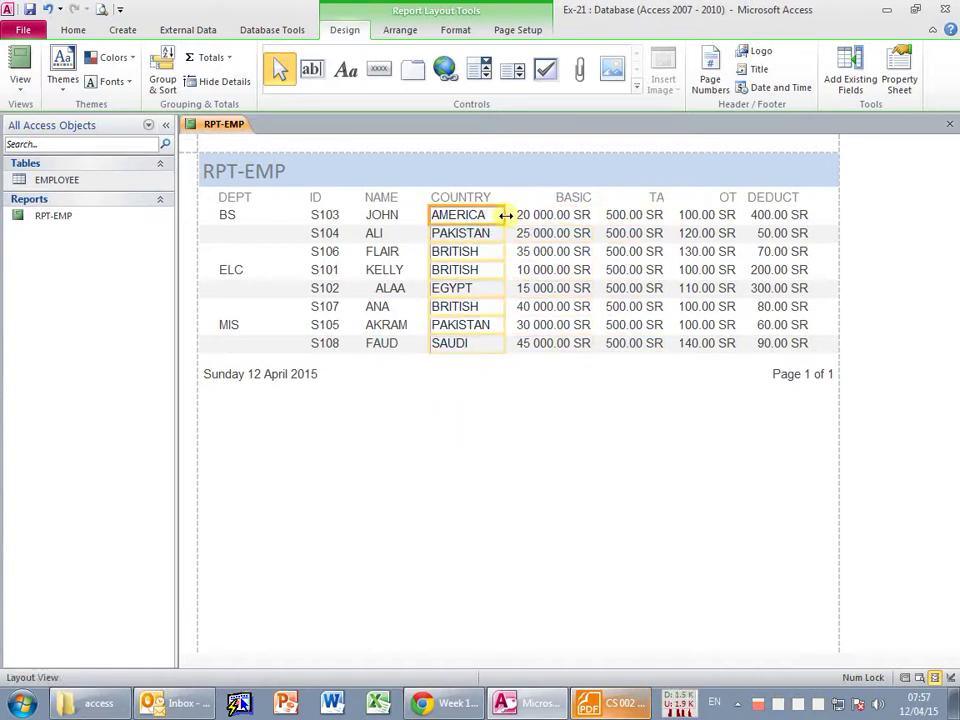
{"action": "left_click", "coordinate": [496, 278]}
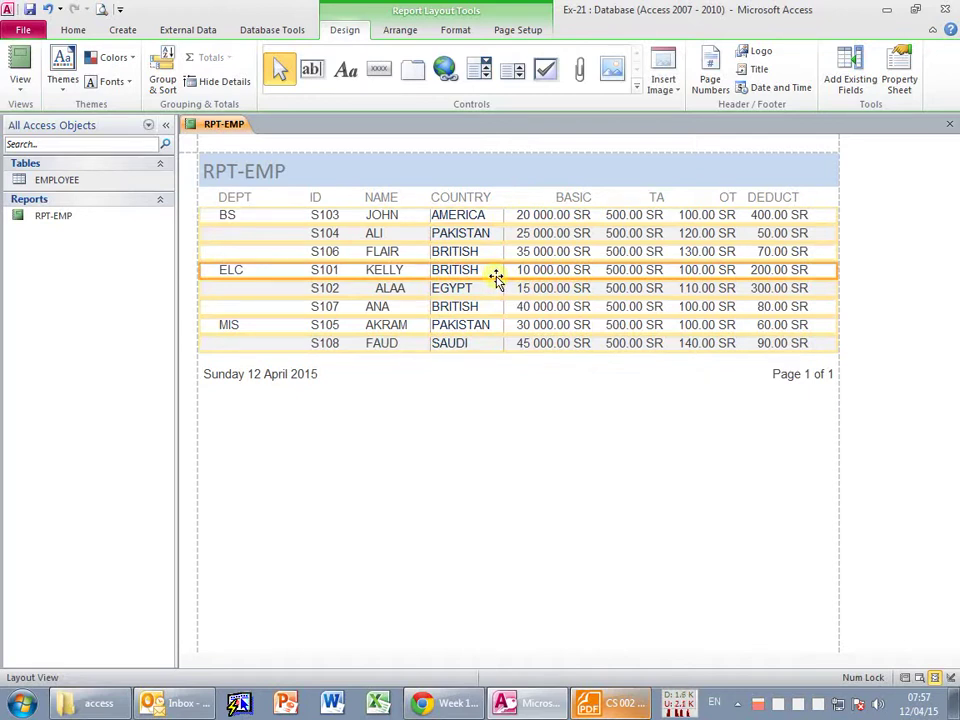
{"action": "left_click", "coordinate": [575, 200]}
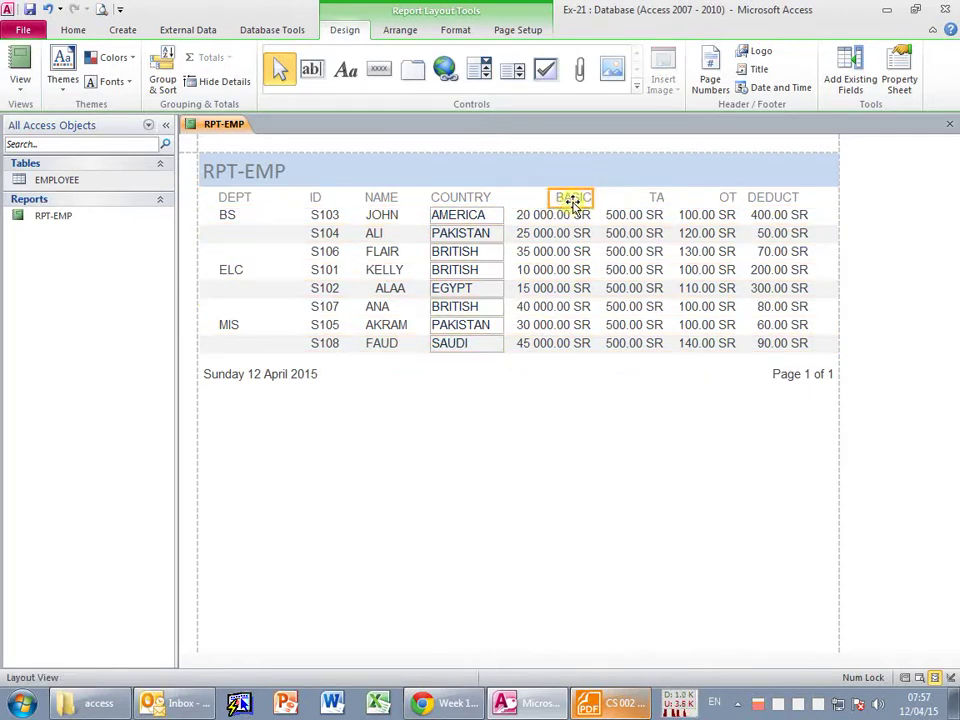
{"action": "left_click", "coordinate": [566, 214]}
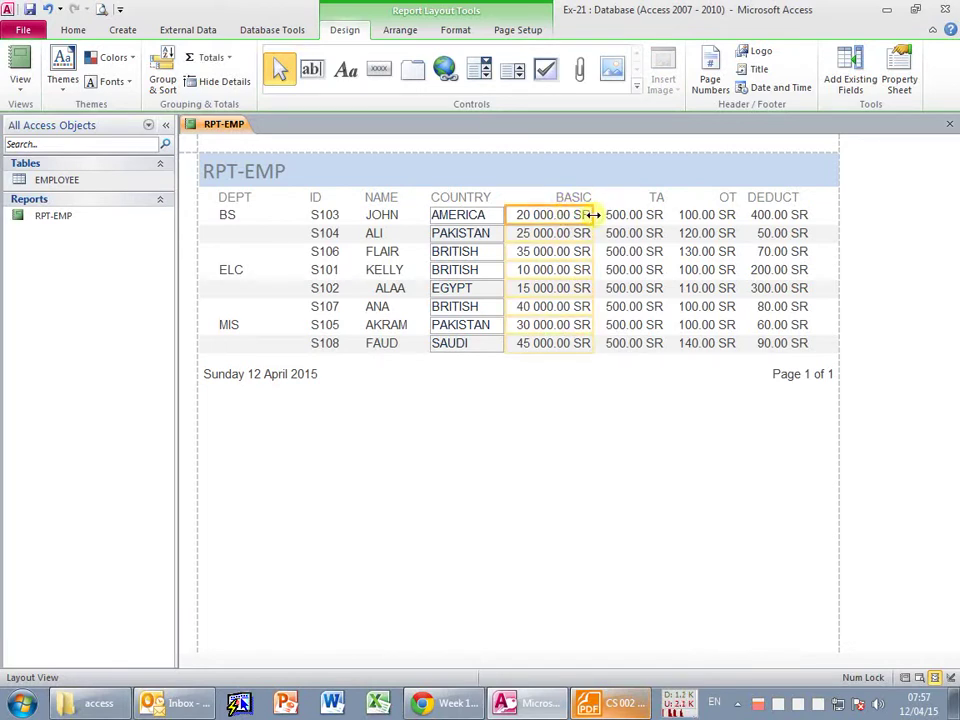
{"action": "left_click", "coordinate": [253, 200]}
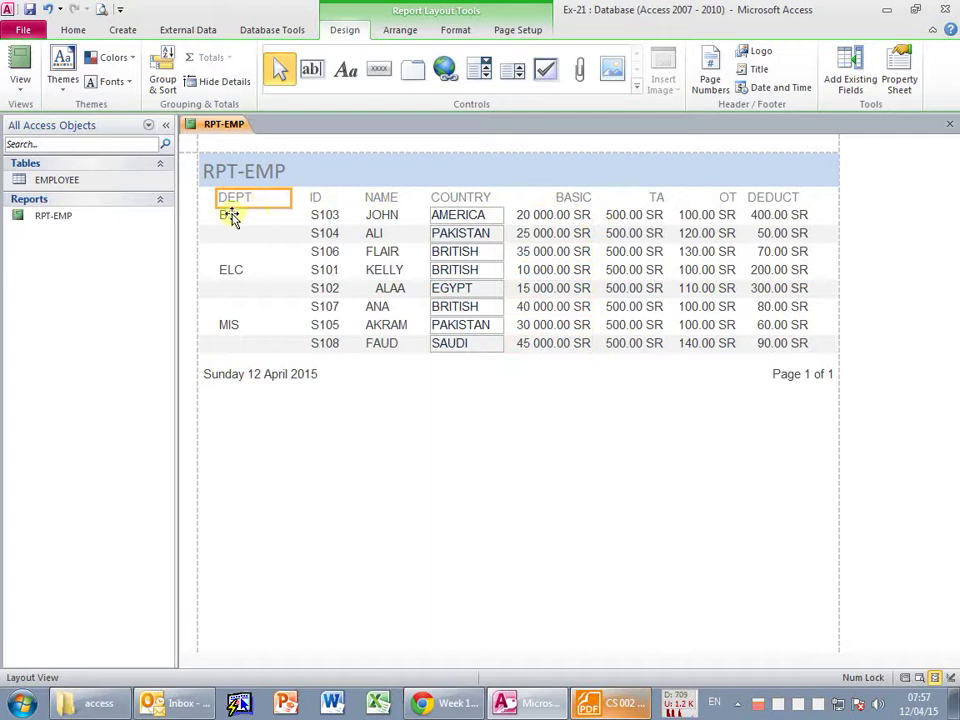
{"action": "left_click", "coordinate": [229, 216]}
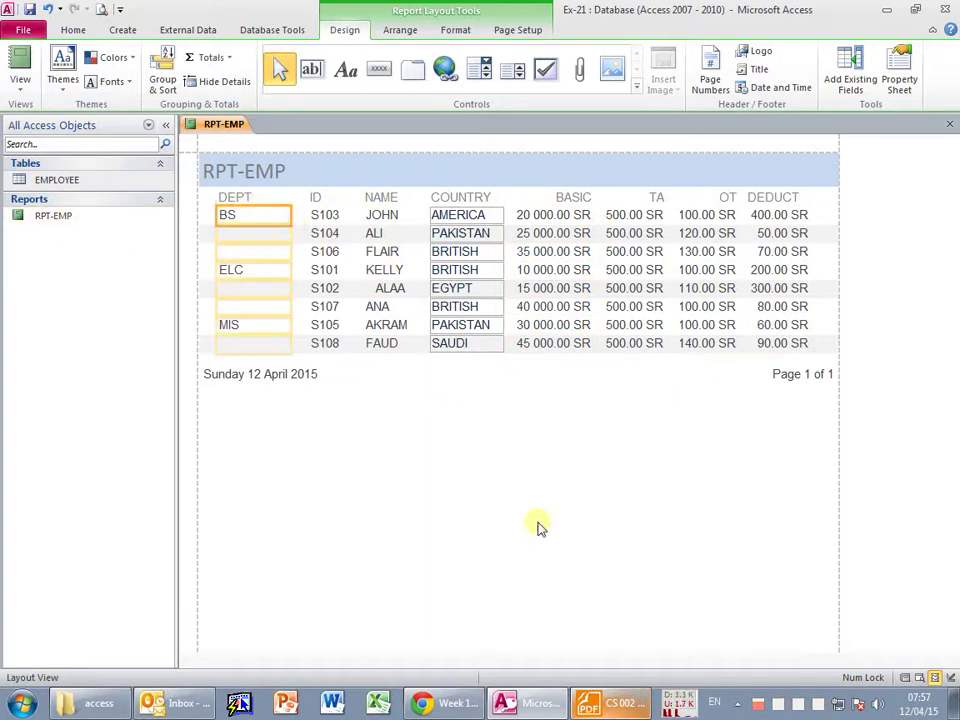
{"action": "left_click", "coordinate": [557, 458]}
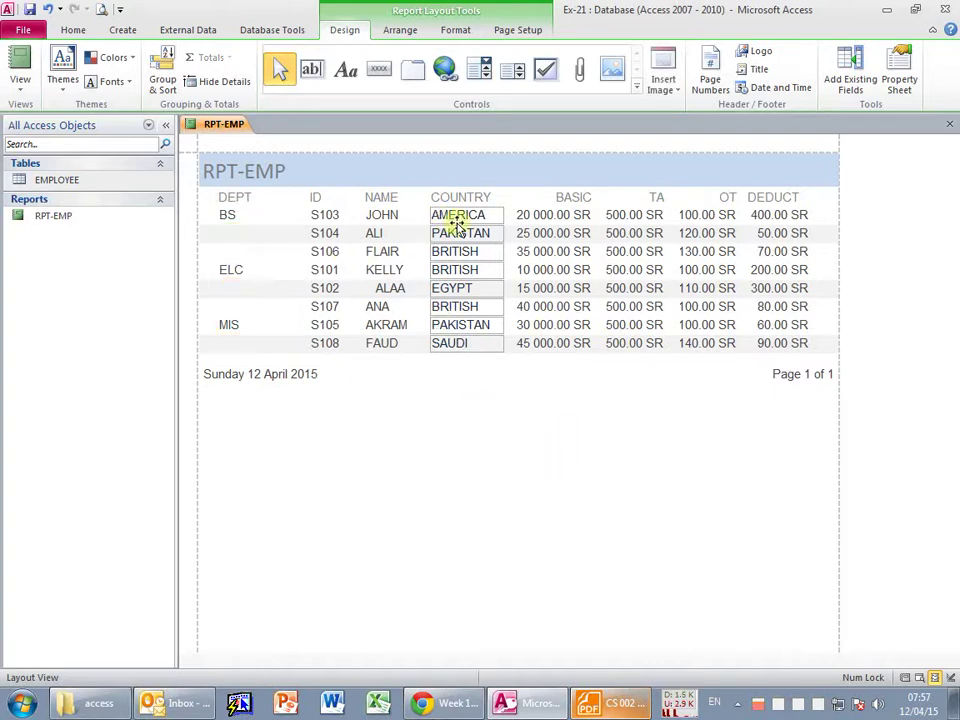
Switch to the exercise PDF in Foxit Reader, highlight the Soft Gray style requirement, and return to the Access report.
{"action": "left_click", "coordinate": [63, 80]}
{"action": "key", "text": "alt+Tab"}
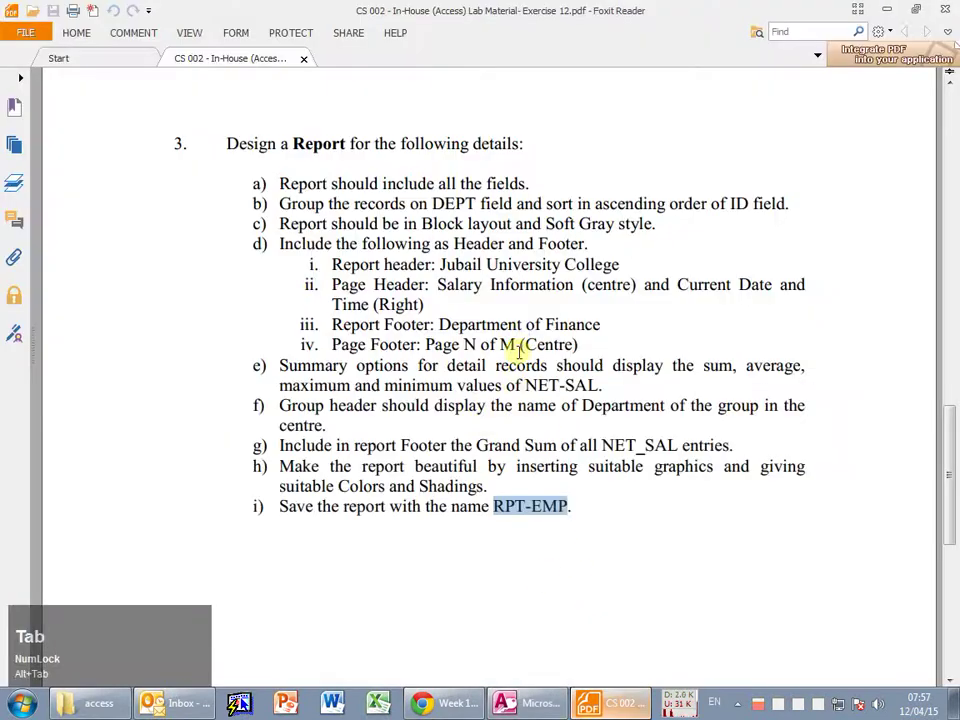
{"action": "left_click_drag", "start_coordinate": [546, 221], "coordinate": [643, 221]}
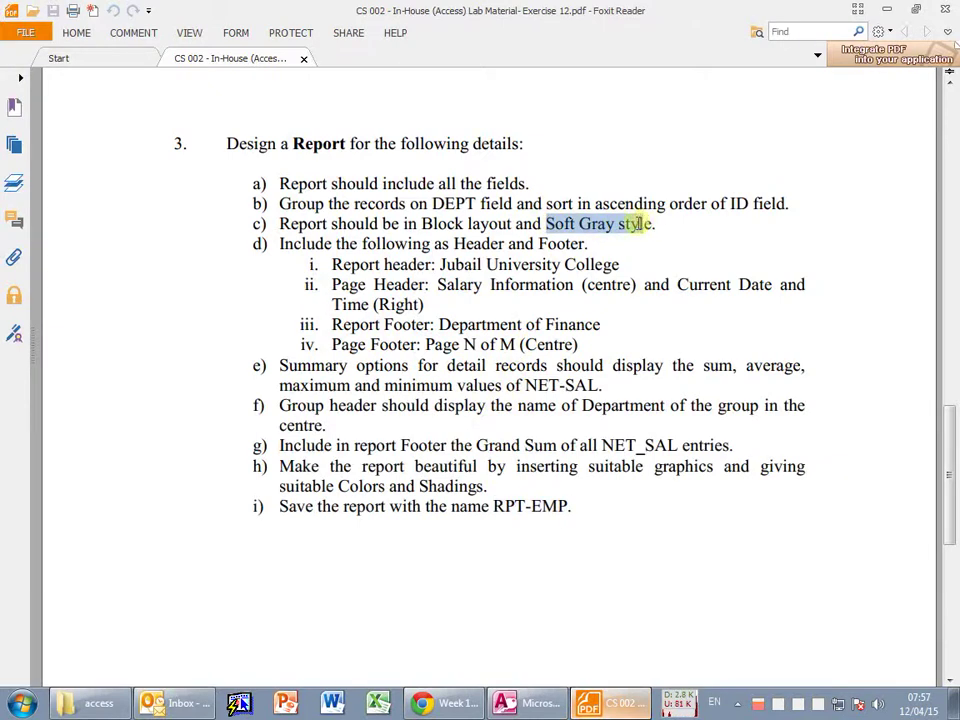
{"action": "key", "text": "alt+Tab"}
Try the built-in theme with a plain gray header band on the report.
{"action": "left_click", "coordinate": [62, 82]}
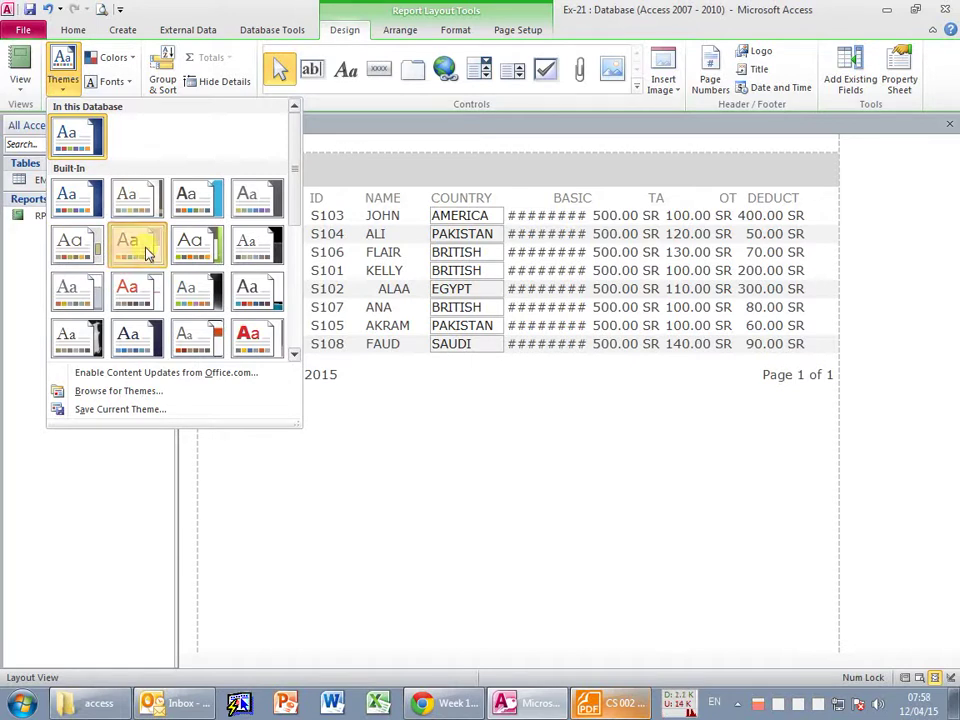
{"action": "left_click", "coordinate": [129, 242]}
{"action": "left_click", "coordinate": [62, 70]}
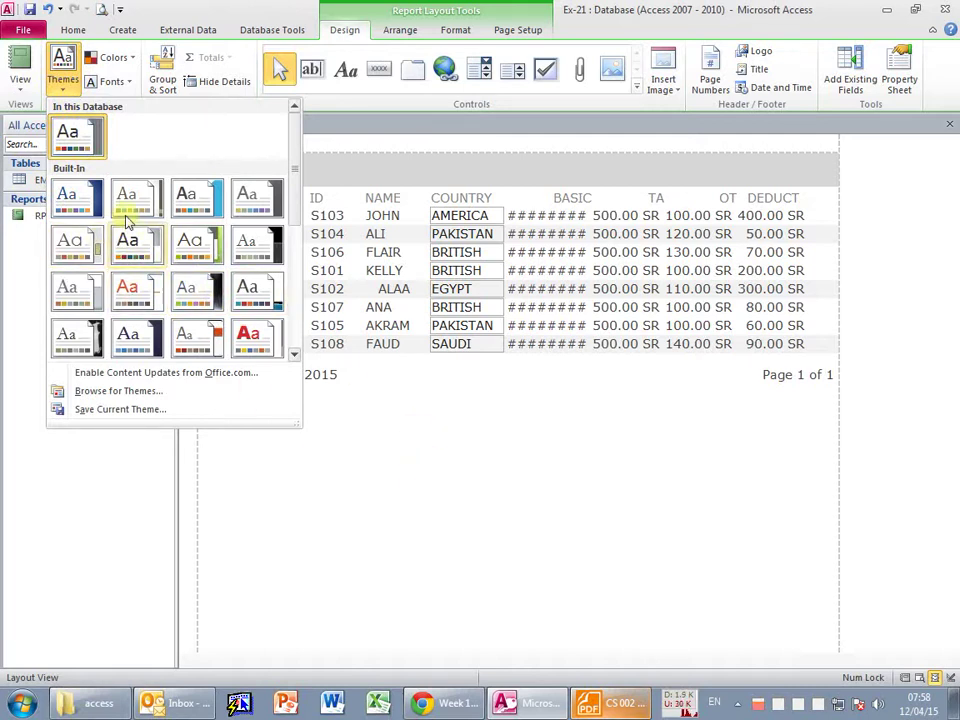
{"action": "left_click", "coordinate": [597, 500]}
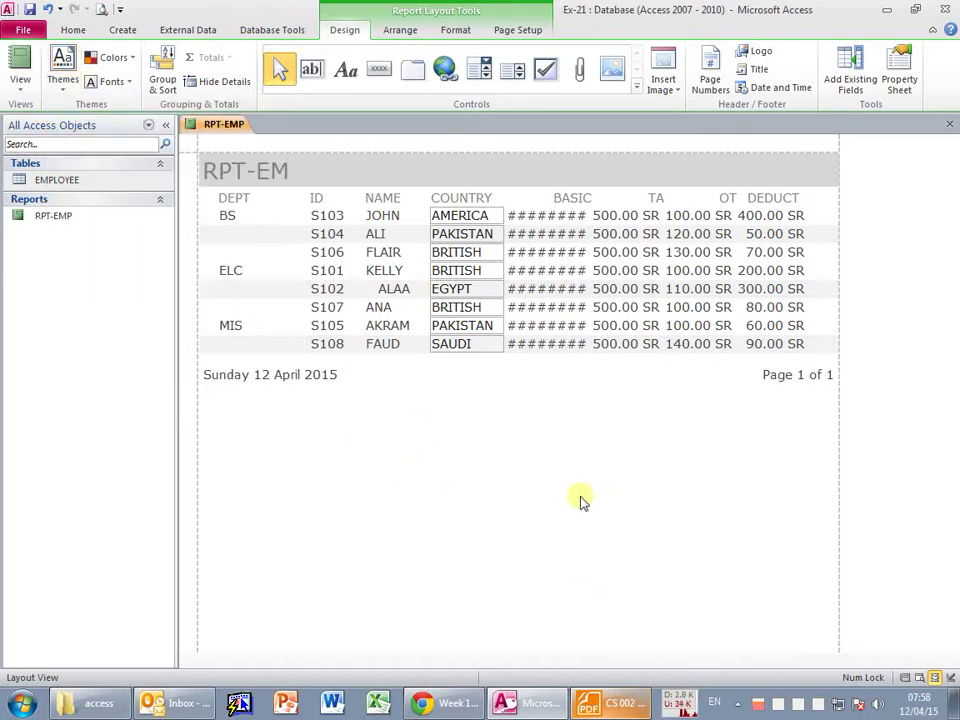
Apply the built-in theme with a lavender-gray header band and serif lettering to the report.
{"action": "left_click", "coordinate": [722, 199]}
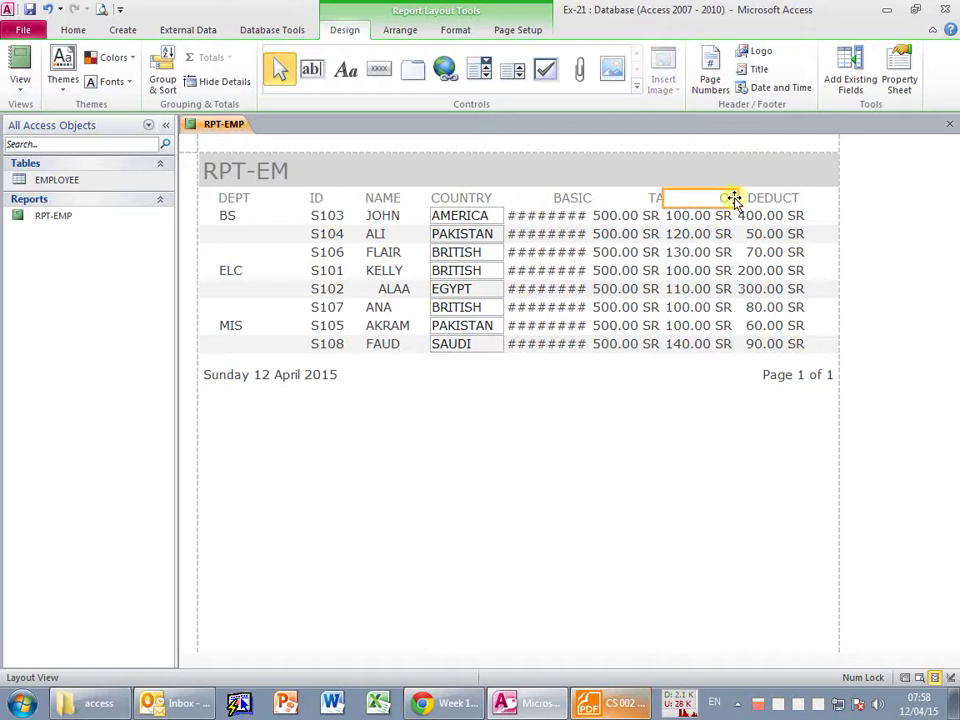
{"action": "left_click", "coordinate": [605, 415]}
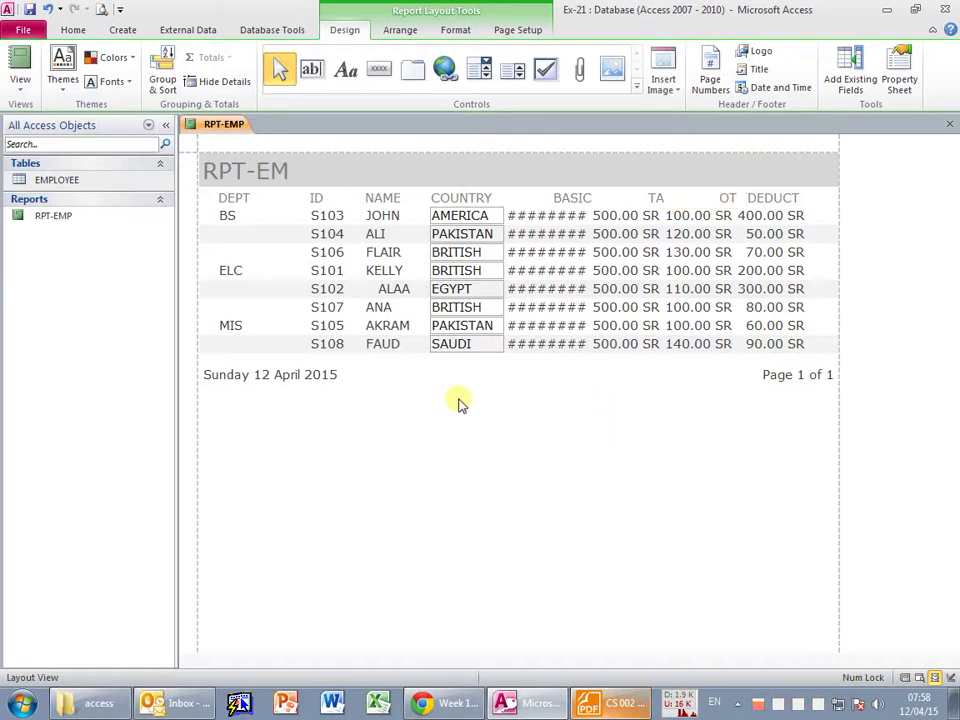
{"action": "left_click", "coordinate": [79, 90]}
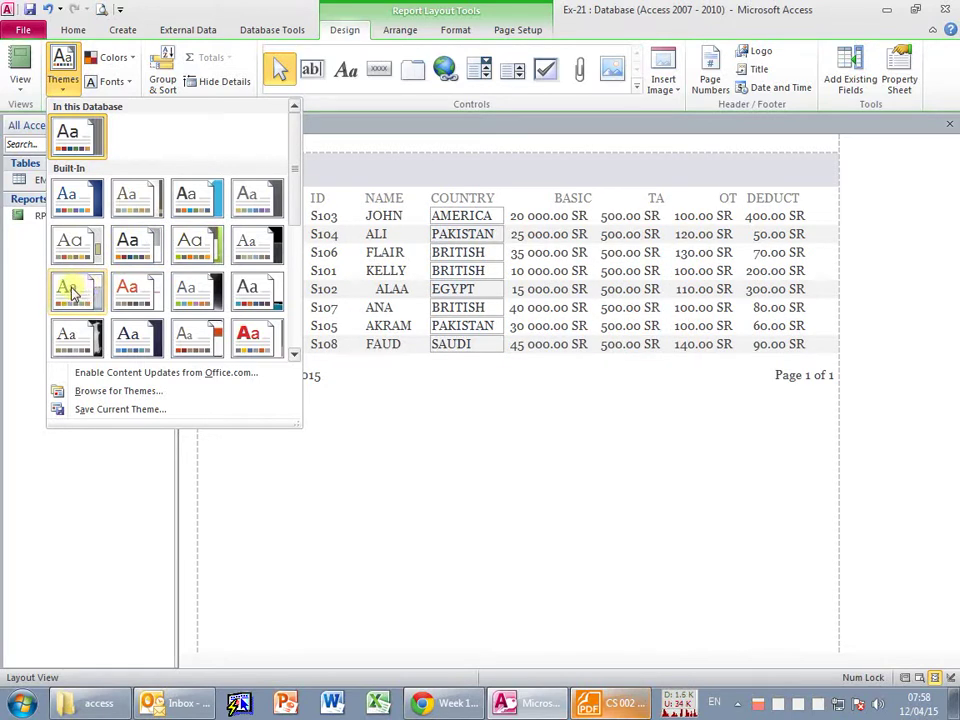
{"action": "left_click", "coordinate": [72, 293]}
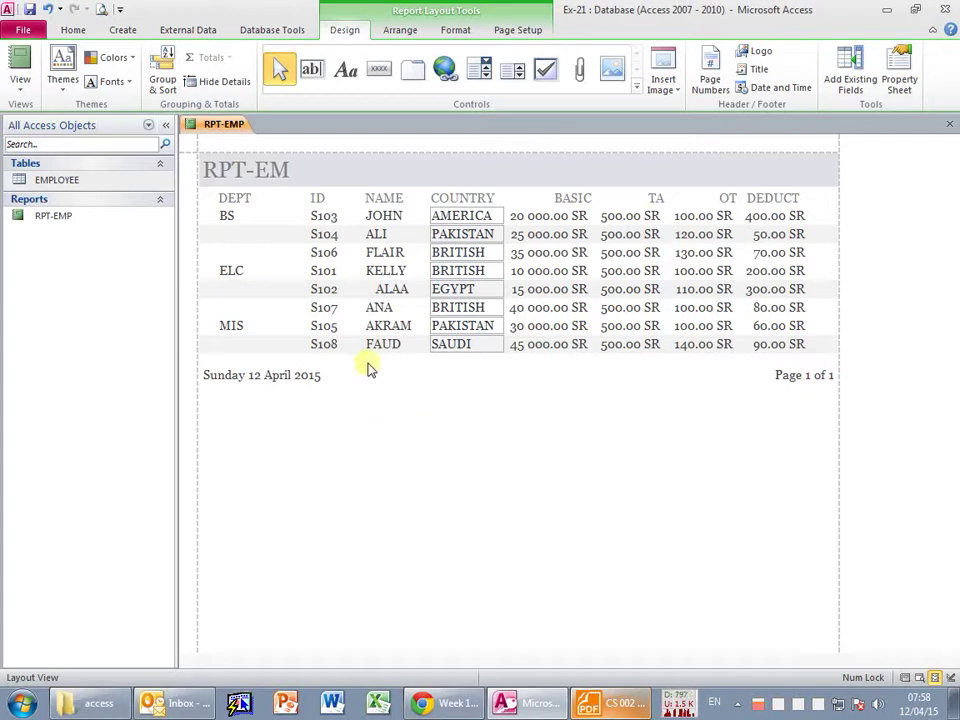
Check the header and footer requirements in the exercise PDF, and expand the Access report's Report Footer section to about 1 cm in Design View.
{"action": "key", "text": "alt+Tab"}
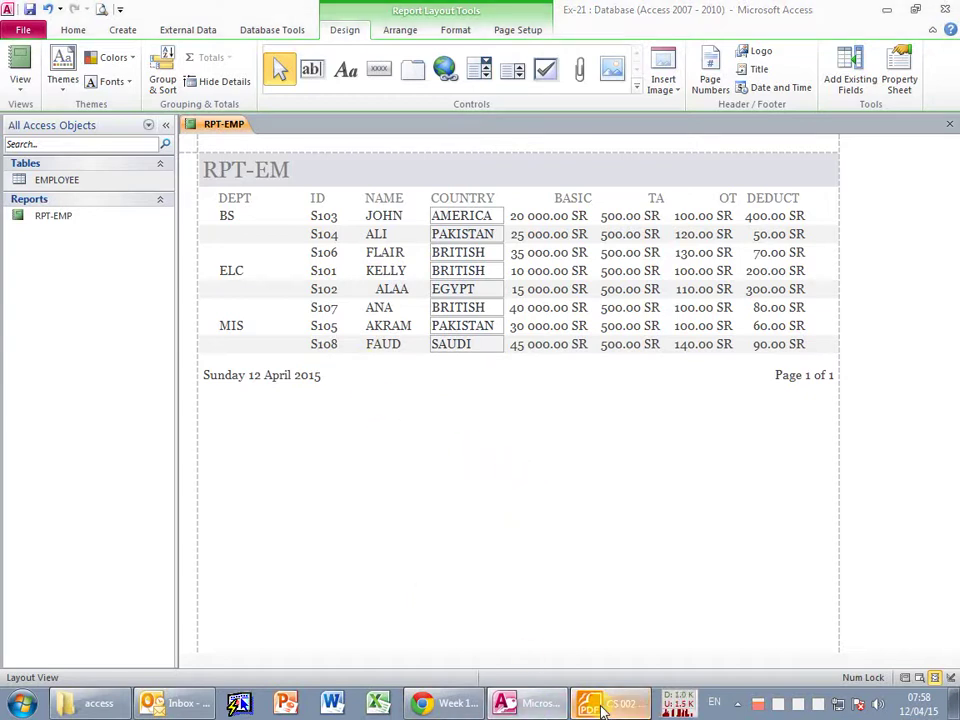
{"action": "left_click", "coordinate": [305, 243]}
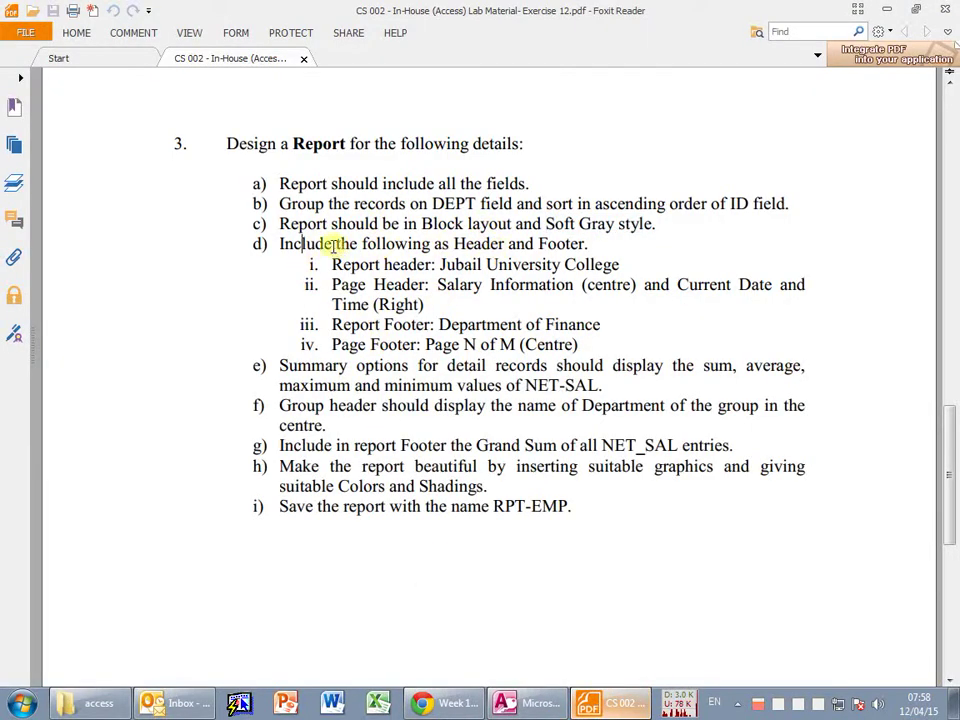
{"action": "key", "text": "alt+Tab"}
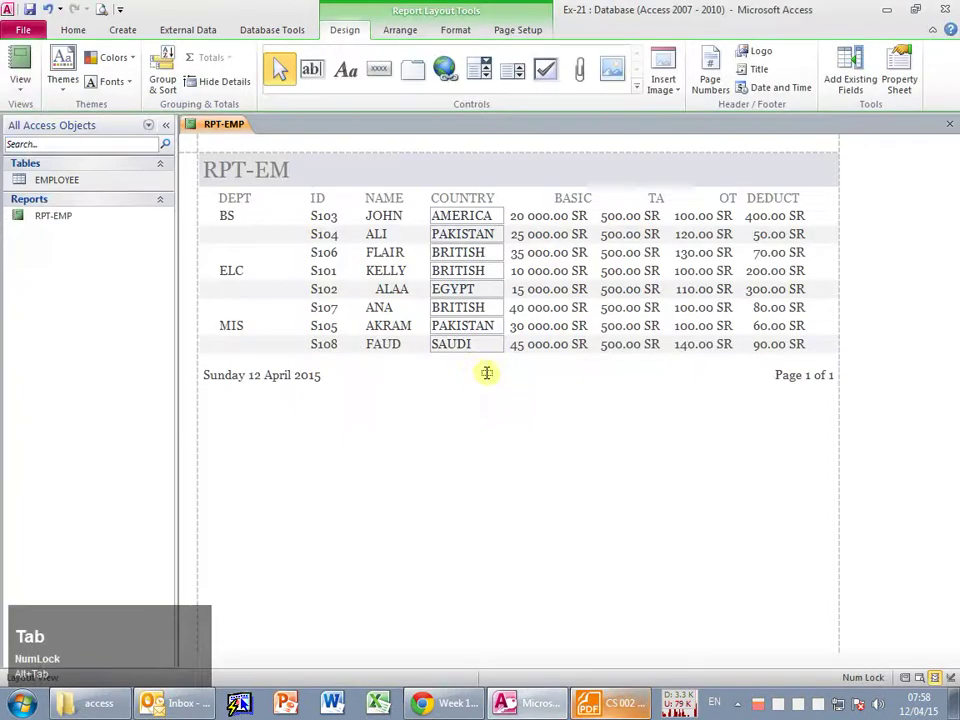
{"action": "left_click", "coordinate": [22, 62]}
{"action": "left_click", "coordinate": [20, 82]}
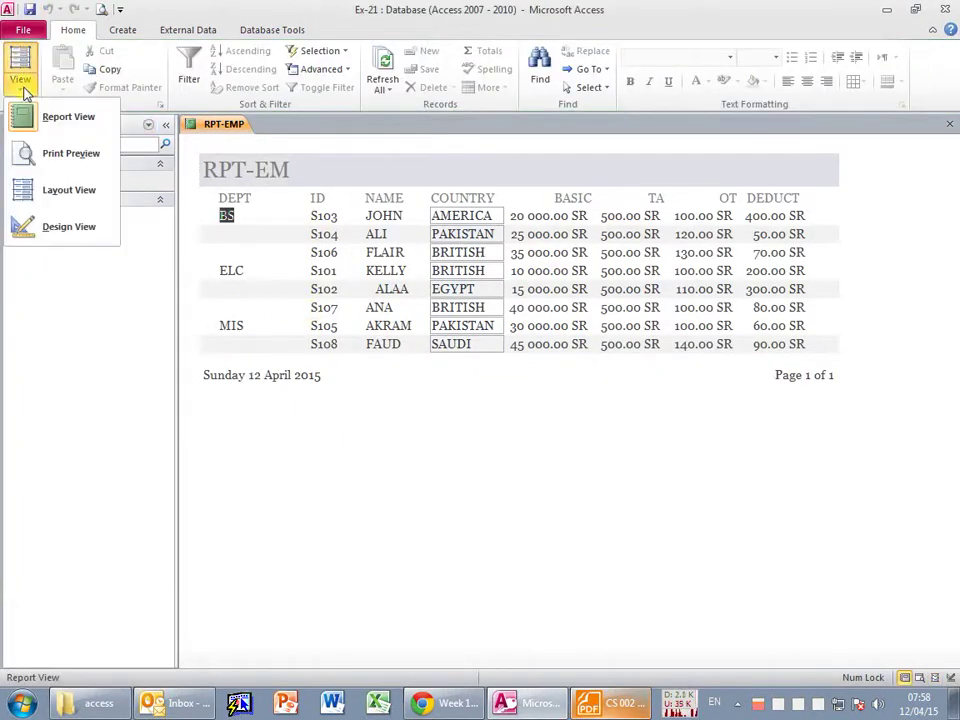
{"action": "left_click", "coordinate": [55, 228]}
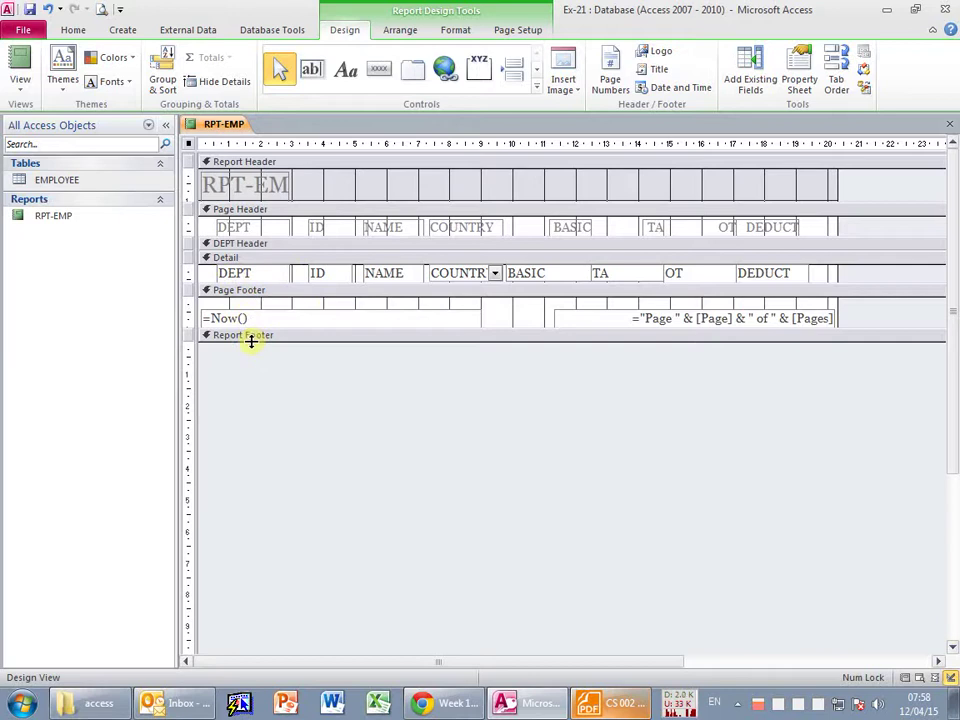
{"action": "left_click_drag", "start_coordinate": [251, 341], "coordinate": [251, 379]}
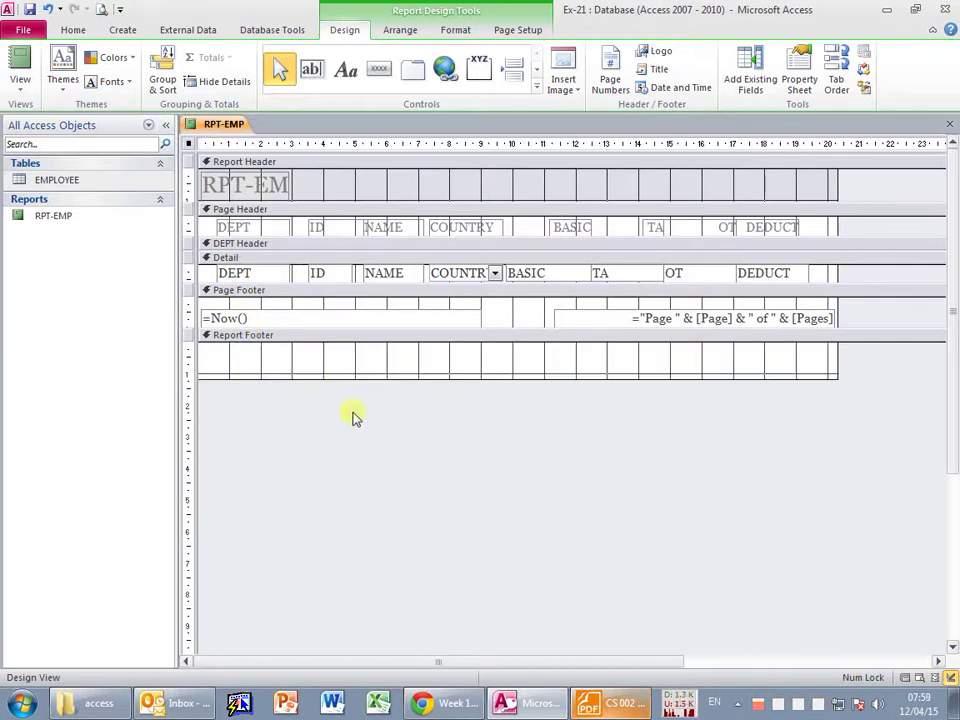
Copy the report header text "Jubail University College" from the exercise PDF in Foxit Reader and return to the Access report design.
{"action": "key", "text": "alt+Tab"}
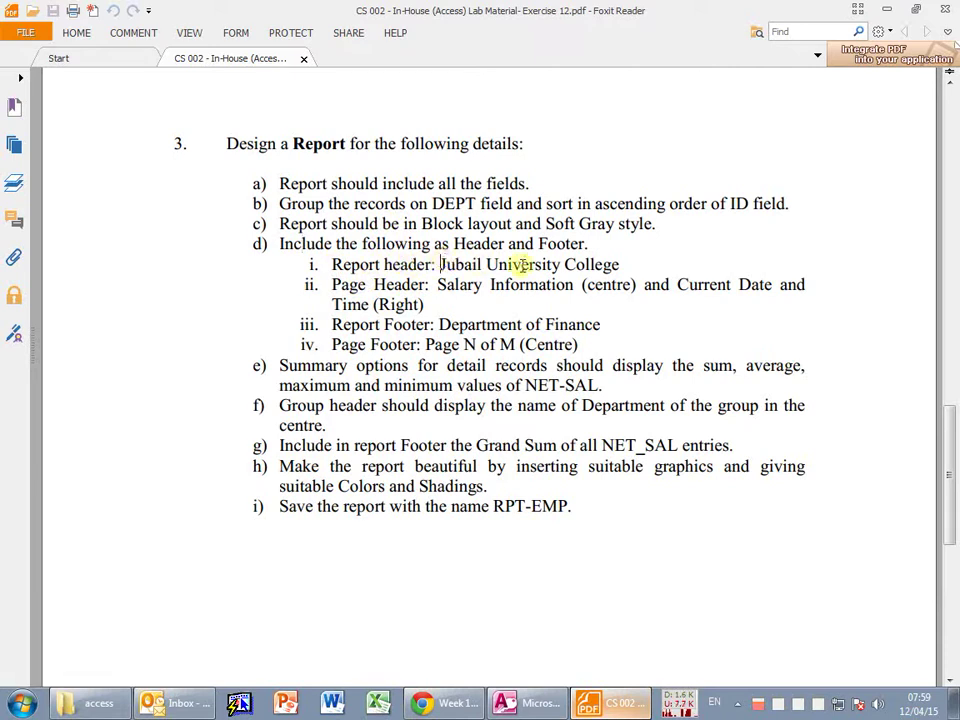
{"action": "left_click_drag", "start_coordinate": [440, 265], "coordinate": [610, 263]}
{"action": "key", "text": "ctrl+c"}
{"action": "key", "text": "alt+Tab"}
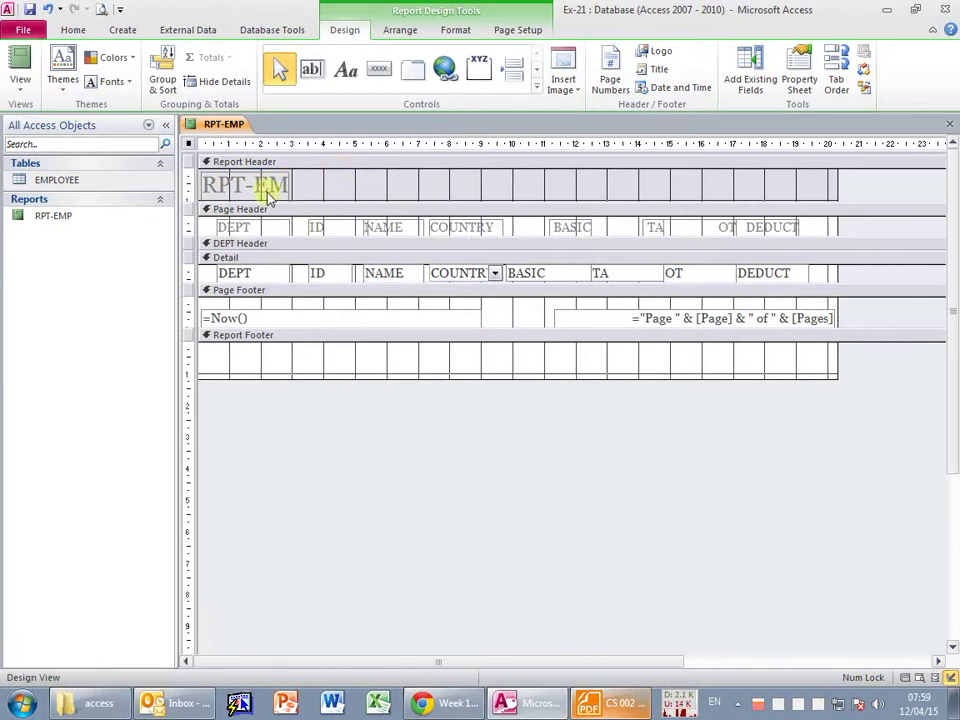
Replace the Report Header title with the copied text "Jubail University College".
{"action": "left_click", "coordinate": [212, 185]}
{"action": "left_click", "coordinate": [214, 184]}
{"action": "left_click_drag", "start_coordinate": [205, 184], "coordinate": [302, 185]}
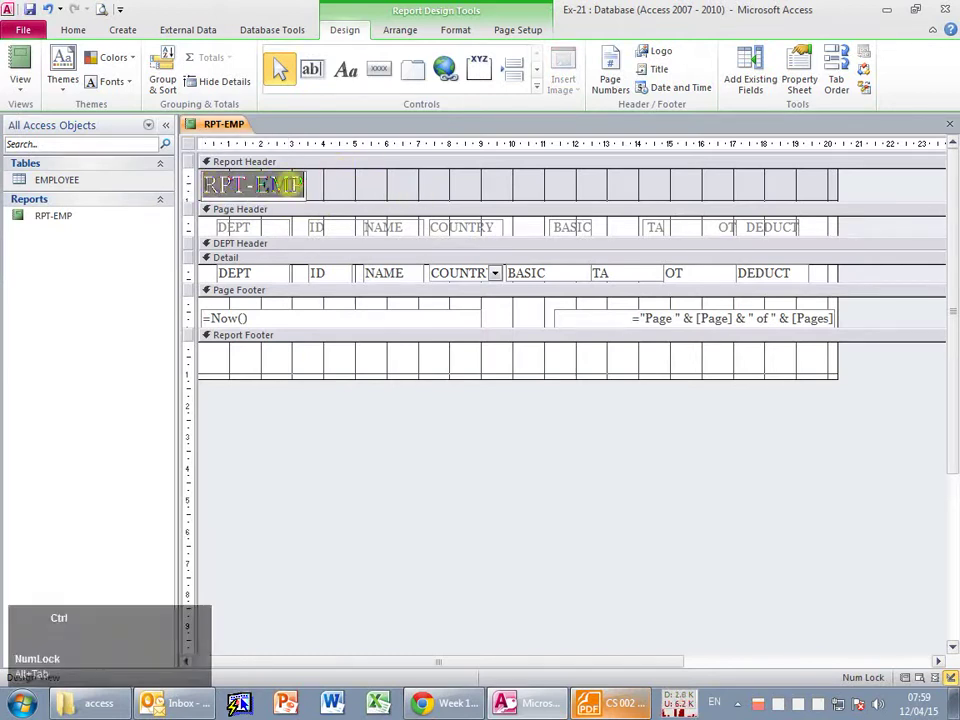
{"action": "key", "text": "ctrl+v"}
{"action": "key", "text": "Return"}
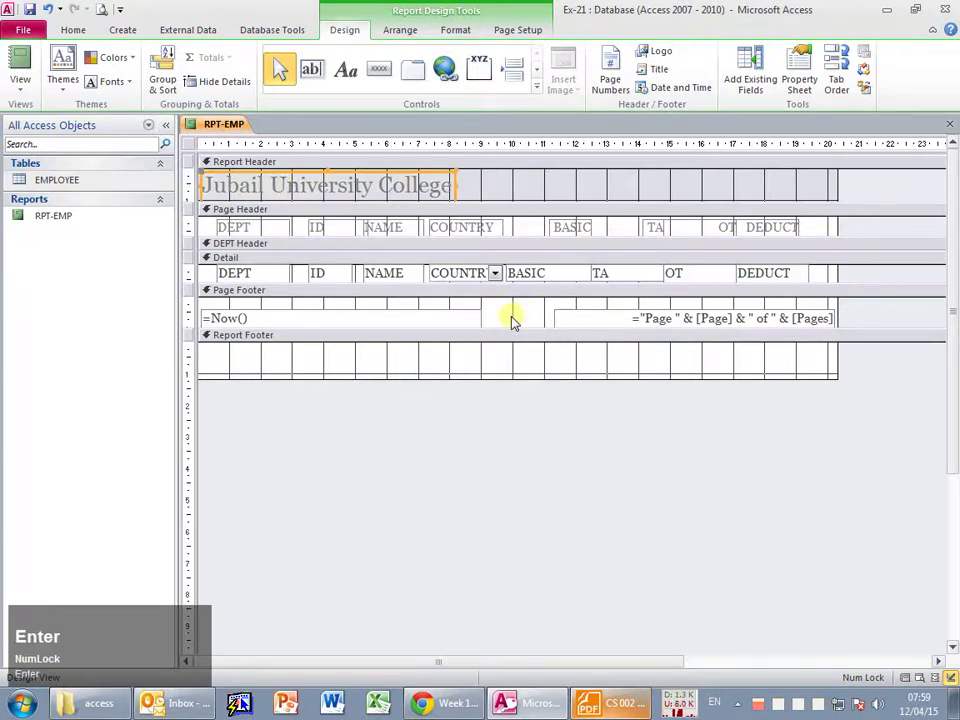
Copy the page header text "Salary Information" from the exercise PDF in Foxit Reader and return to the Access report design.
{"action": "key", "text": "alt+Tab"}
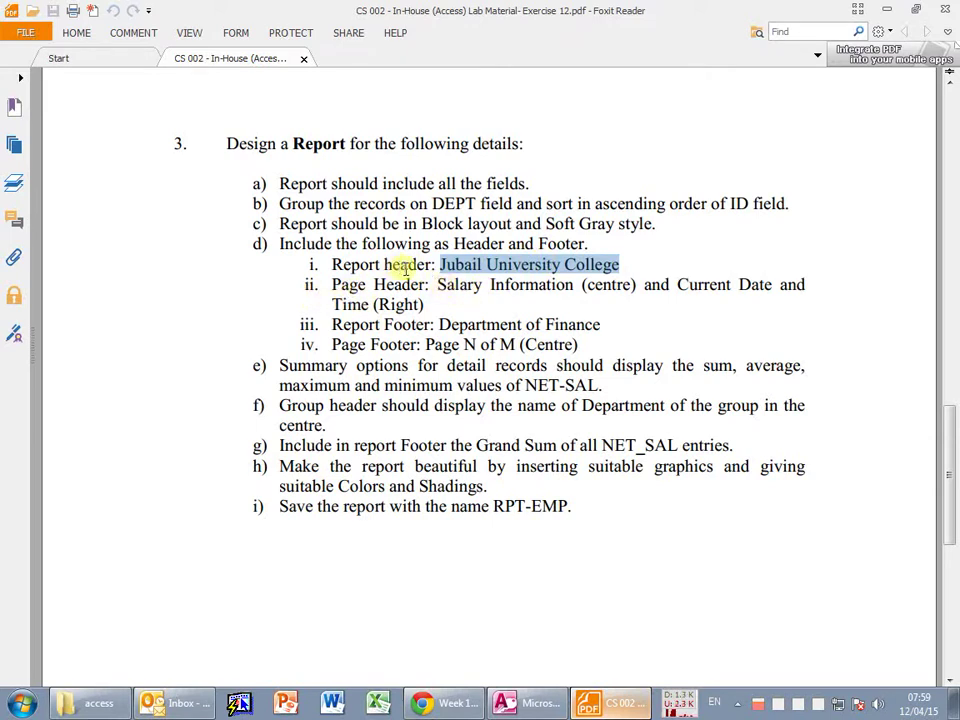
{"action": "key", "text": "alt+Tab"}
{"action": "left_click", "coordinate": [250, 212]}
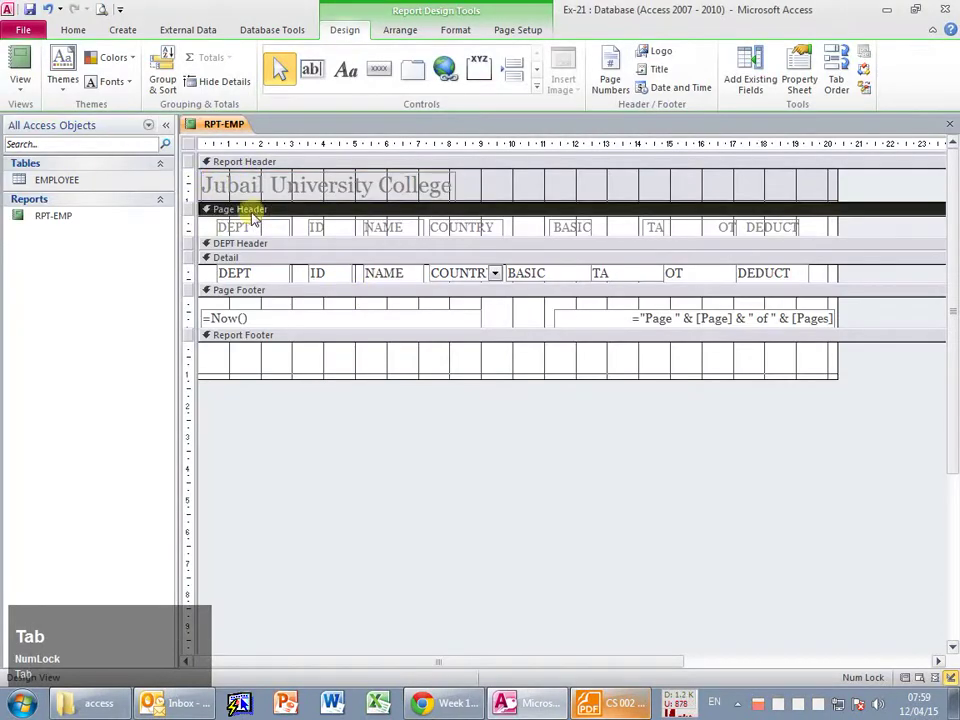
{"action": "key", "text": "alt+Tab"}
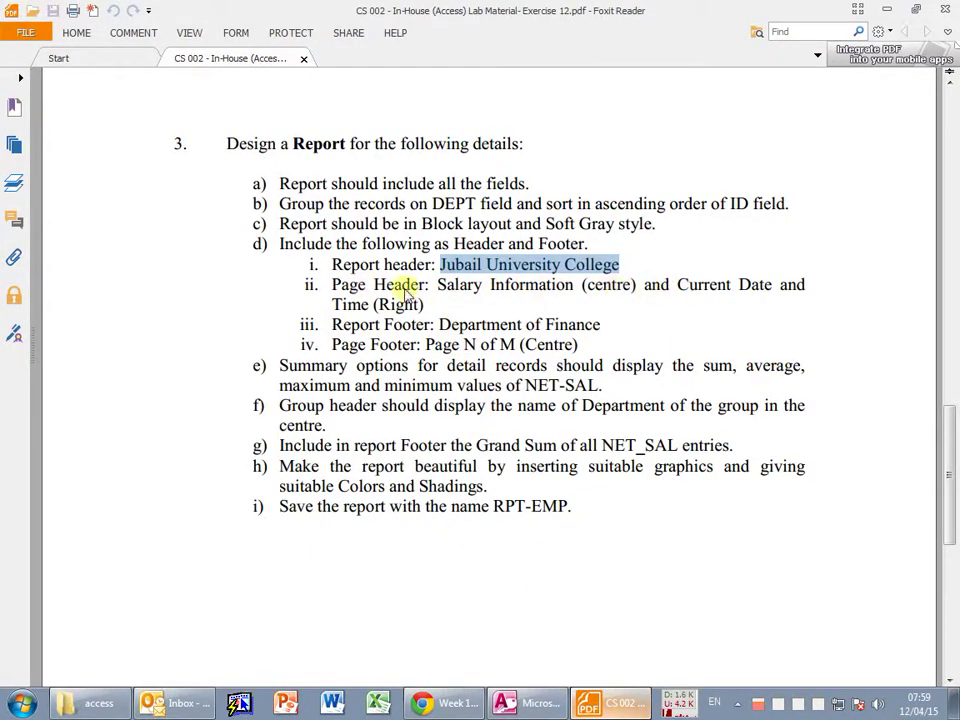
{"action": "left_click_drag", "start_coordinate": [438, 284], "coordinate": [530, 282]}
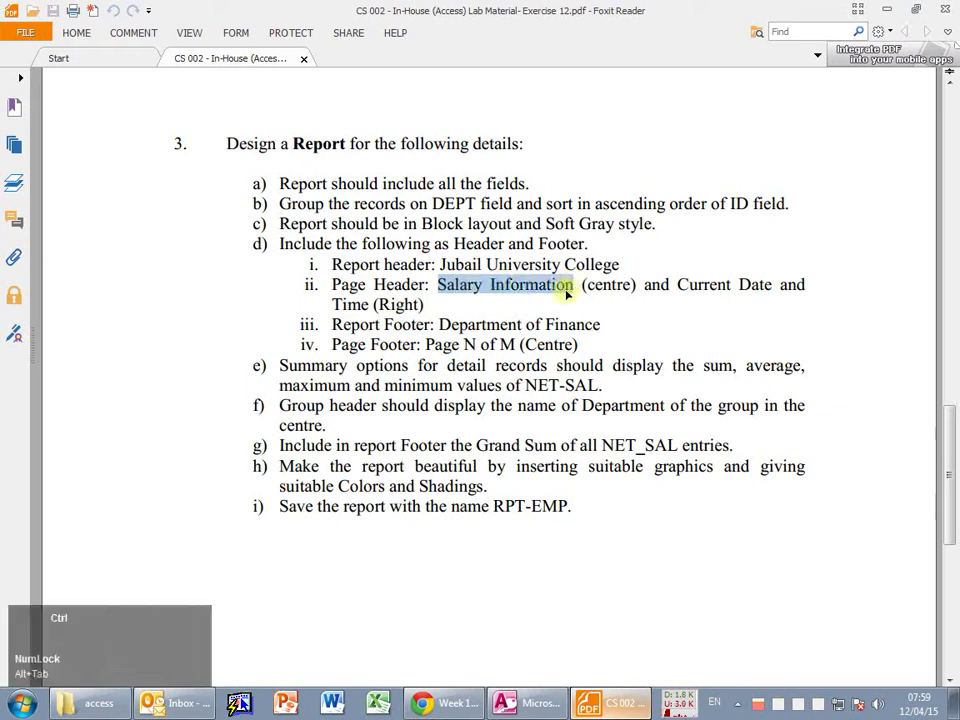
{"action": "key", "text": "ctrl+c"}
{"action": "key", "text": "alt+Tab"}
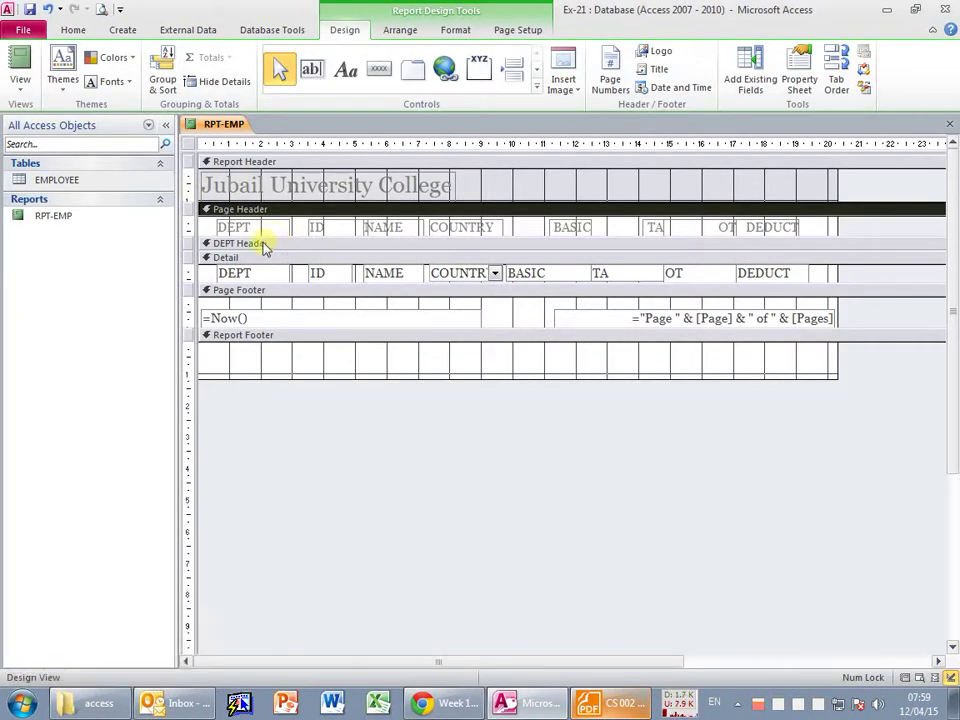
Enlarge the Page Header section to about 1.5 cm and shift all its column labels down to free space above them.
{"action": "left_click", "coordinate": [200, 227]}
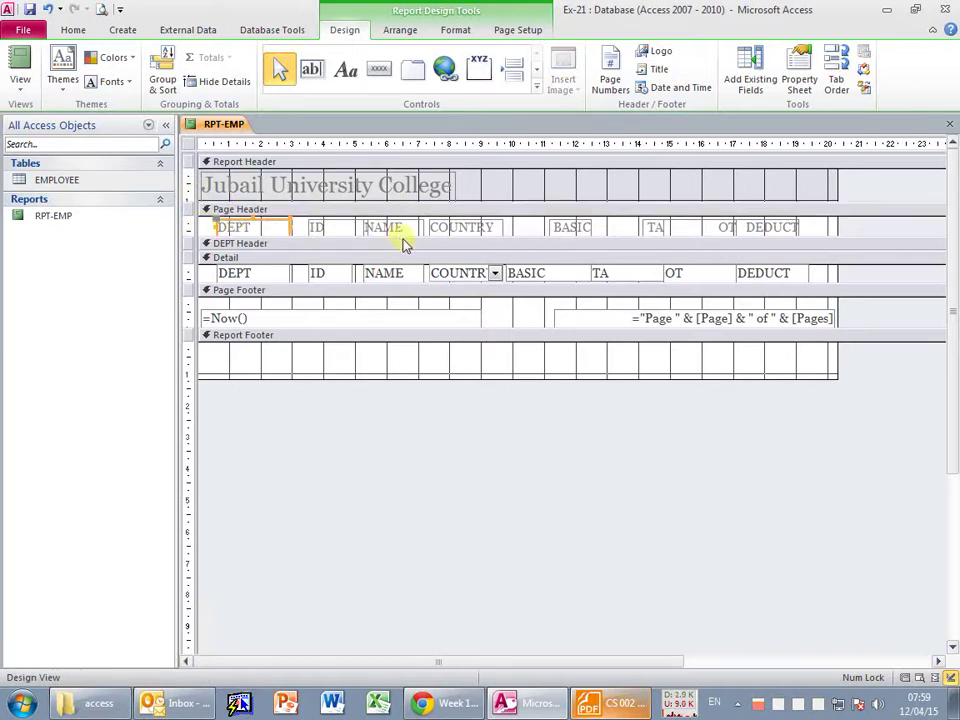
{"action": "left_click_drag", "start_coordinate": [401, 238], "coordinate": [400, 262]}
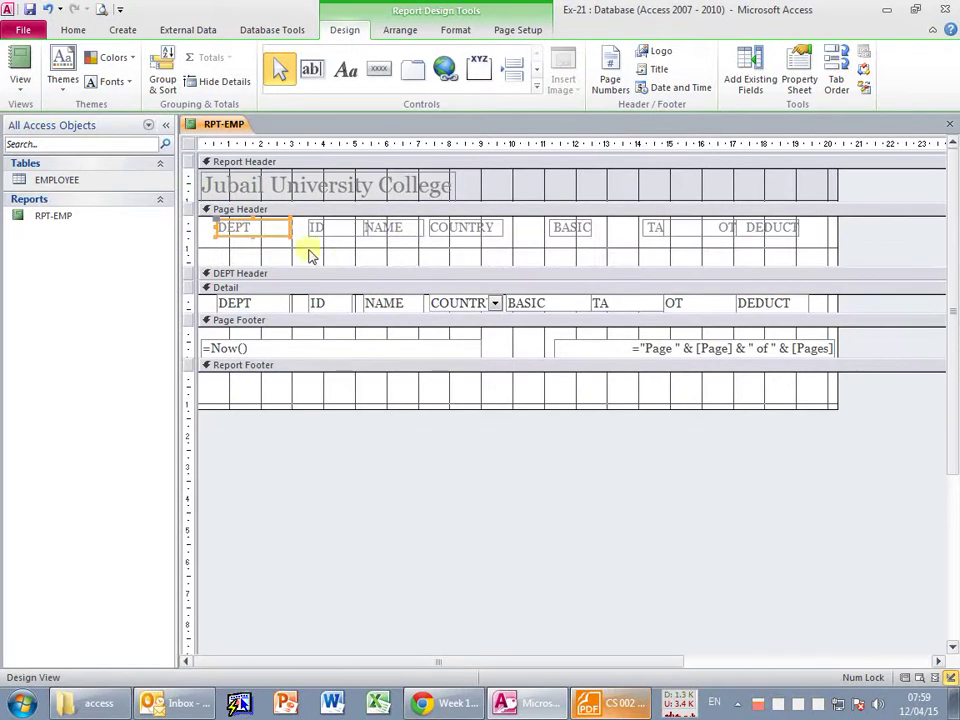
{"action": "left_click_drag", "start_coordinate": [210, 238], "coordinate": [797, 229]}
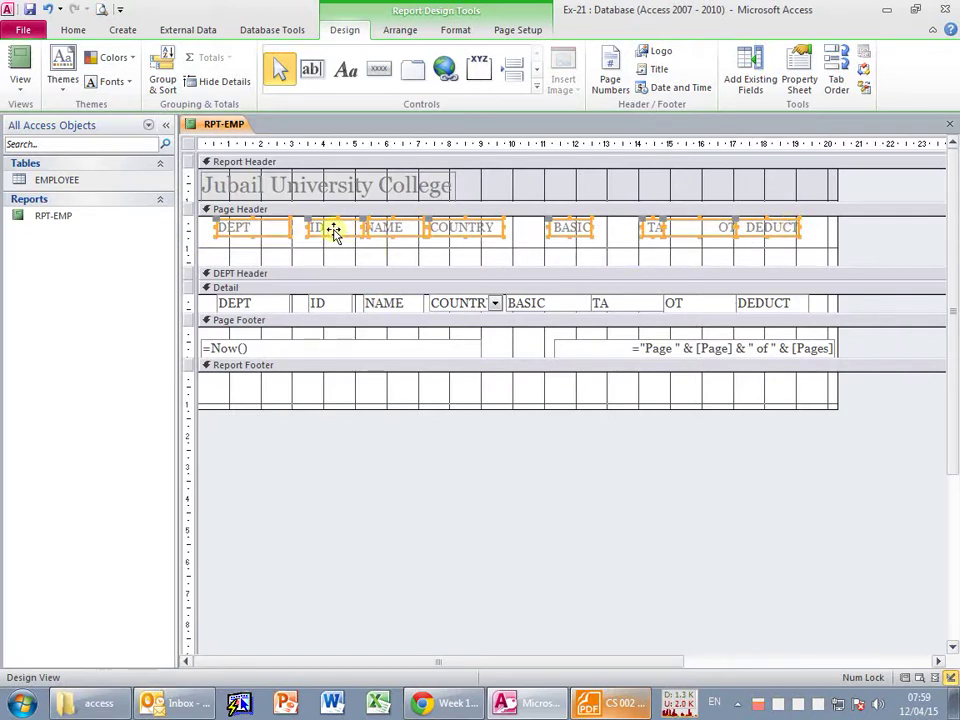
{"action": "left_click_drag", "start_coordinate": [333, 230], "coordinate": [328, 259]}
{"action": "left_click", "coordinate": [321, 242]}
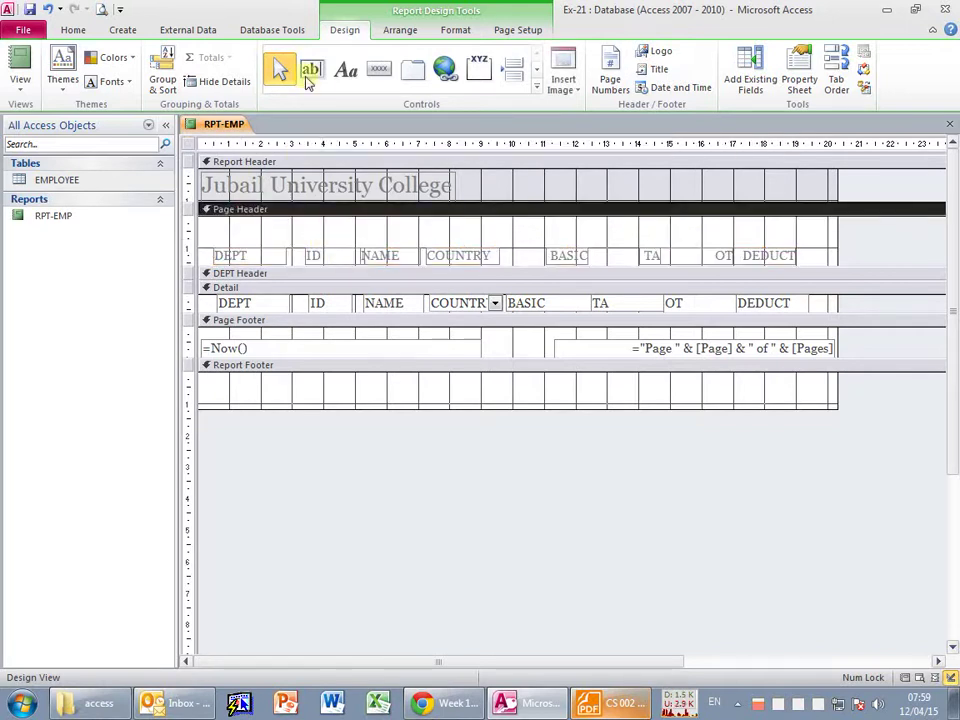
{"action": "left_click", "coordinate": [345, 72]}
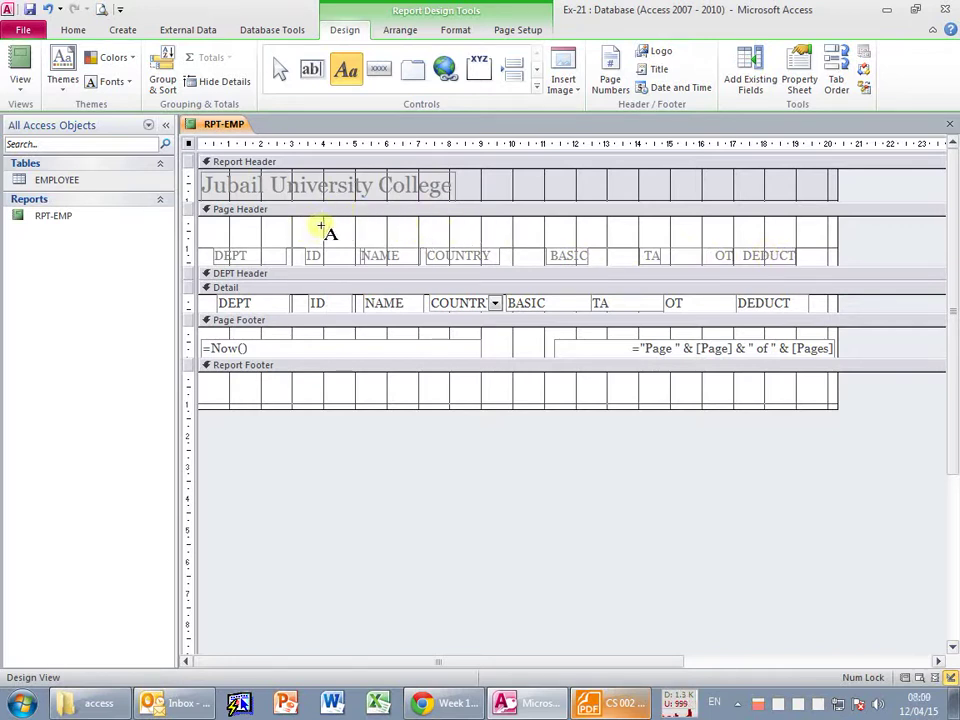
{"action": "left_click_drag", "start_coordinate": [318, 226], "coordinate": [527, 249]}
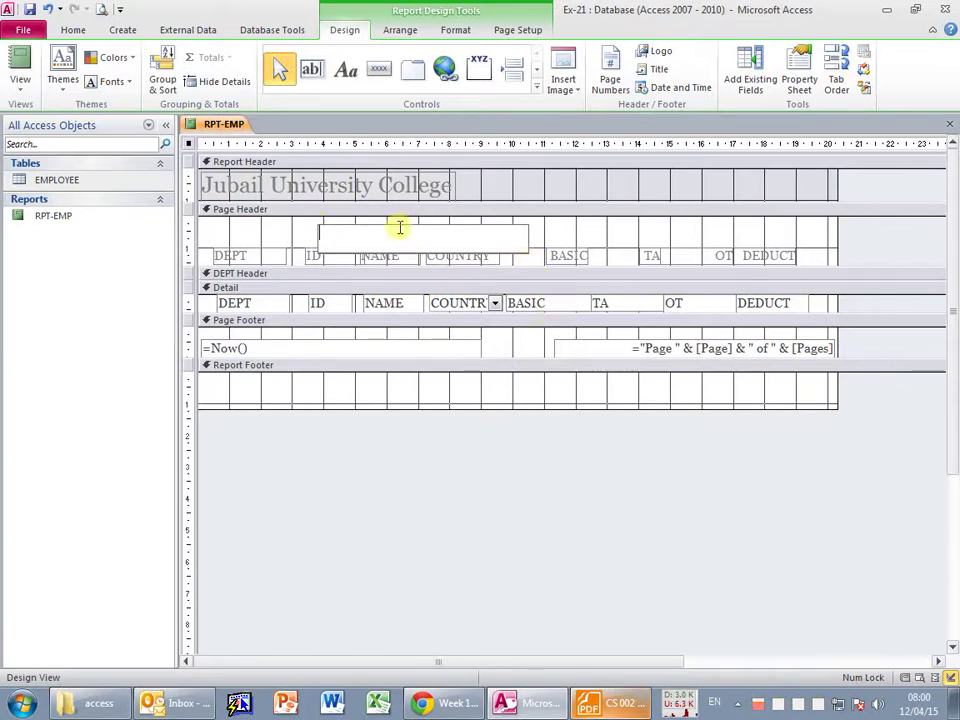
{"action": "left_click", "coordinate": [300, 231]}
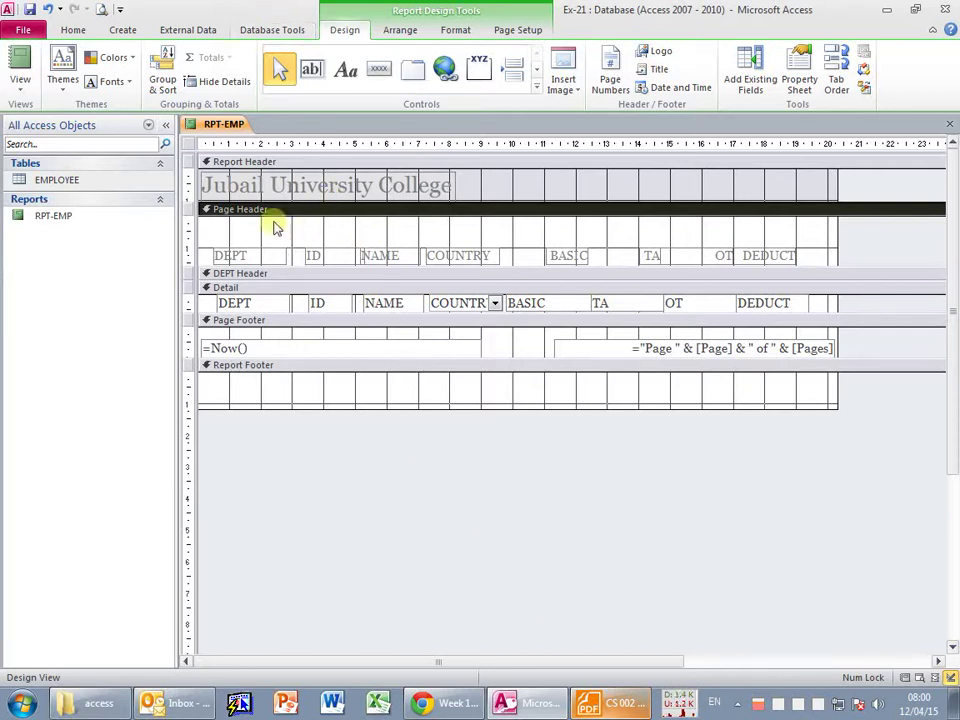
{"action": "mouse_move", "coordinate": [366, 7]}
{"action": "left_click", "coordinate": [622, 10]}
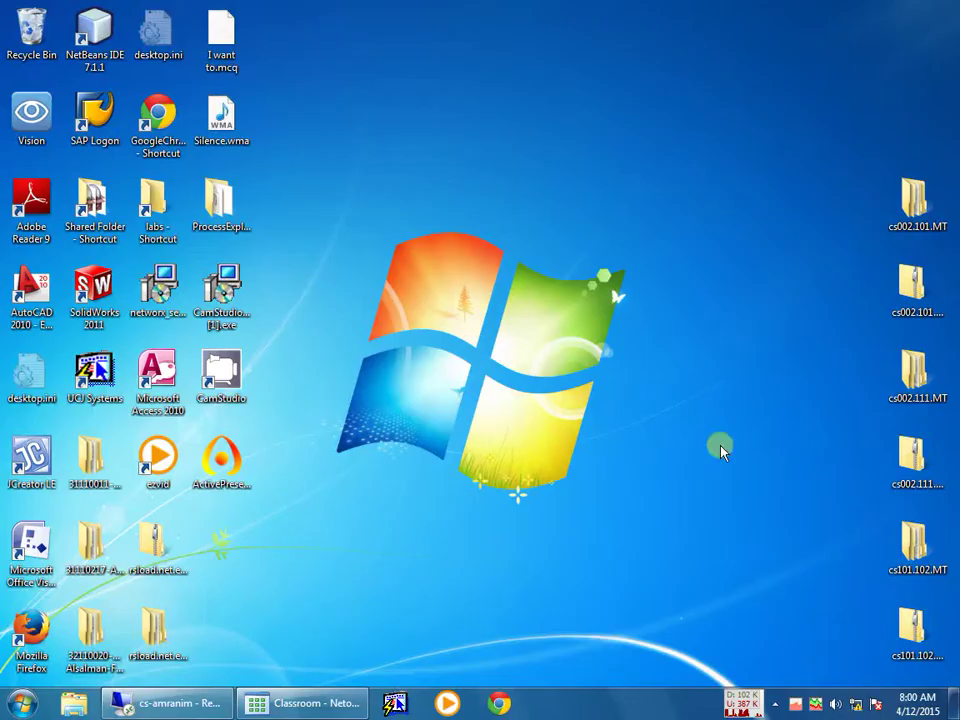
{"action": "left_click", "coordinate": [774, 705]}
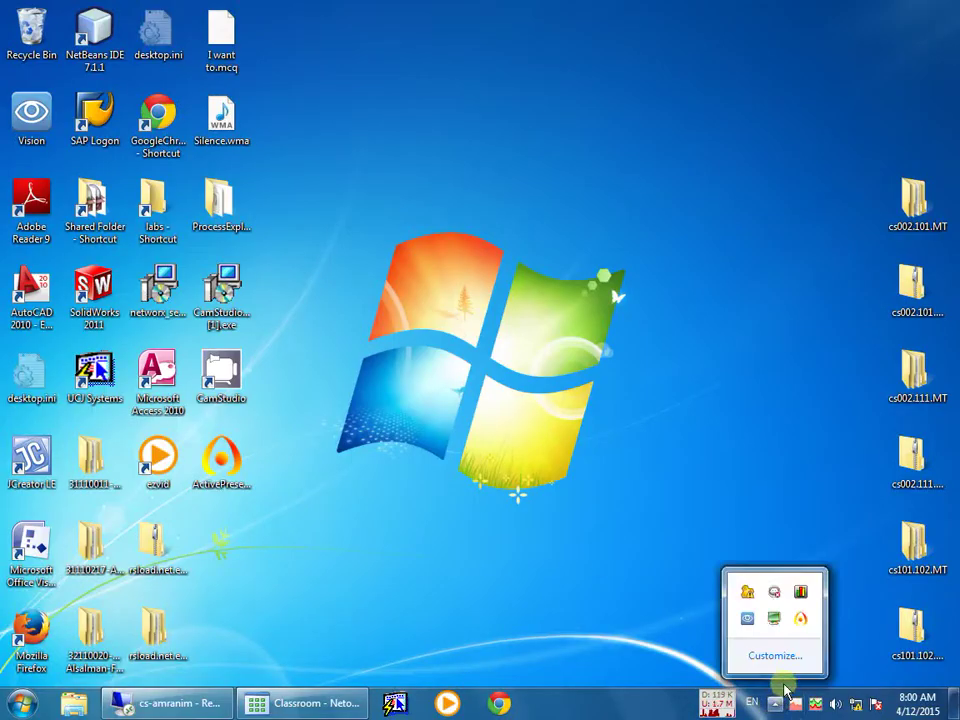
{"action": "left_click", "coordinate": [802, 620]}
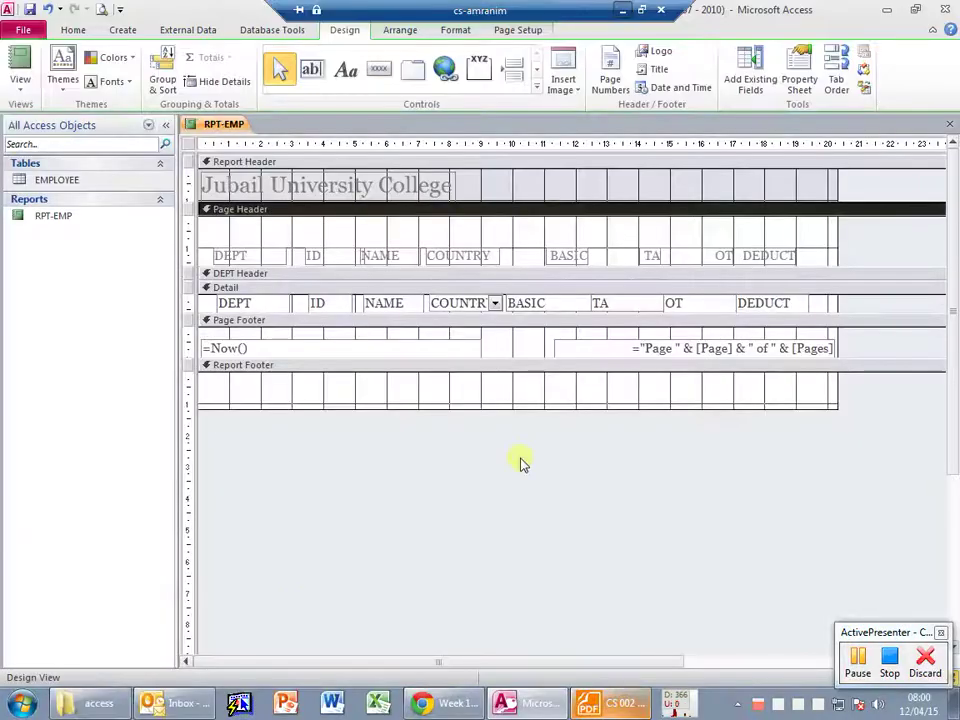
{"action": "left_click", "coordinate": [712, 598]}
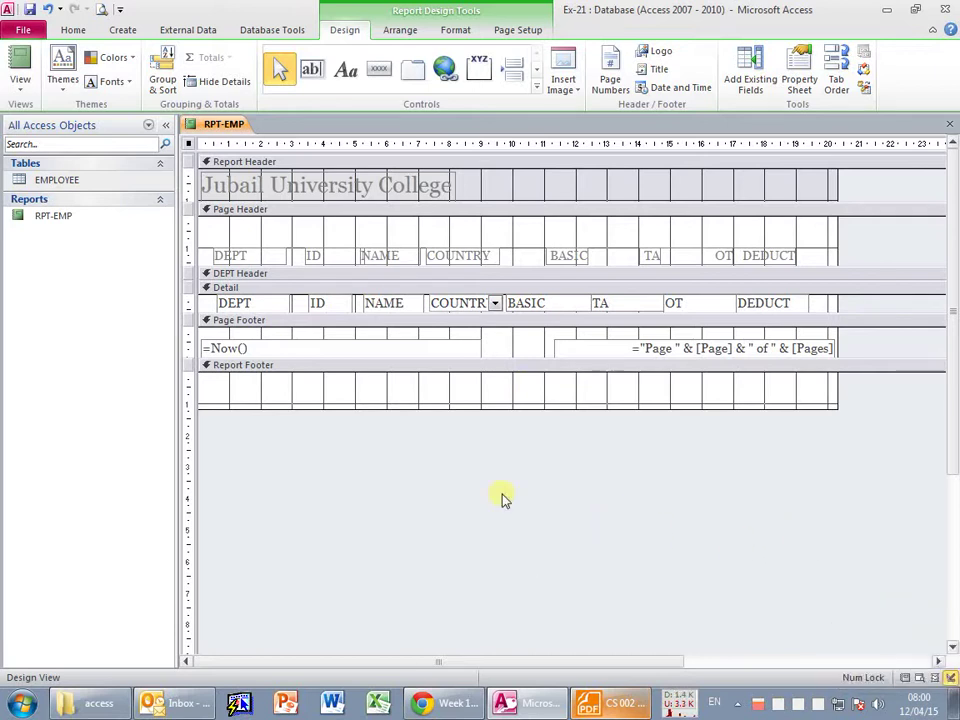
Add a "Salary Information" label above the column labels in the Page Header and move it to the centre.
{"action": "left_click", "coordinate": [346, 69]}
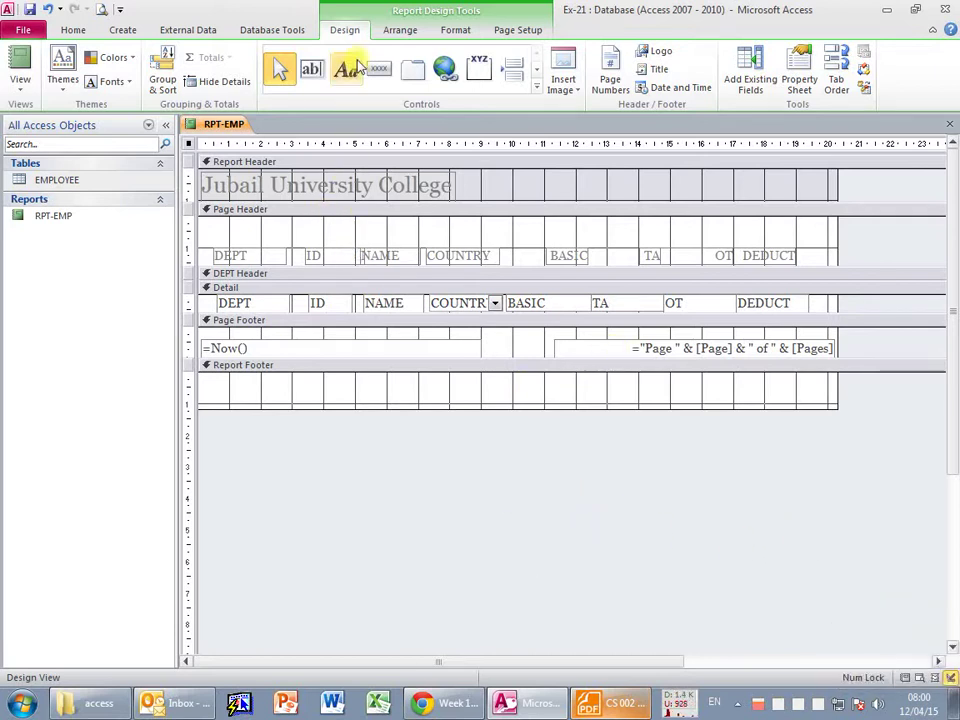
{"action": "left_click_drag", "start_coordinate": [333, 221], "coordinate": [493, 237]}
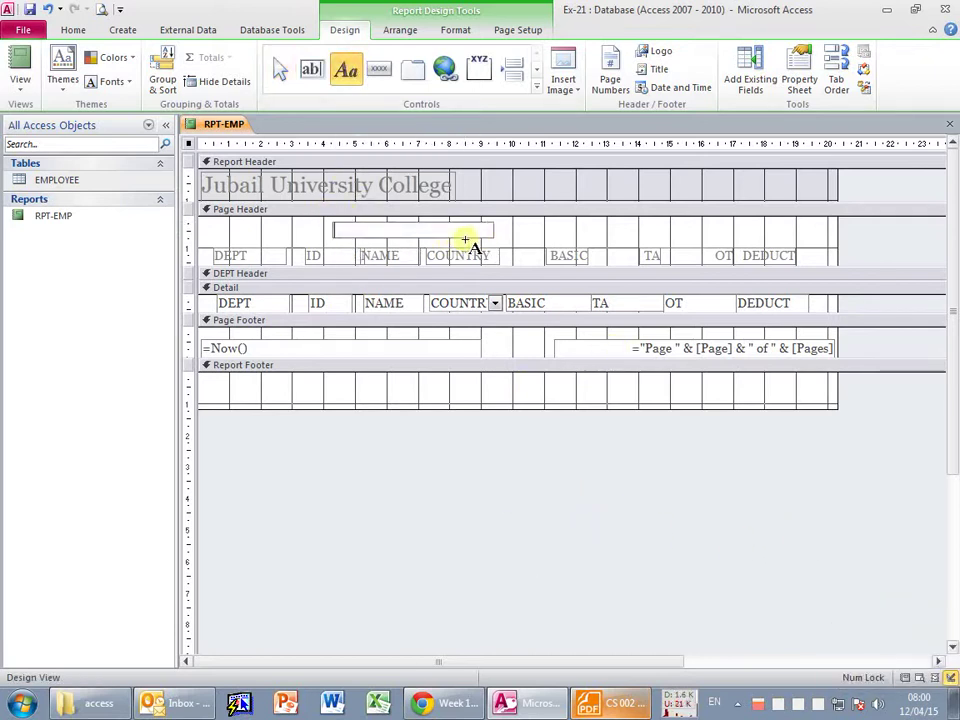
{"action": "key", "text": "ctrl+v"}
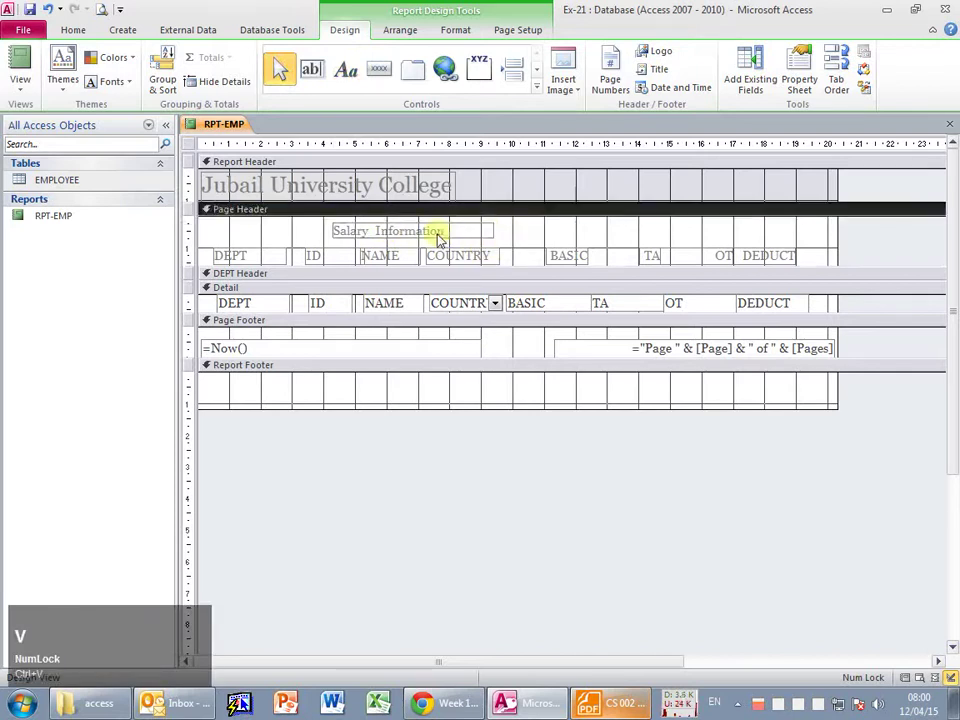
{"action": "left_click", "coordinate": [414, 220]}
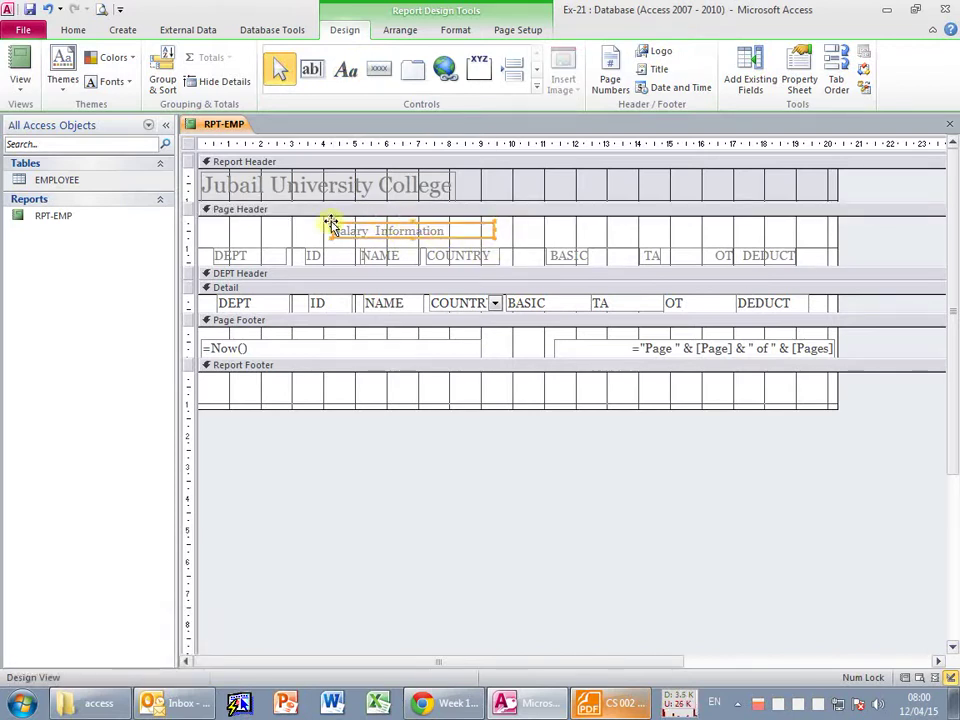
{"action": "left_click_drag", "start_coordinate": [331, 221], "coordinate": [414, 221]}
Copy the Page Footer's =Now() box into the Page Header, placing it at the right end about 6.7 cm wide.
{"action": "key", "text": "alt+Tab"}
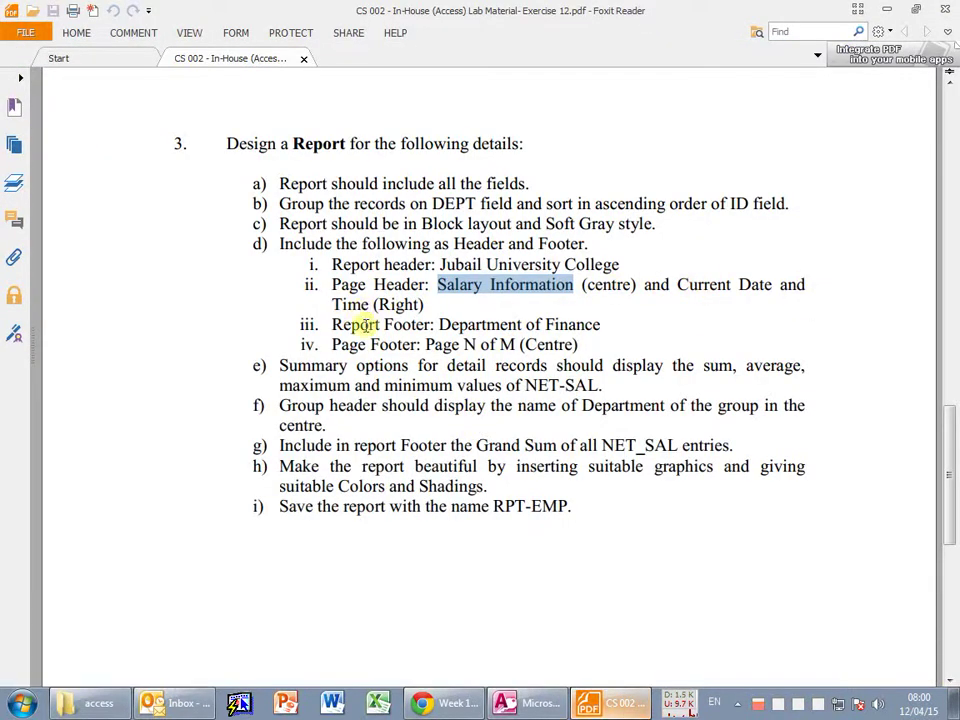
{"action": "key", "text": "alt+Tab"}
{"action": "key", "text": "alt+Tab"}
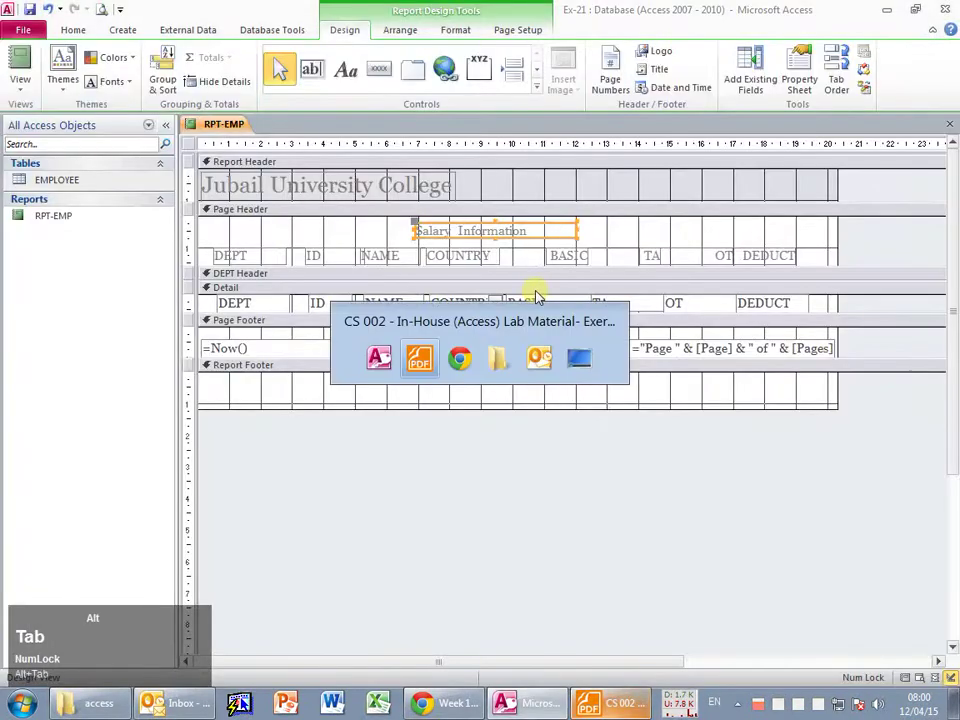
{"action": "key", "text": "alt+Tab"}
{"action": "left_click", "coordinate": [268, 343]}
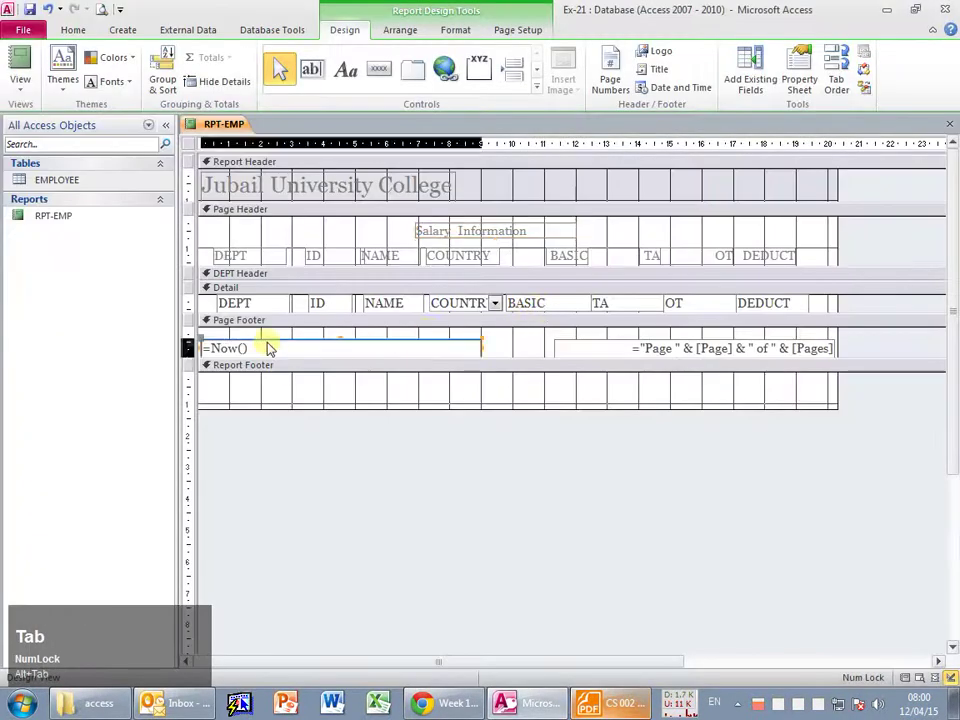
{"action": "right_click", "coordinate": [215, 341]}
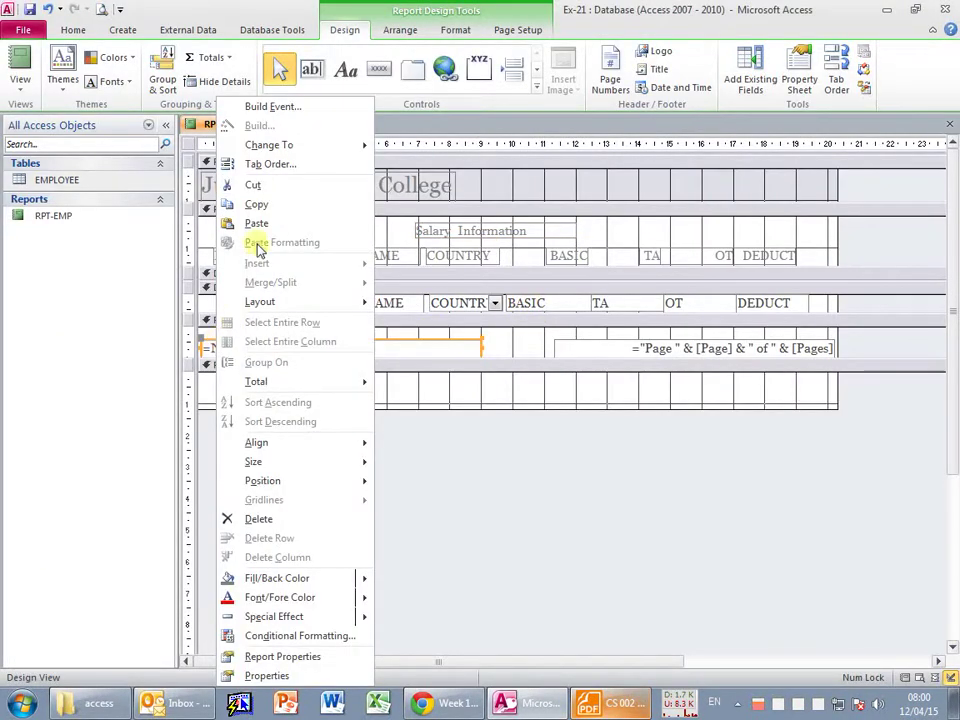
{"action": "left_click", "coordinate": [272, 206]}
{"action": "left_click", "coordinate": [772, 233]}
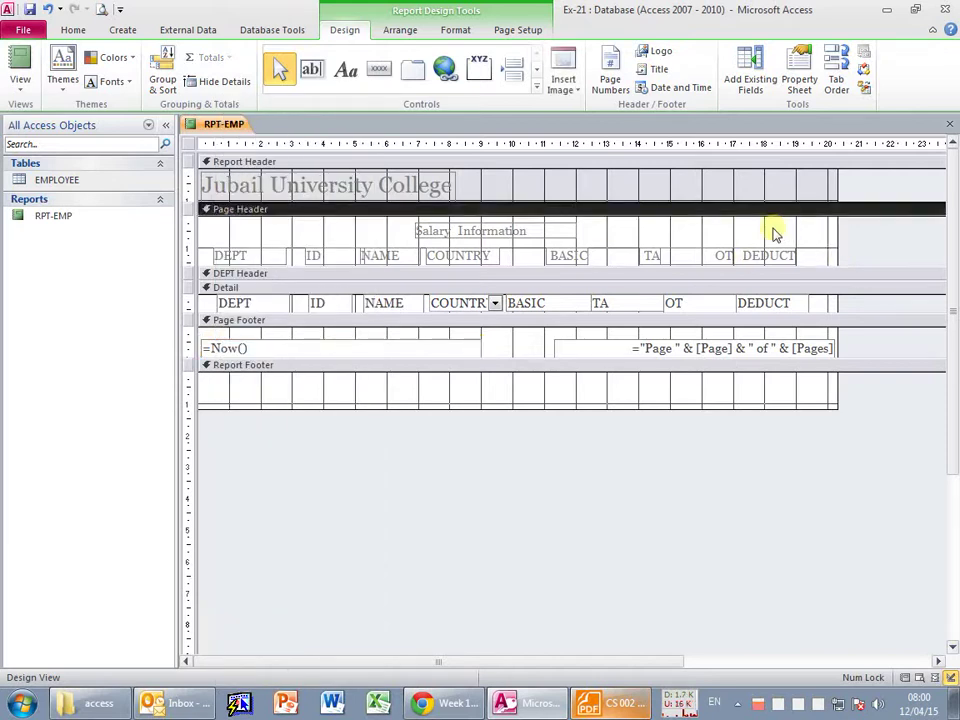
{"action": "right_click", "coordinate": [772, 233]}
{"action": "left_click", "coordinate": [815, 296]}
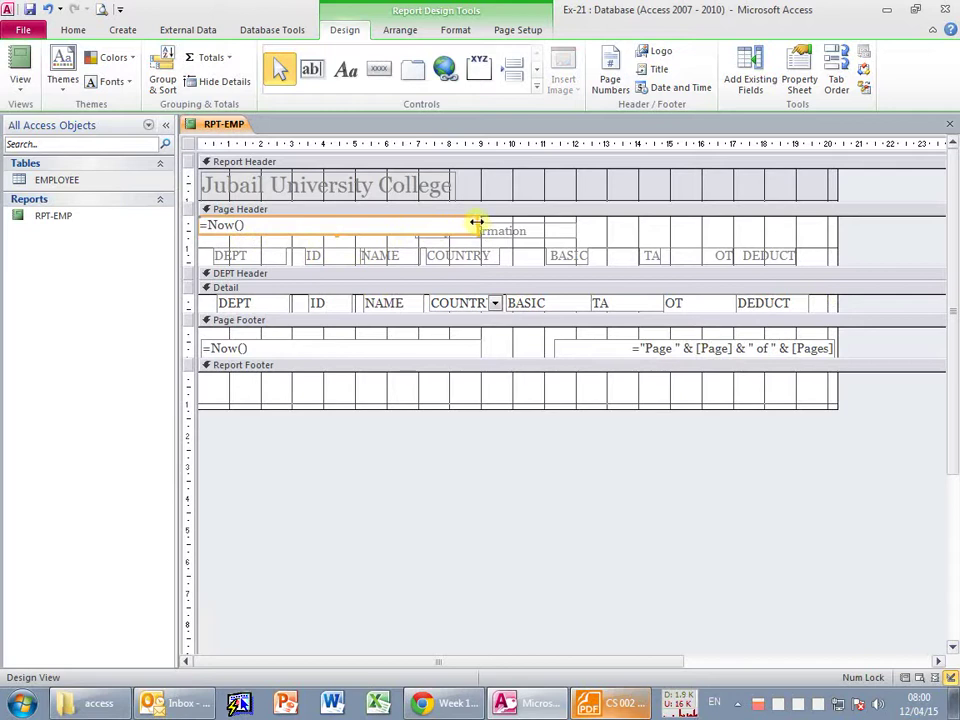
{"action": "left_click_drag", "start_coordinate": [447, 225], "coordinate": [791, 240]}
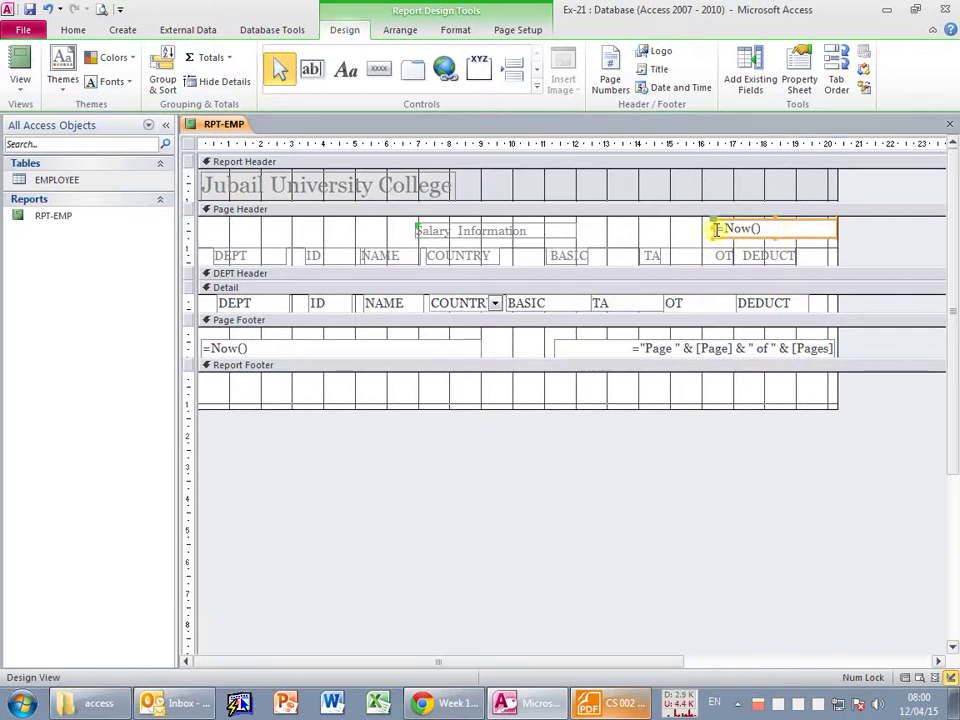
{"action": "left_click_drag", "start_coordinate": [714, 229], "coordinate": [624, 229]}
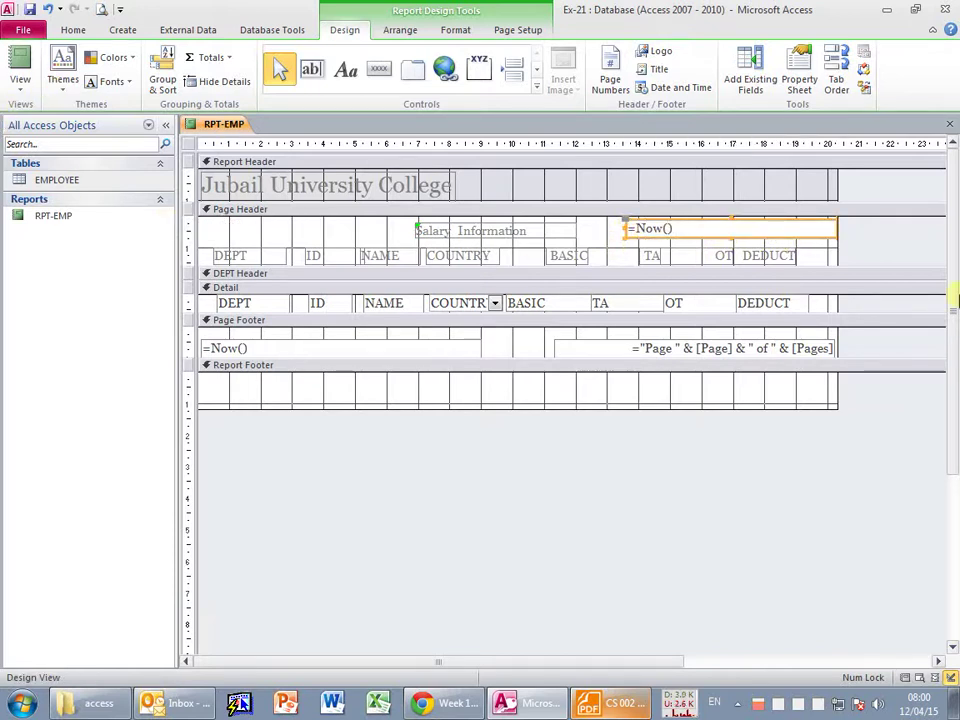
Set the Format property of the Page Header's =Now() box to General Date and close its properties.
{"action": "right_click", "coordinate": [624, 232]}
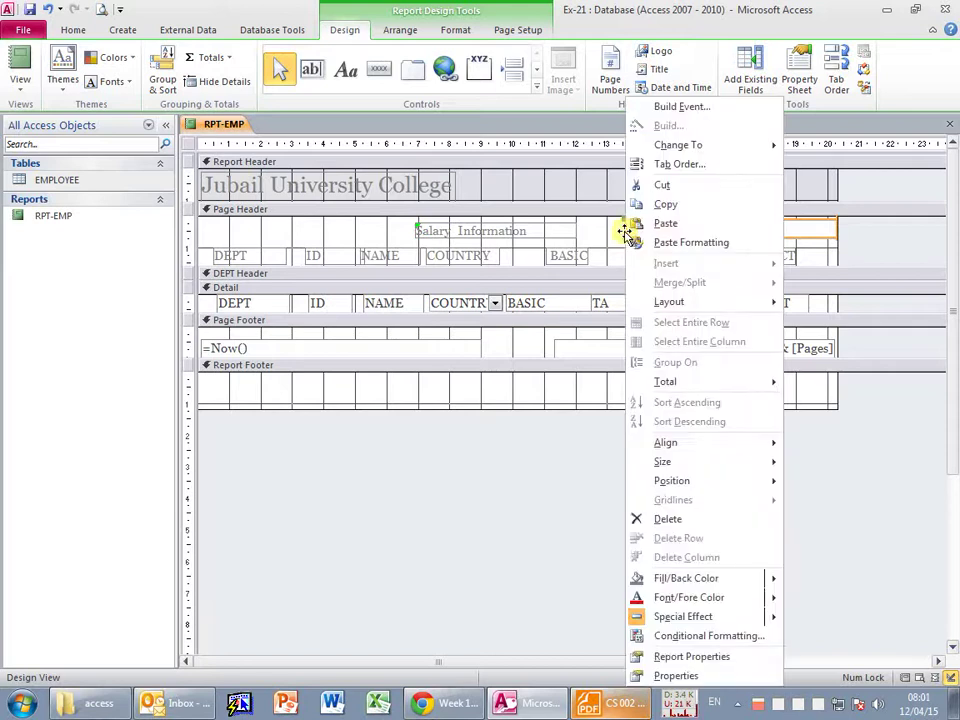
{"action": "left_click", "coordinate": [688, 676]}
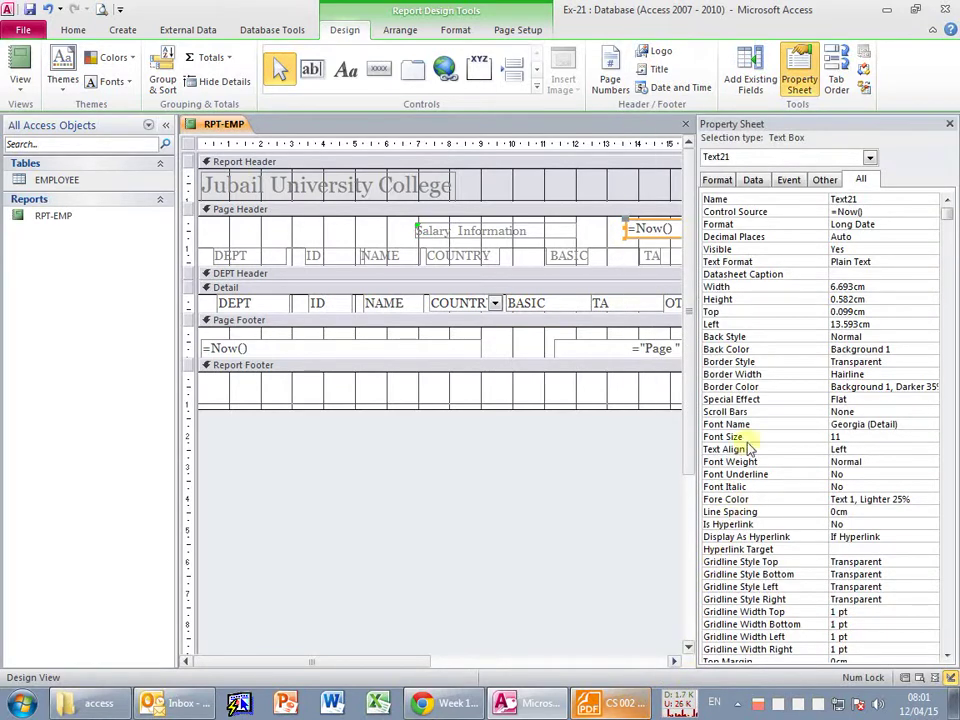
{"action": "left_click", "coordinate": [717, 226]}
{"action": "left_click", "coordinate": [931, 225]}
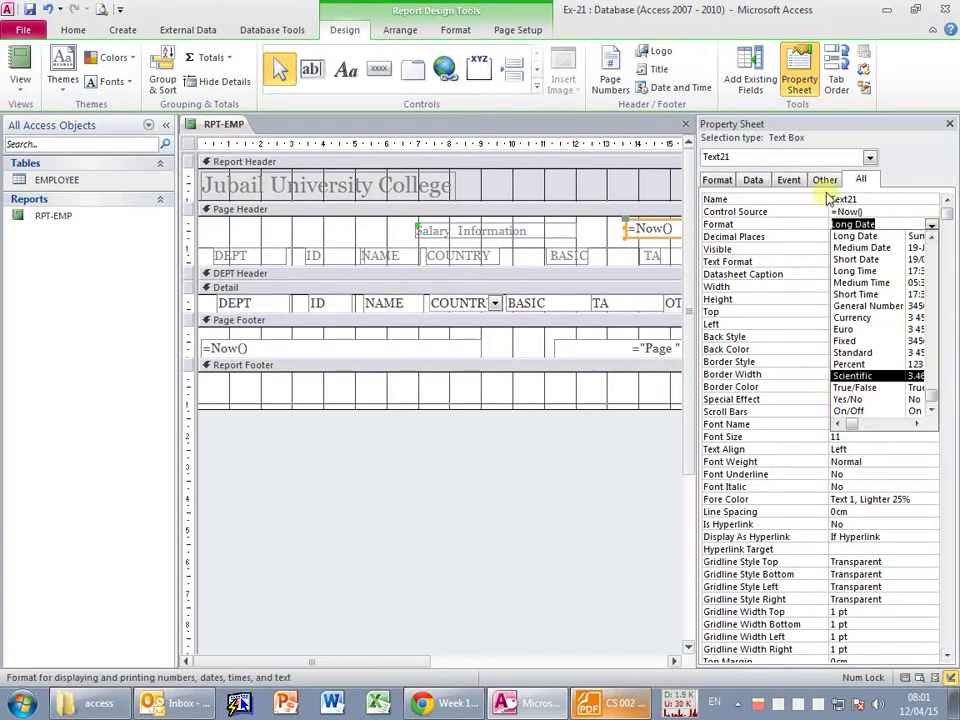
{"action": "left_click", "coordinate": [823, 182]}
{"action": "left_click_drag", "start_coordinate": [829, 195], "coordinate": [782, 195]}
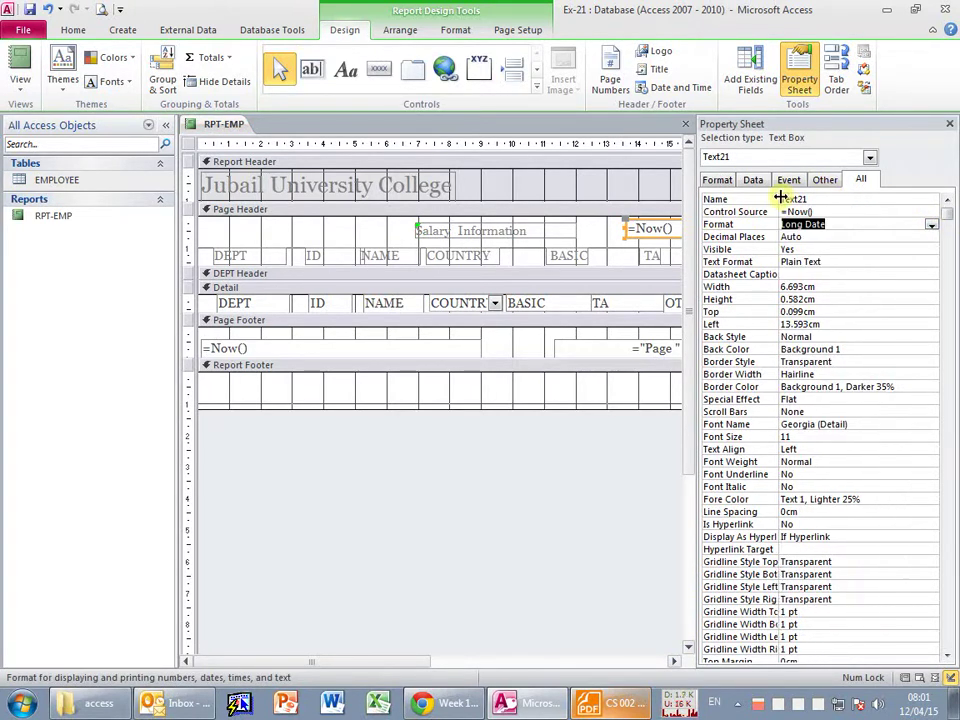
{"action": "left_click", "coordinate": [931, 225]}
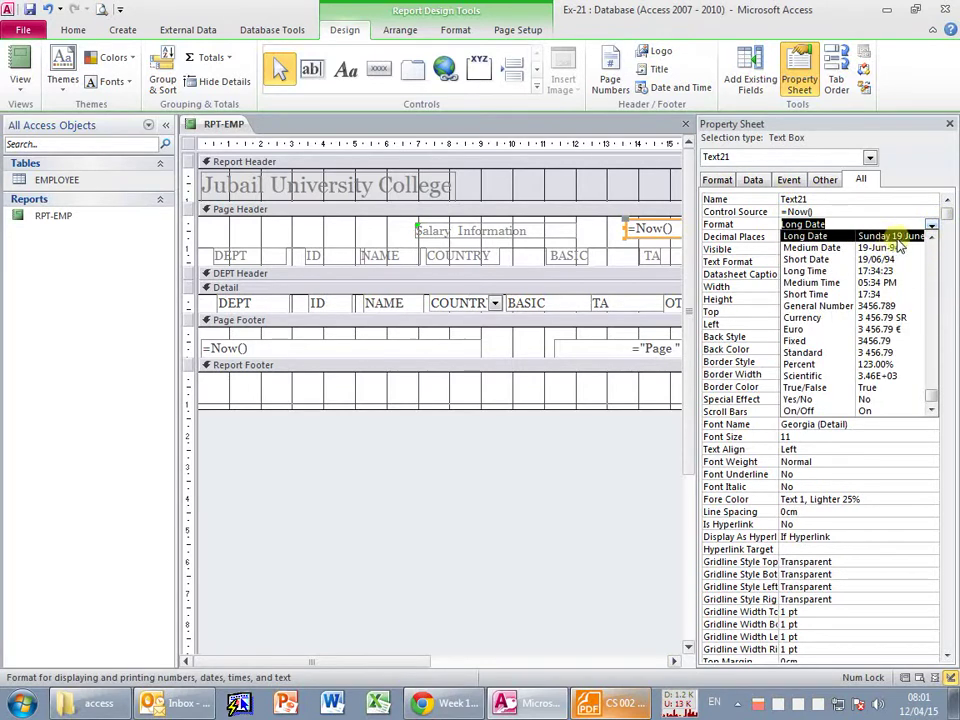
{"action": "left_click_drag", "start_coordinate": [688, 189], "coordinate": [590, 188]}
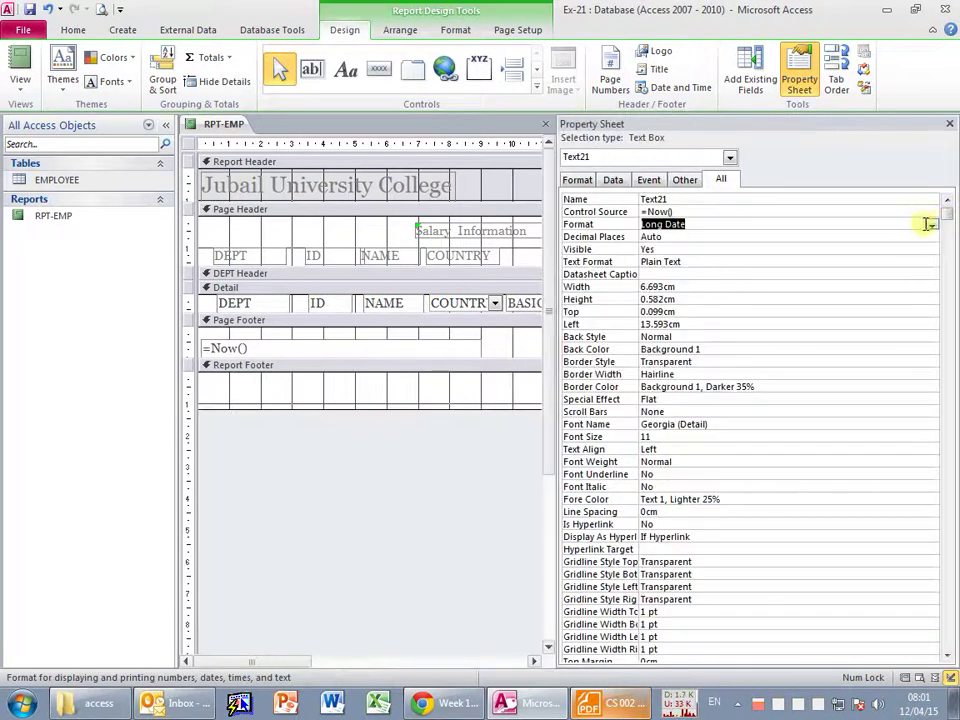
{"action": "left_click", "coordinate": [929, 223]}
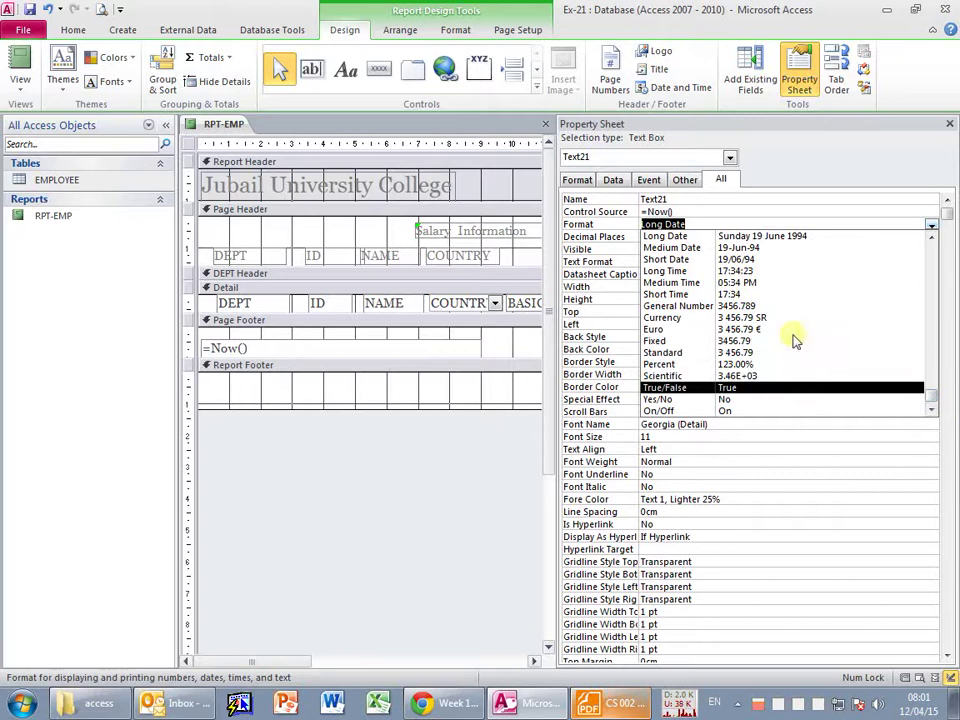
{"action": "left_click", "coordinate": [932, 240]}
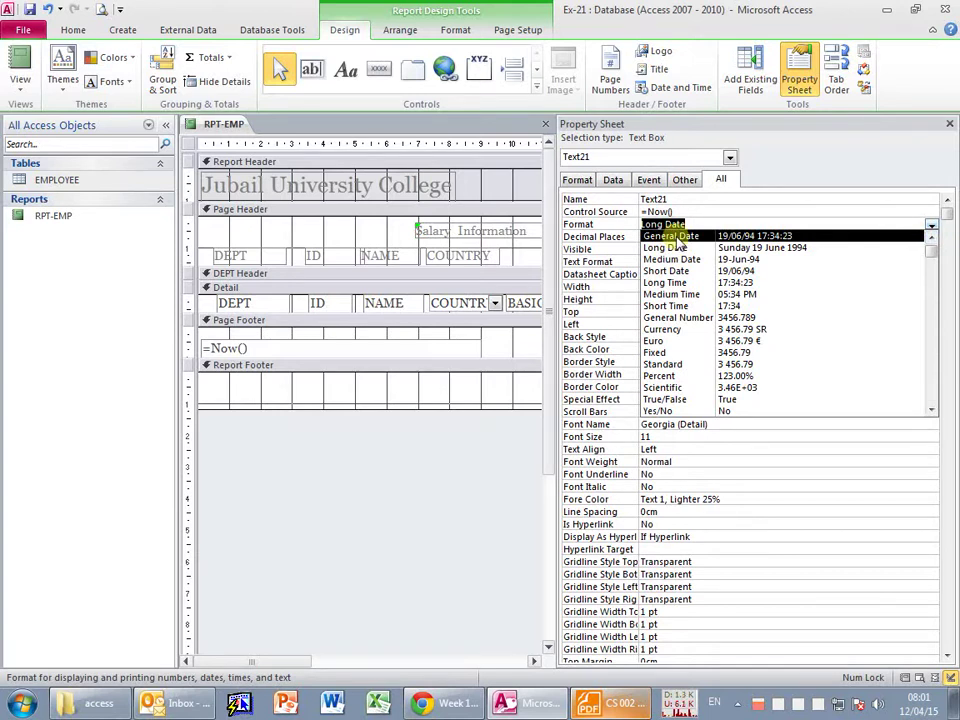
{"action": "left_click", "coordinate": [672, 236]}
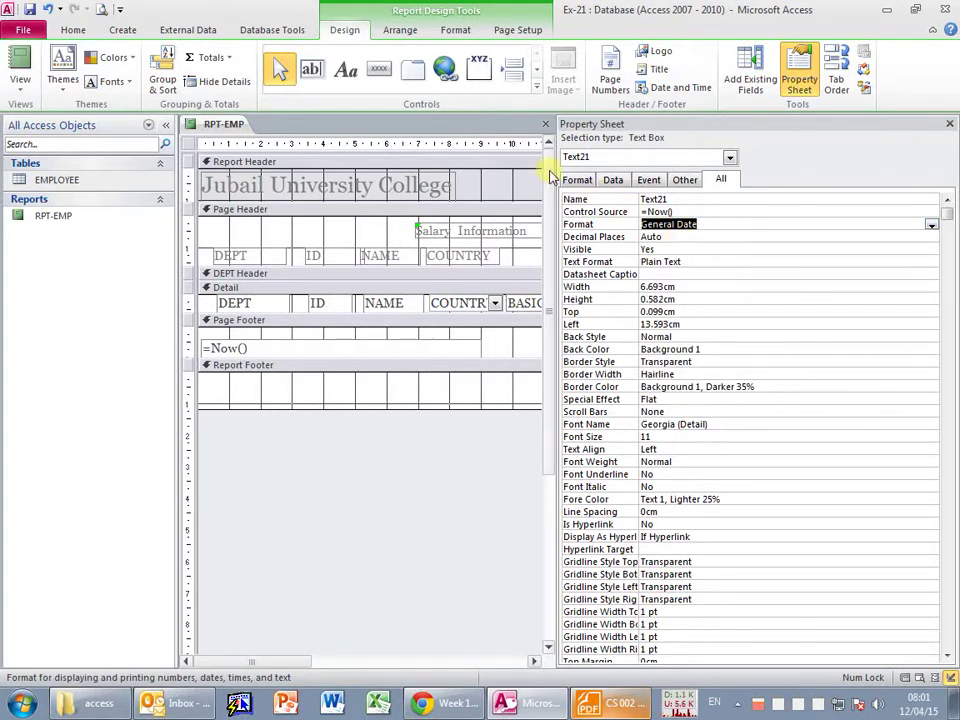
{"action": "left_click", "coordinate": [949, 123]}
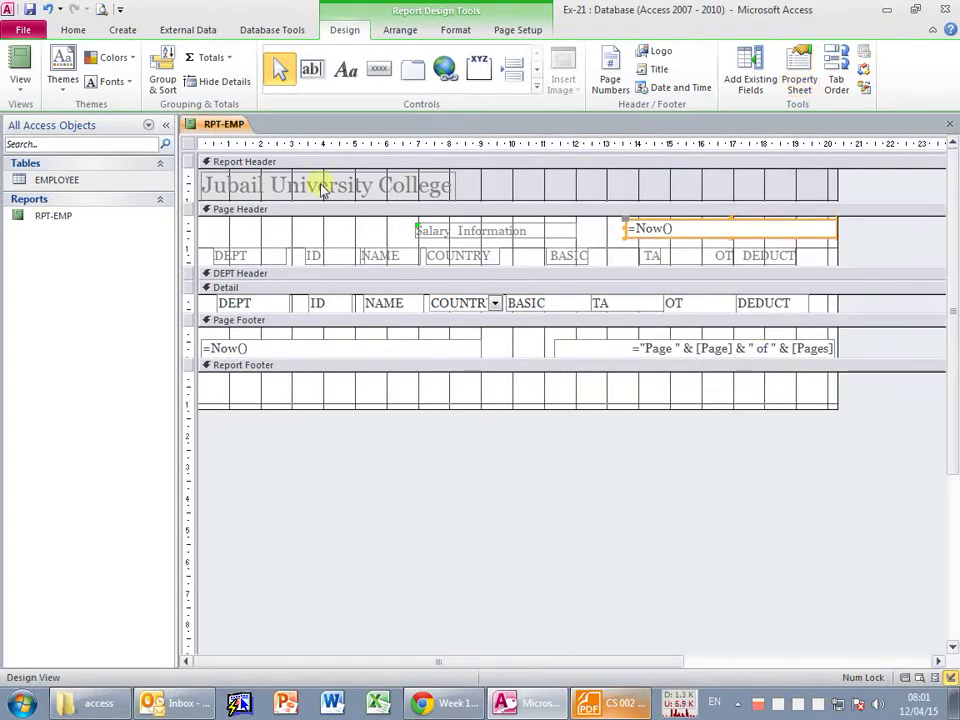
Preview the report in Report View, return to Design View and narrow the Page Header's =Now() box from its left edge to about 4.4 cm.
{"action": "left_click", "coordinate": [24, 58]}
{"action": "left_click", "coordinate": [677, 200]}
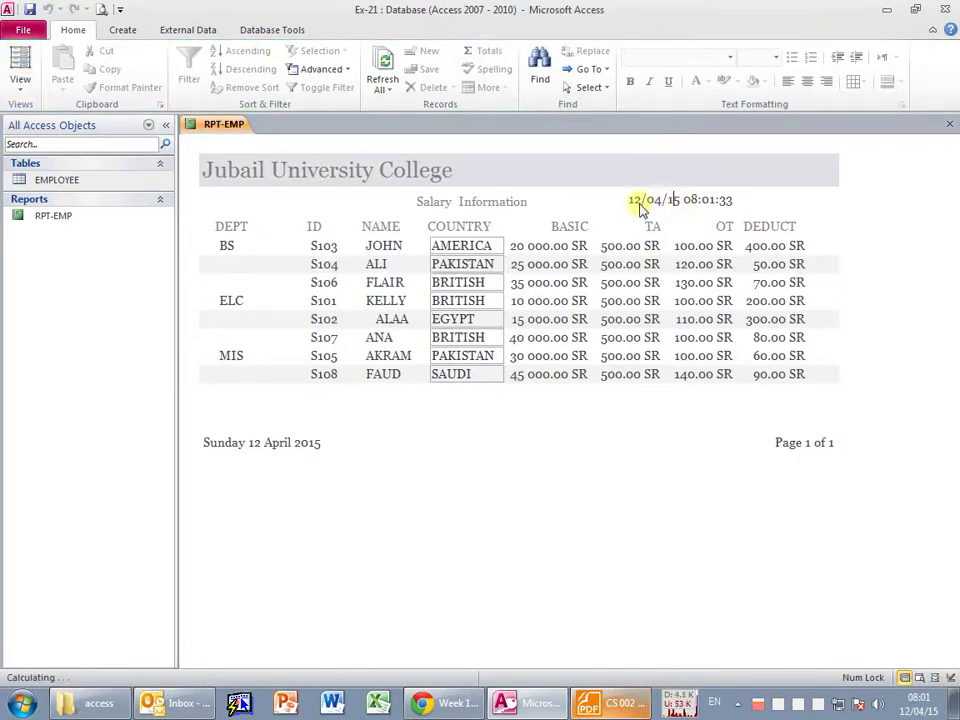
{"action": "left_click", "coordinate": [20, 86]}
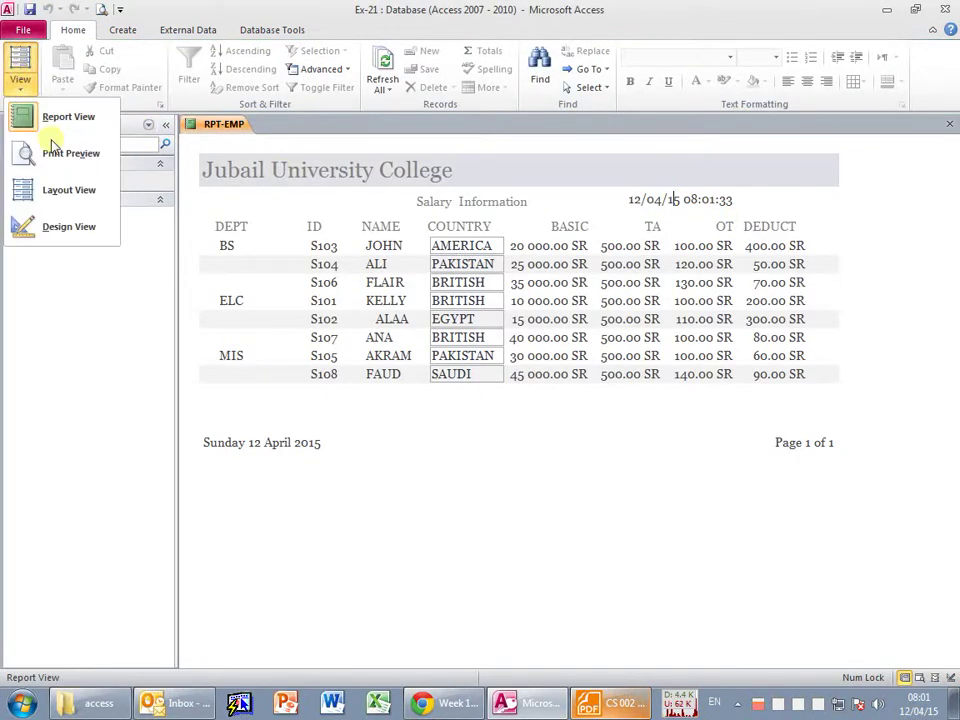
{"action": "left_click", "coordinate": [45, 229]}
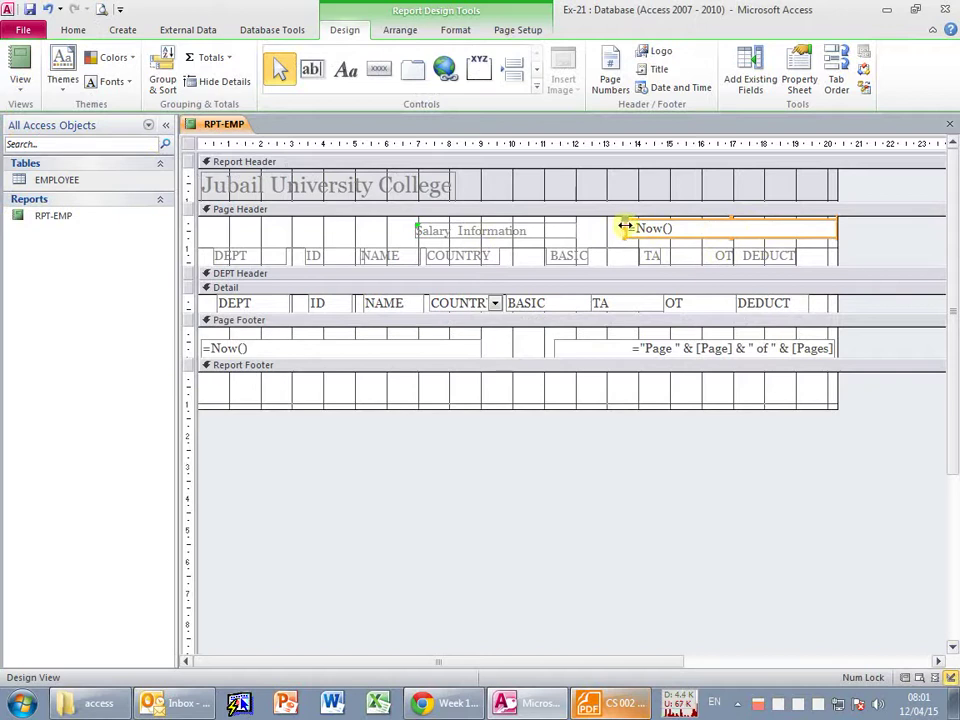
{"action": "left_click_drag", "start_coordinate": [624, 228], "coordinate": [697, 228]}
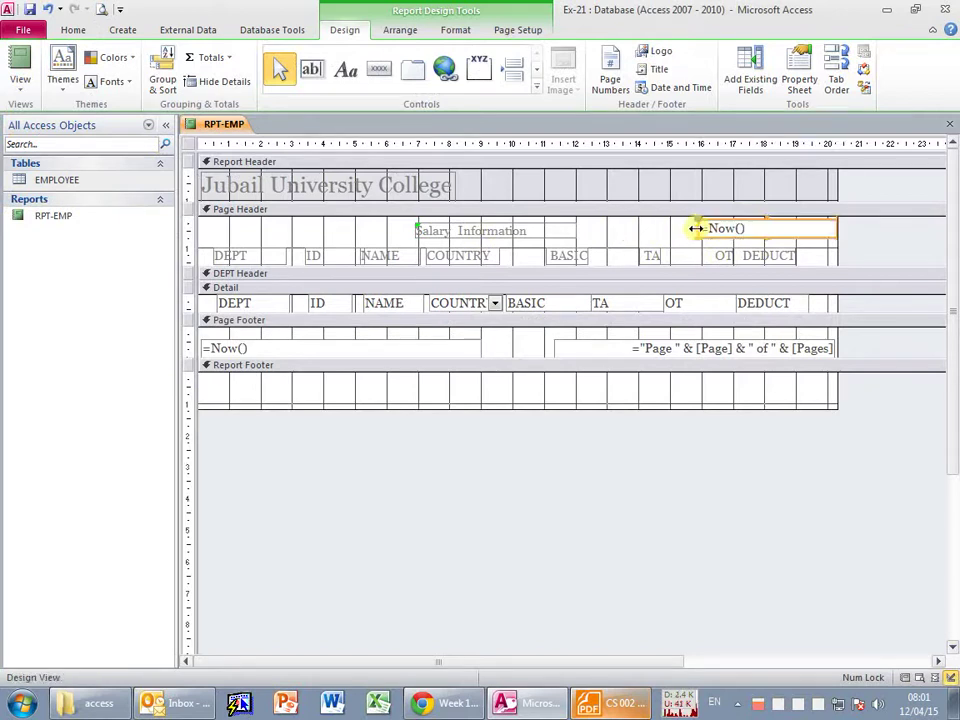
{"action": "left_click", "coordinate": [623, 242]}
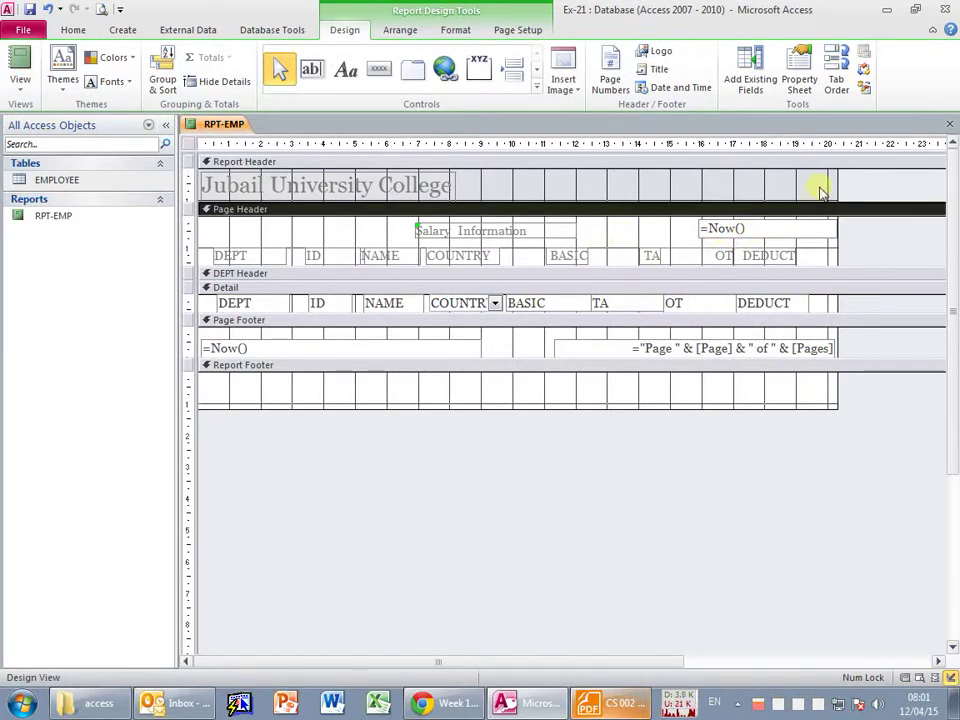
{"action": "left_click", "coordinate": [766, 228]}
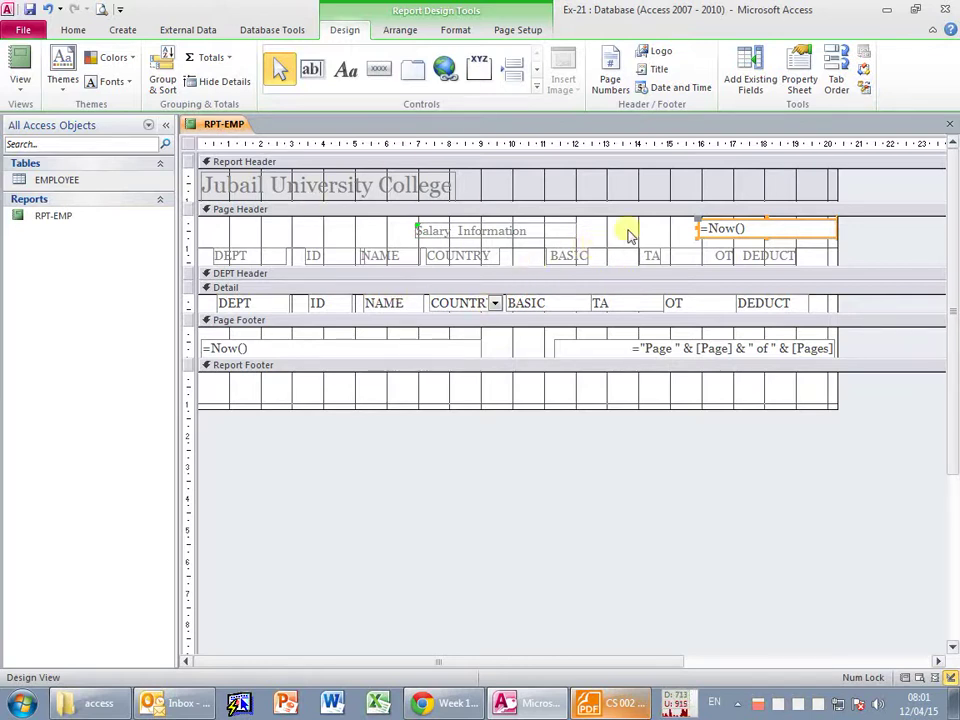
{"action": "left_click", "coordinate": [311, 69]}
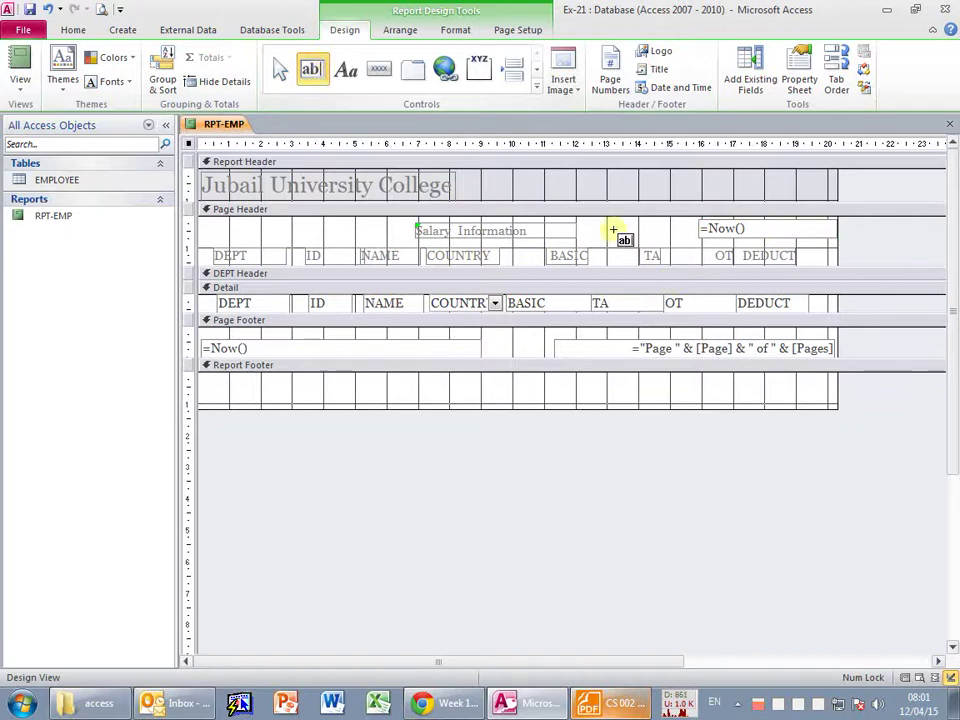
{"action": "left_click_drag", "start_coordinate": [612, 225], "coordinate": [692, 242]}
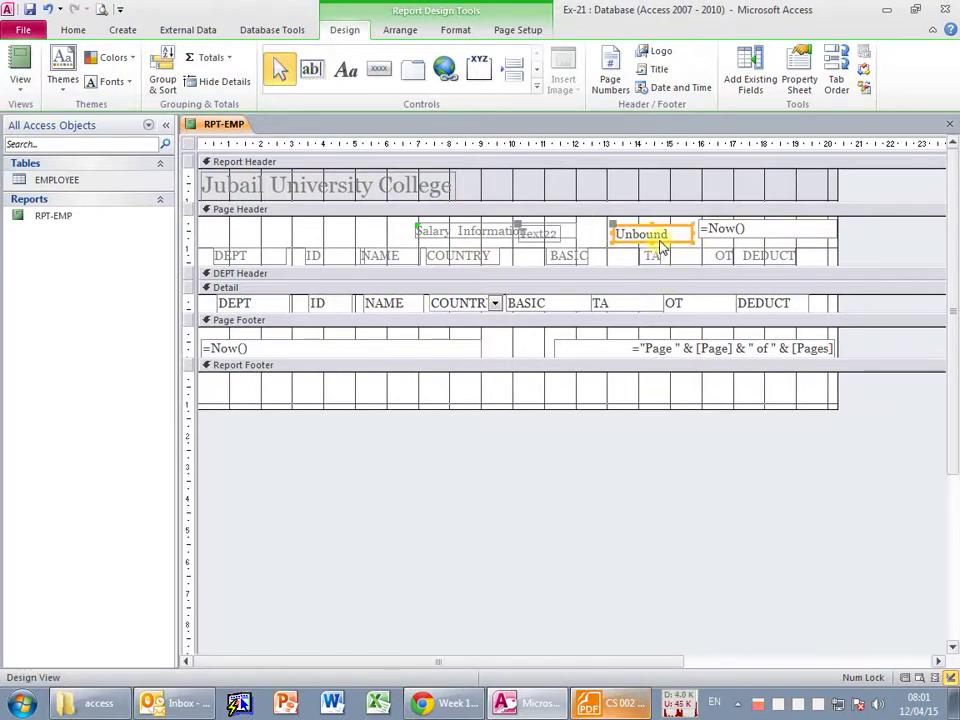
{"action": "key", "text": "ctrl+z"}
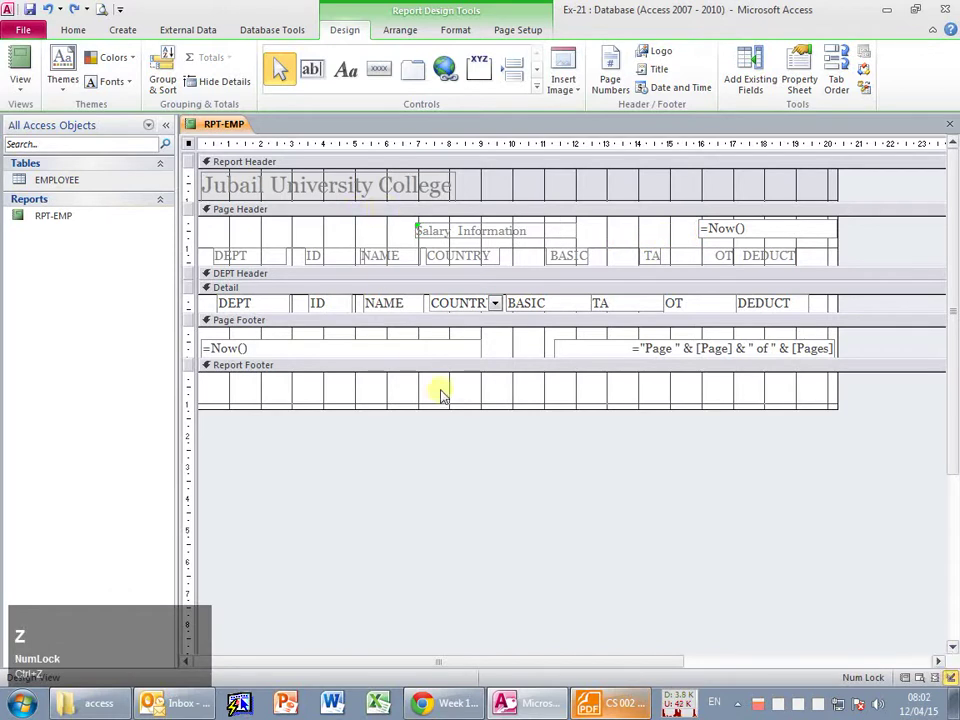
Copy the report footer text "Department of Finance" from the exercise PDF in Foxit Reader and return to the Access report design.
{"action": "left_click", "coordinate": [343, 396]}
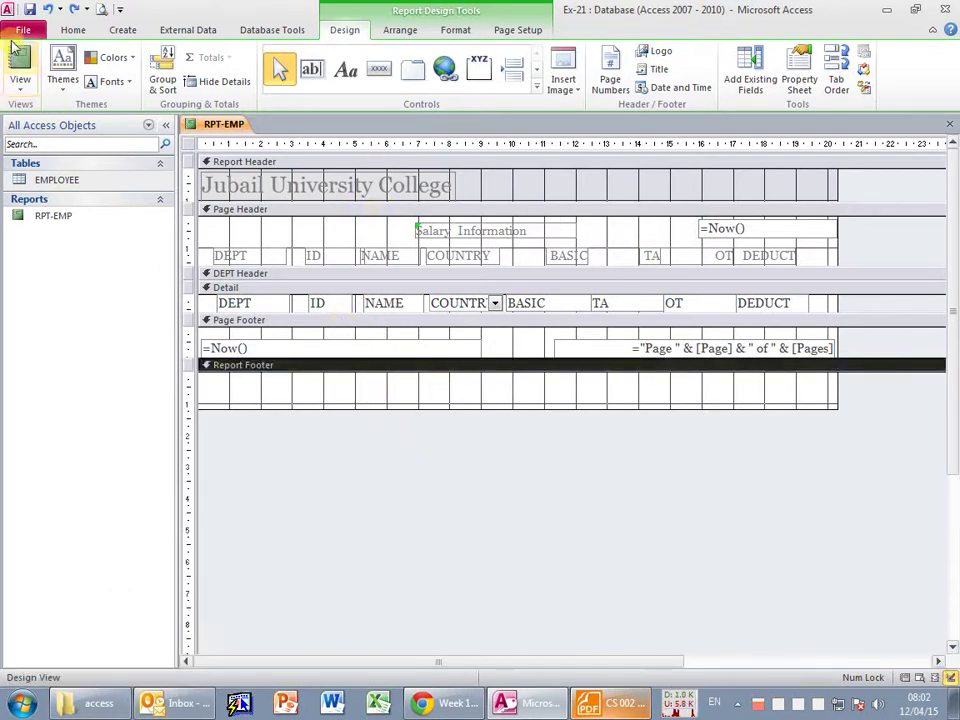
{"action": "key", "text": "alt+Tab"}
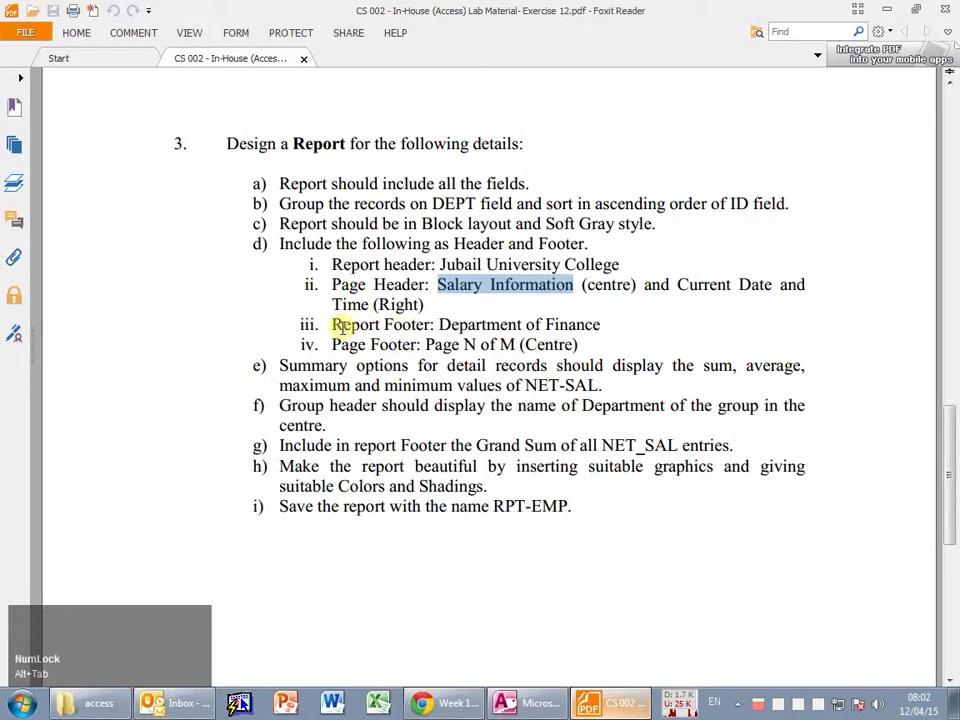
{"action": "left_click_drag", "start_coordinate": [440, 325], "coordinate": [604, 324]}
{"action": "key", "text": "ctrl+c"}
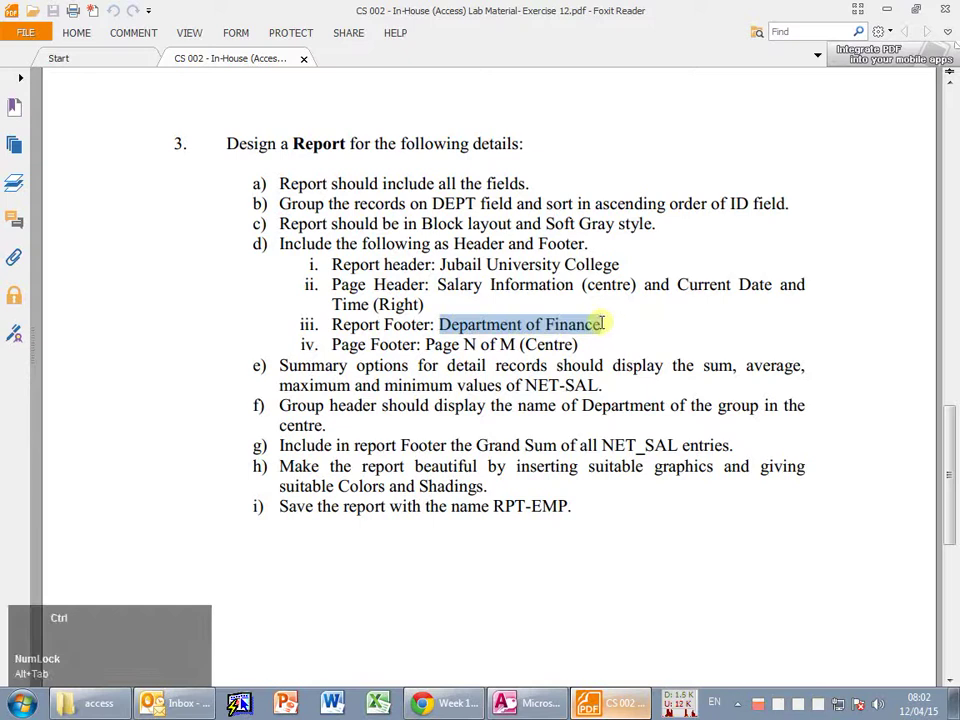
{"action": "key", "text": "alt+Tab"}
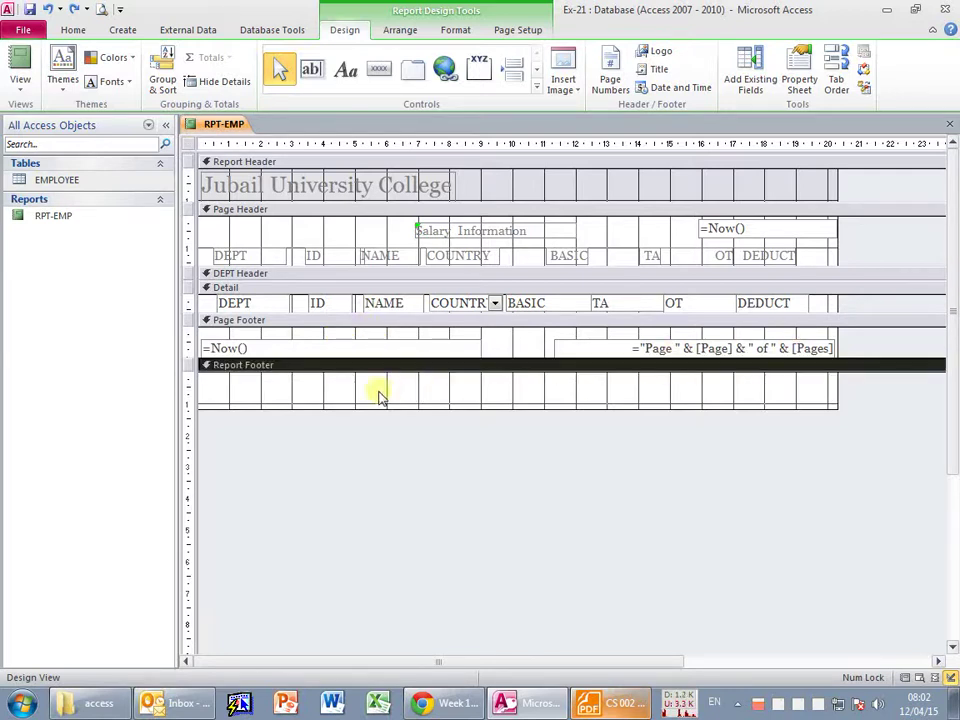
Add a "Department of Finance" label about 5 cm wide near the middle of the Report Footer.
{"action": "left_click", "coordinate": [346, 69]}
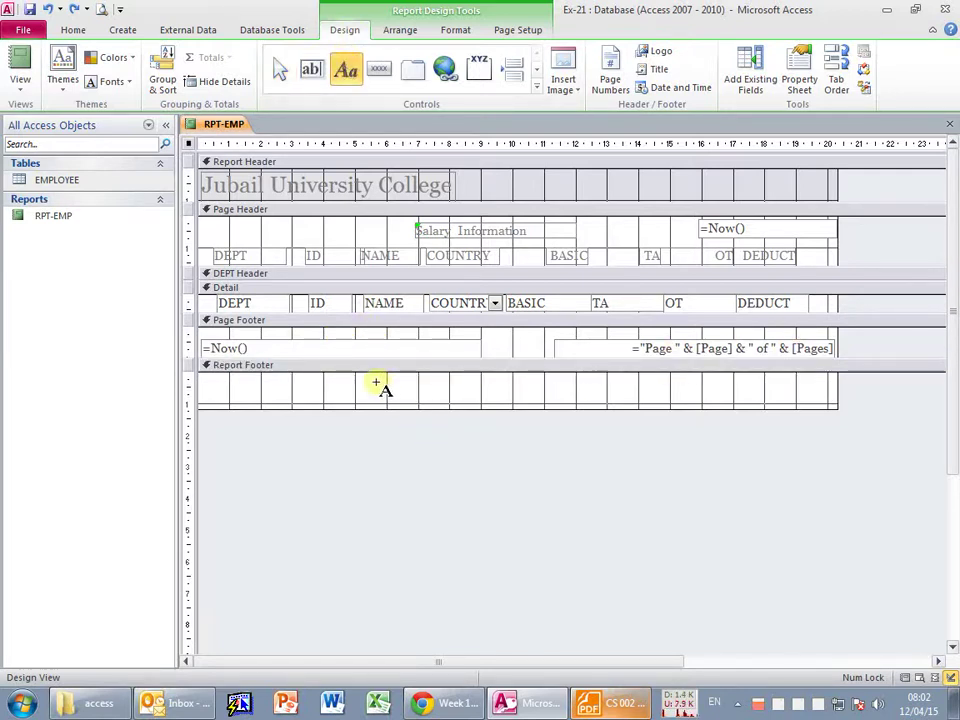
{"action": "left_click_drag", "start_coordinate": [372, 386], "coordinate": [528, 401]}
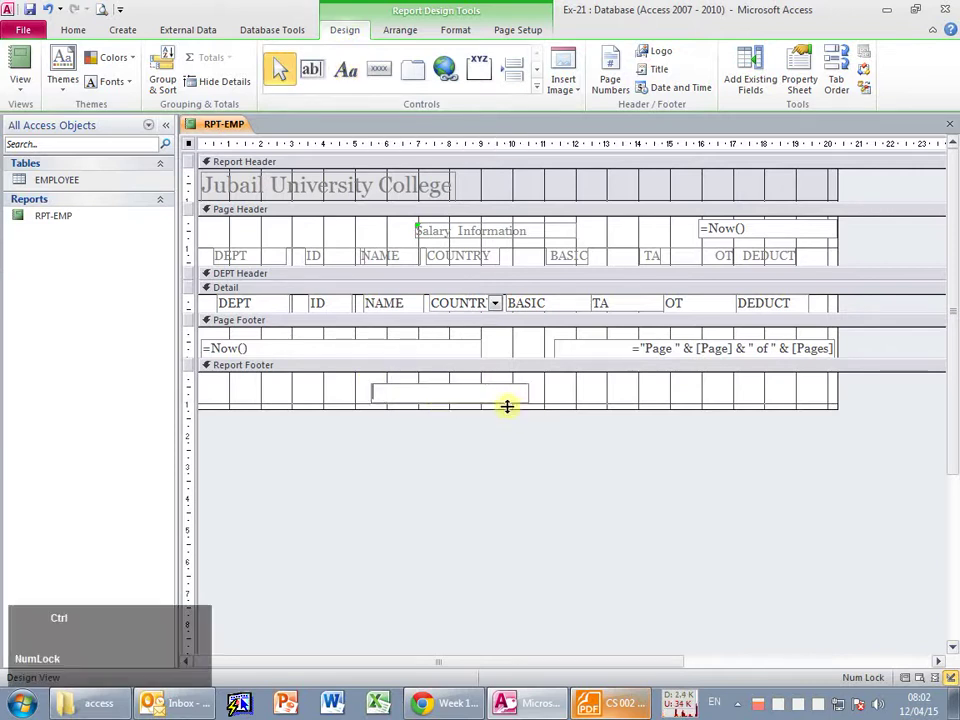
{"action": "key", "text": "ctrl+v"}
{"action": "left_click", "coordinate": [560, 400]}
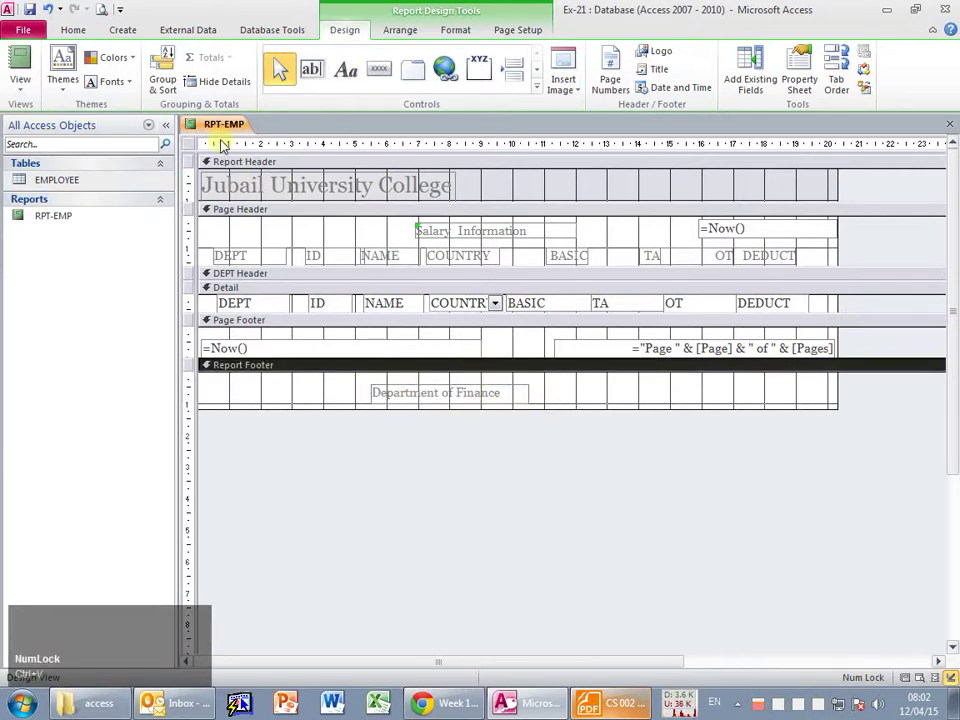
Move the page-number box to the Page Footer's centre at about 4.9 cm wide, and narrow the footer's =Now() box to about 4.4 cm.
{"action": "key", "text": "alt+Tab"}
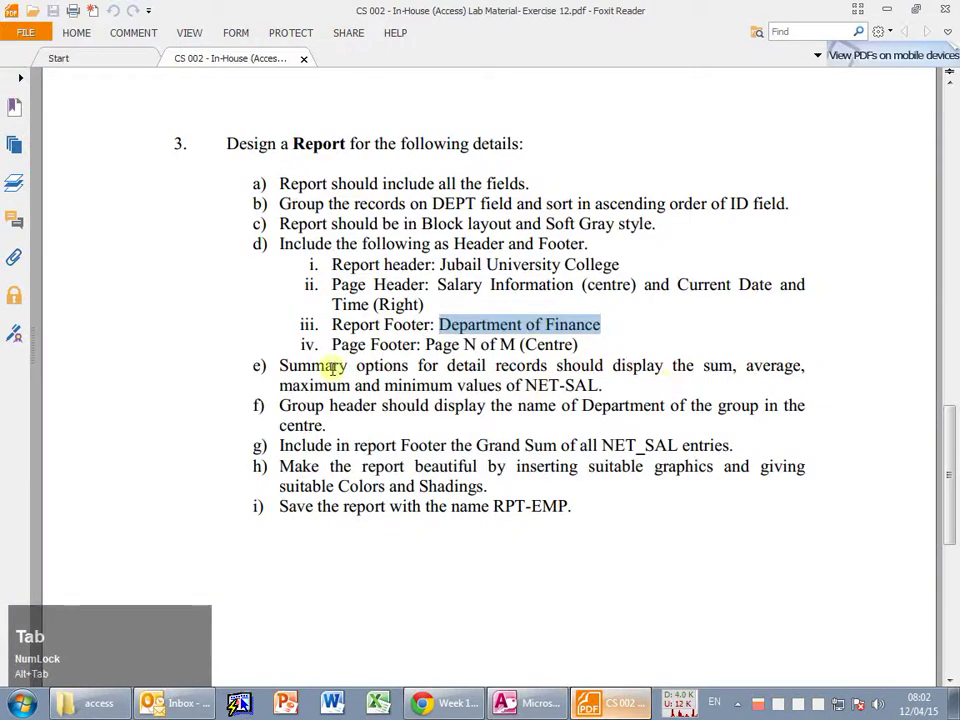
{"action": "key", "text": "alt+Tab"}
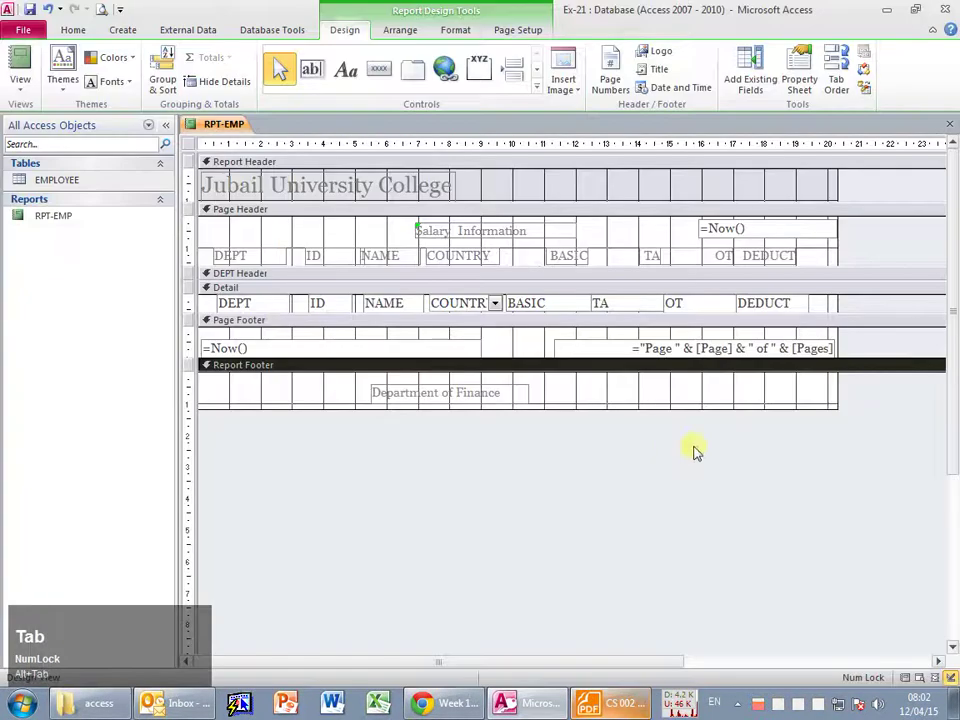
{"action": "left_click", "coordinate": [721, 350]}
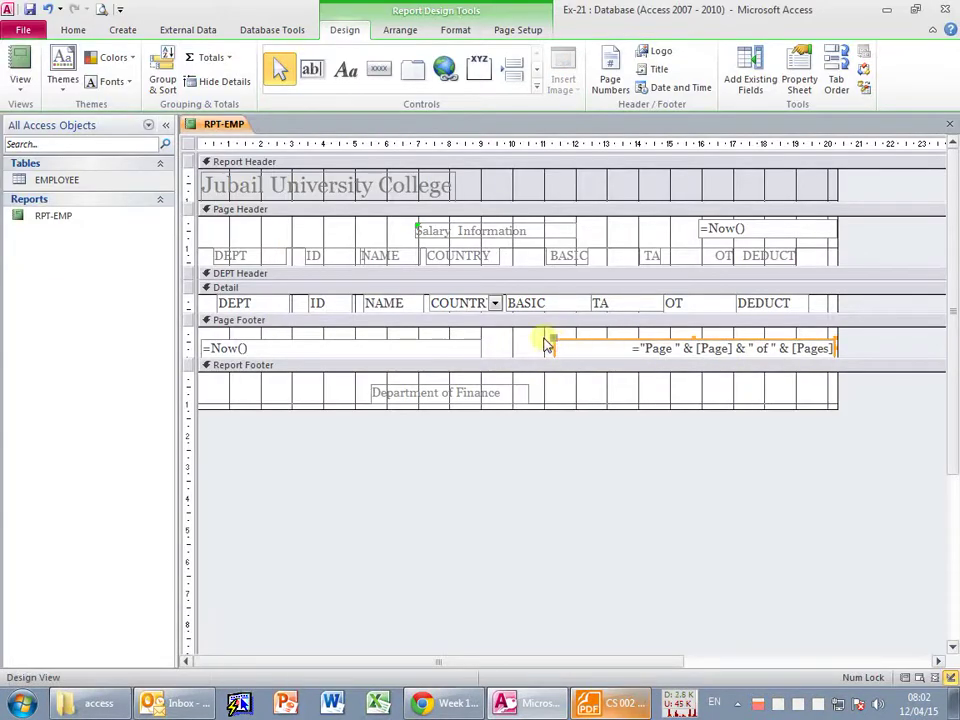
{"action": "left_click_drag", "start_coordinate": [558, 344], "coordinate": [431, 340]}
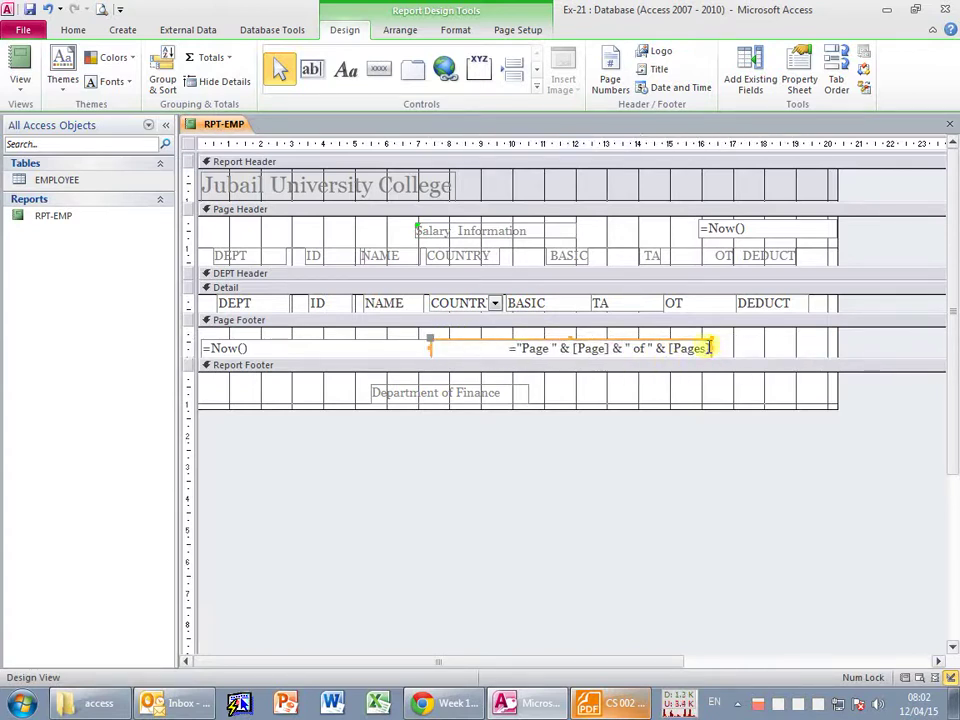
{"action": "left_click_drag", "start_coordinate": [710, 346], "coordinate": [583, 347]}
{"action": "left_click", "coordinate": [388, 347]}
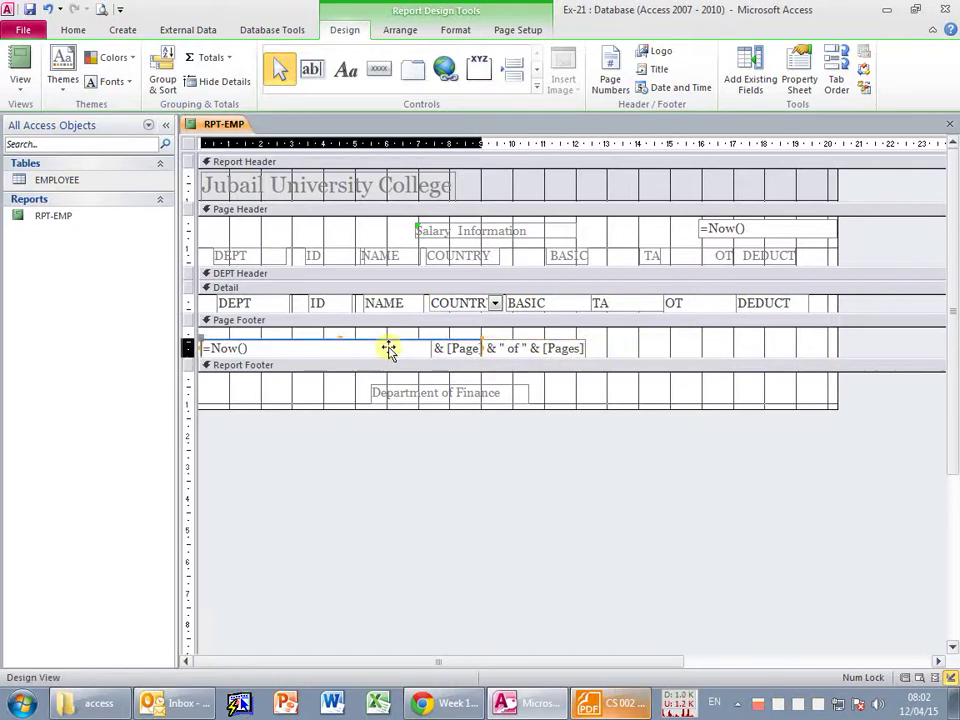
{"action": "left_click_drag", "start_coordinate": [481, 347], "coordinate": [340, 347]}
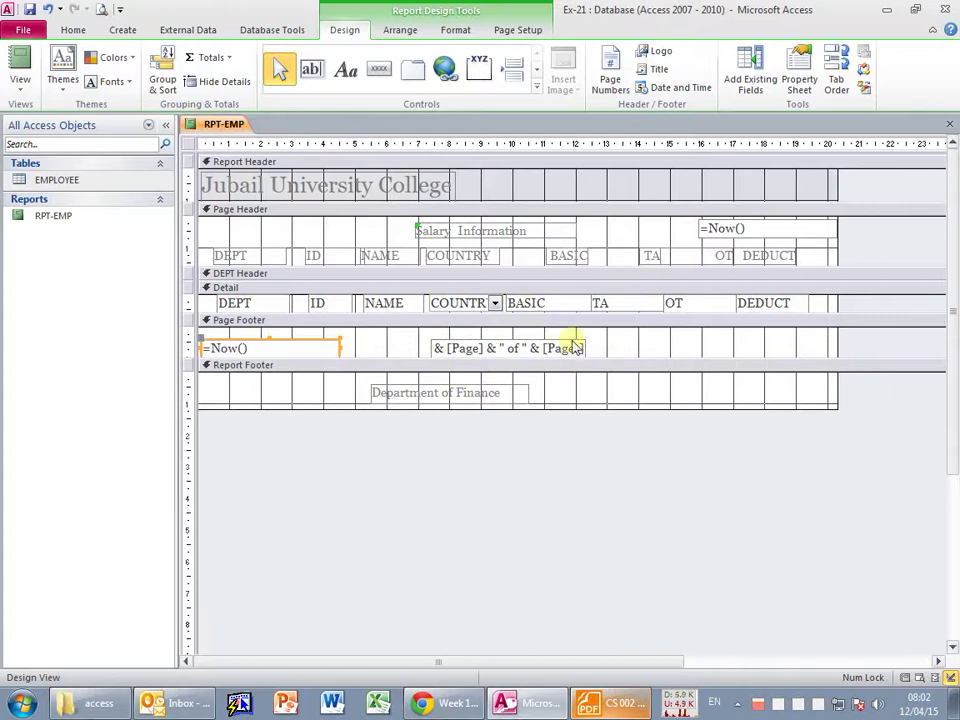
Check the report's headers and footers in Report View, return to Design View and switch to the exercise PDF in Foxit Reader.
{"action": "left_click", "coordinate": [20, 68]}
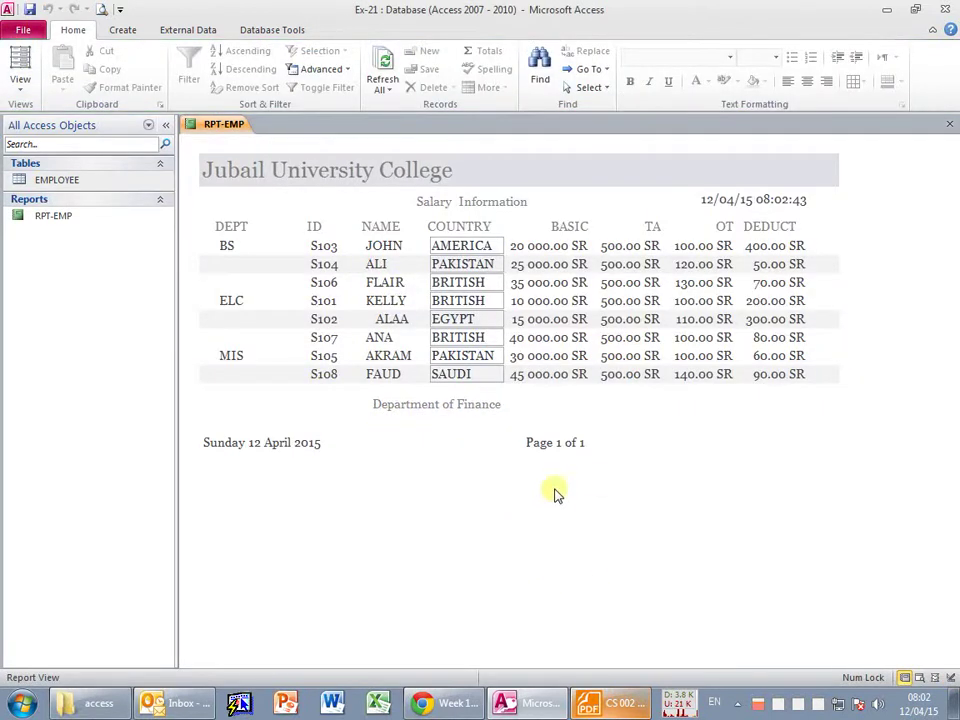
{"action": "left_click", "coordinate": [20, 82]}
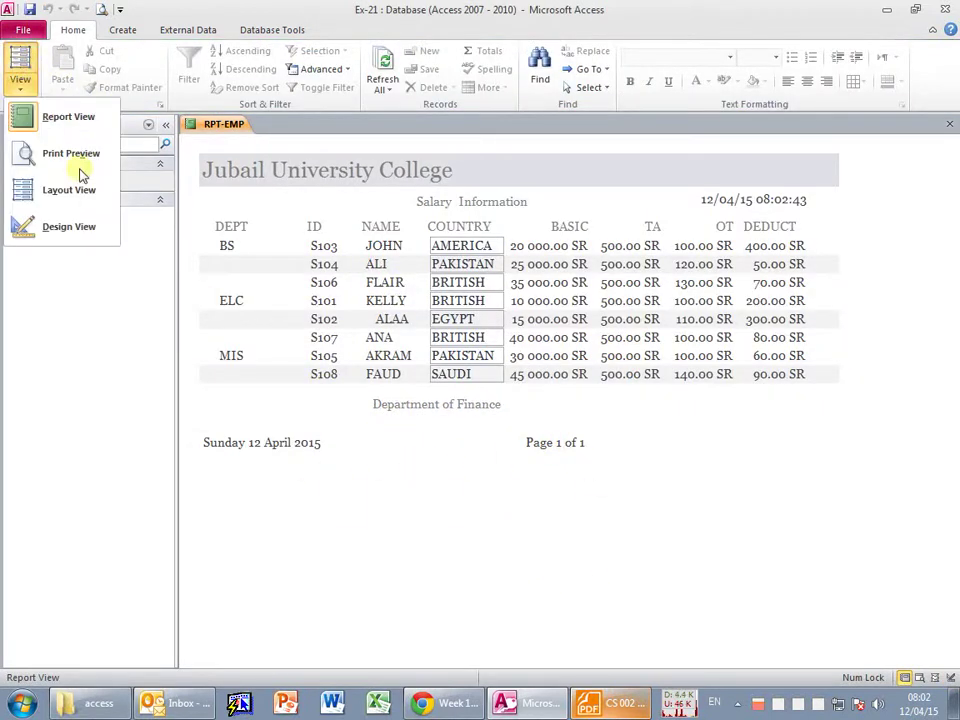
{"action": "left_click", "coordinate": [22, 229]}
{"action": "key", "text": "alt+Tab"}
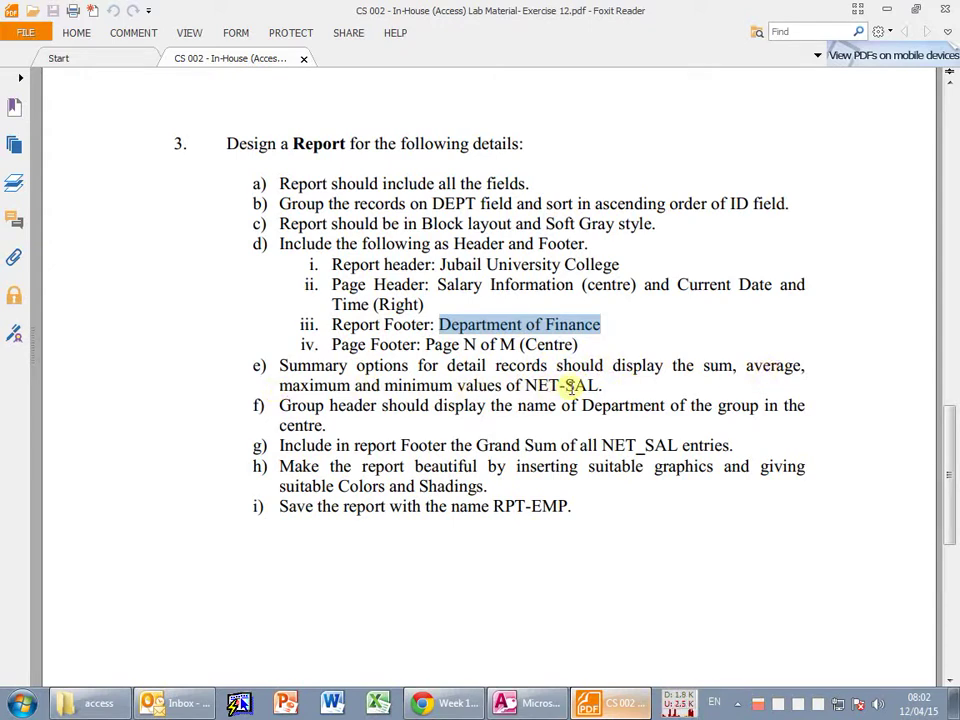
Examine the exercise PDF's requirement for the sum, average, maximum and minimum of NET-SAL.
{"action": "left_click_drag", "start_coordinate": [604, 386], "coordinate": [528, 386]}
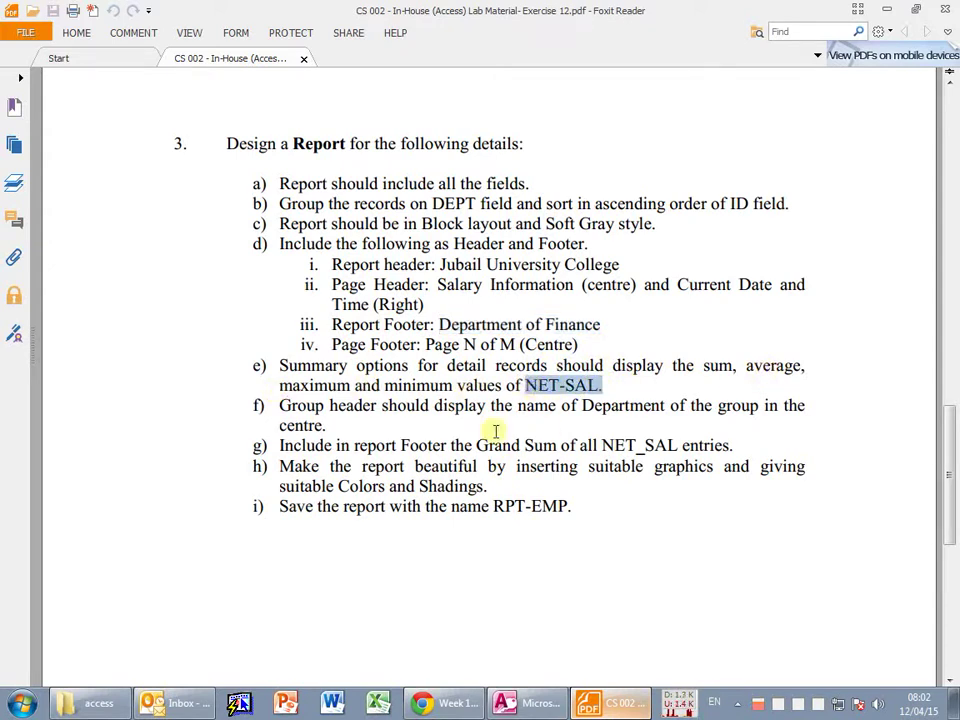
{"action": "left_click", "coordinate": [516, 422]}
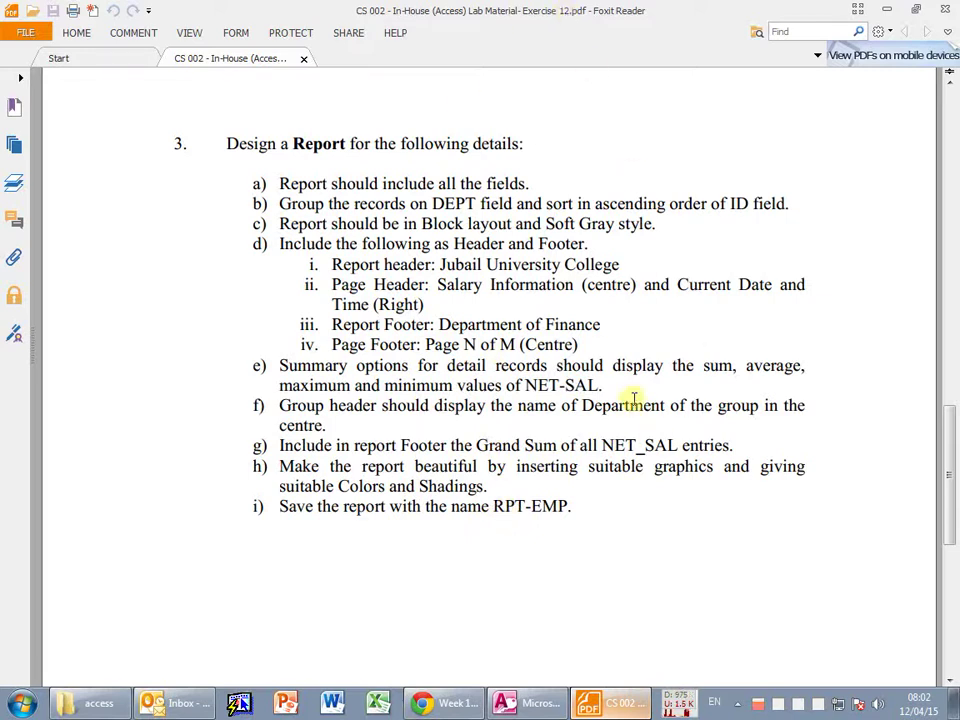
{"action": "left_click_drag", "start_coordinate": [526, 385], "coordinate": [578, 387]}
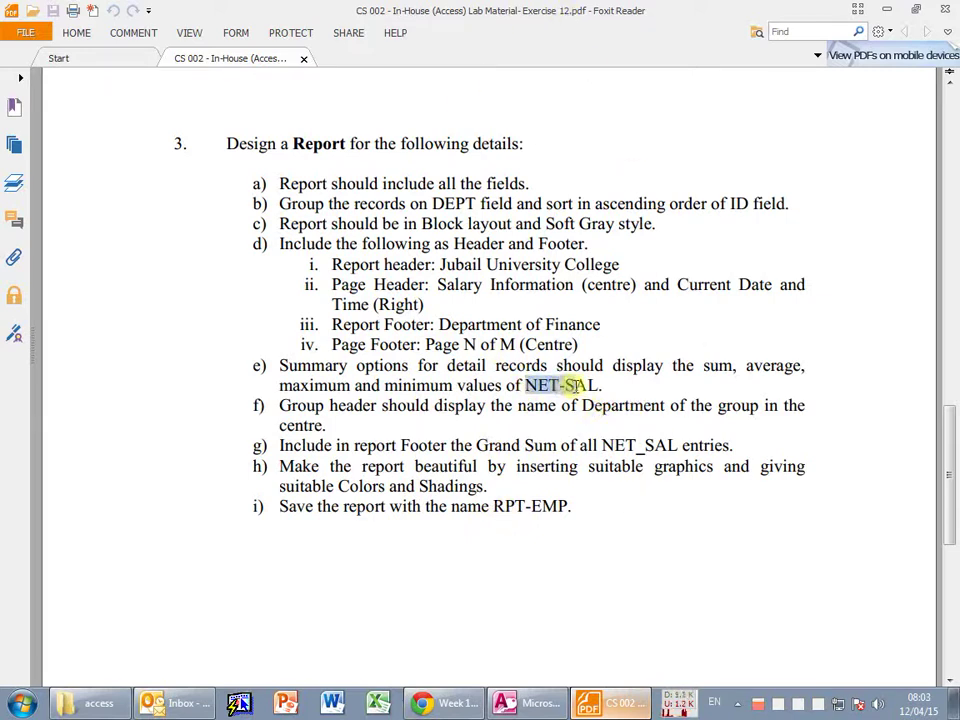
{"action": "left_click", "coordinate": [585, 405]}
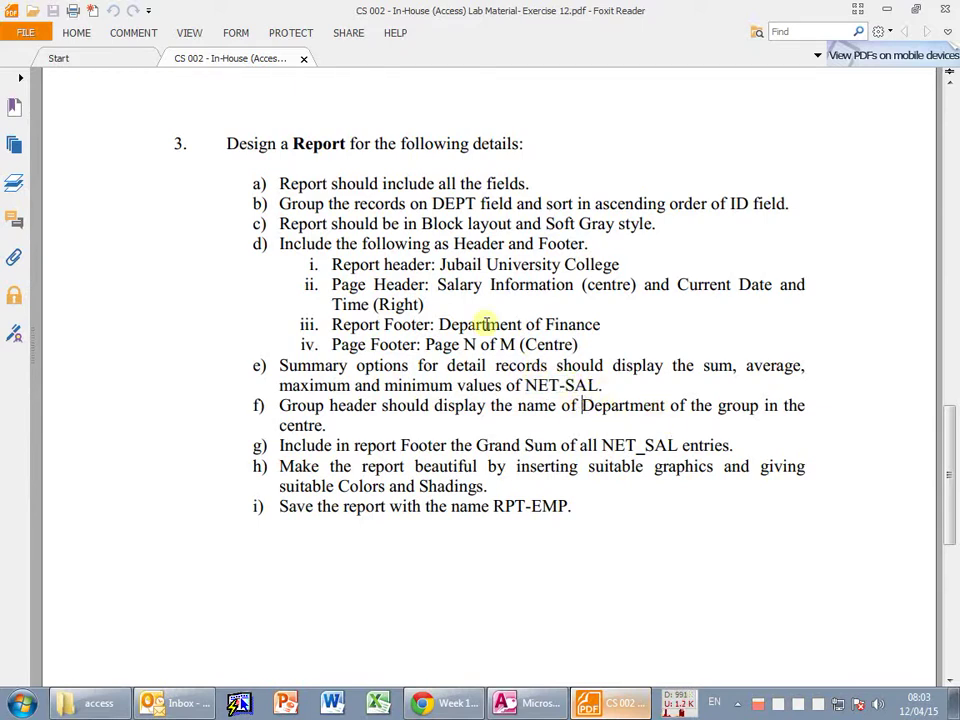
Leave the exercise PDF for the Access report design and bring up Word's list of recent documents.
{"action": "key", "text": "alt+Tab"}
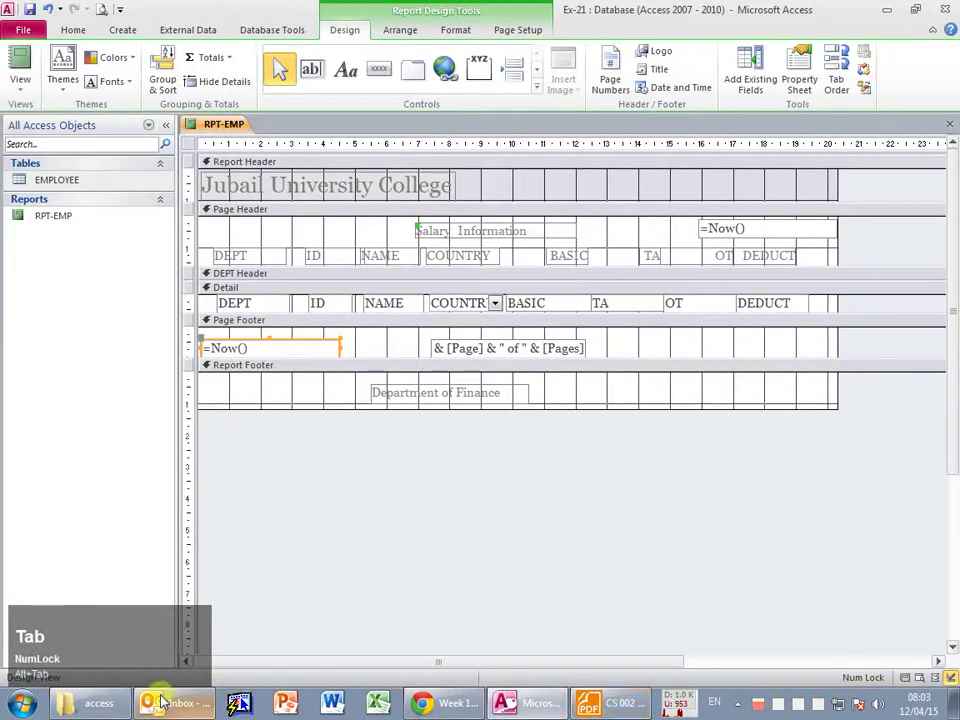
{"action": "right_click", "coordinate": [332, 703]}
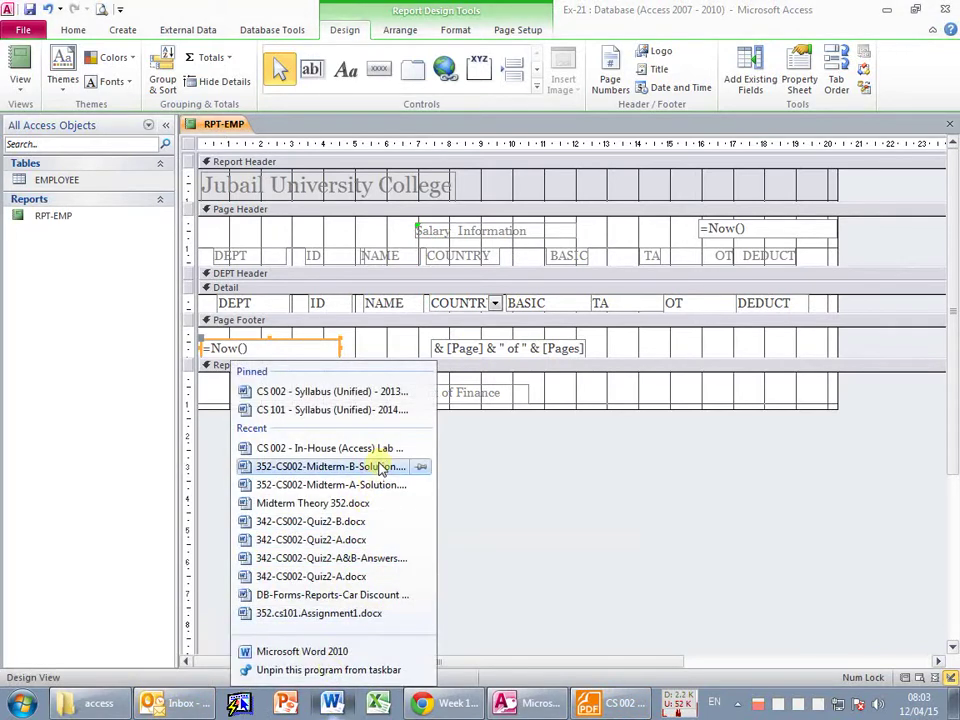